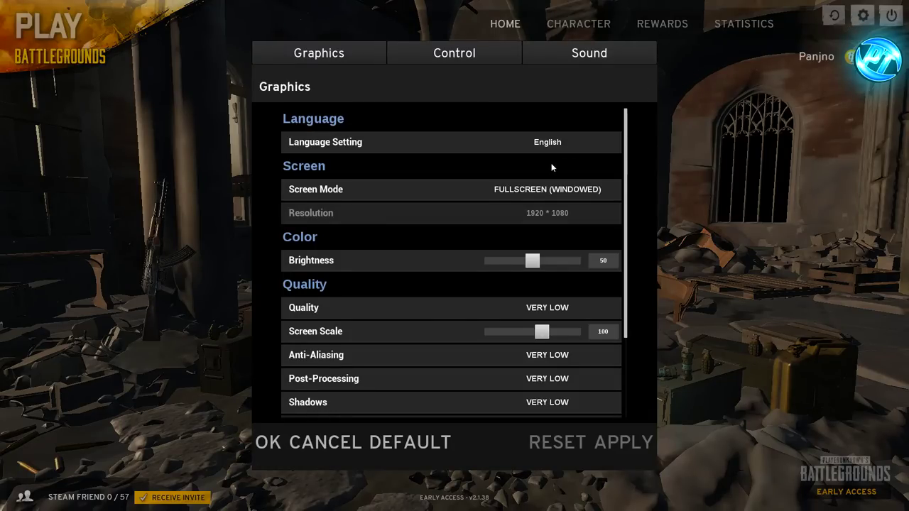
Step: Set the game's screen mode to Fullscreen in the graphics settings
scroll(552, 166, down, 3)
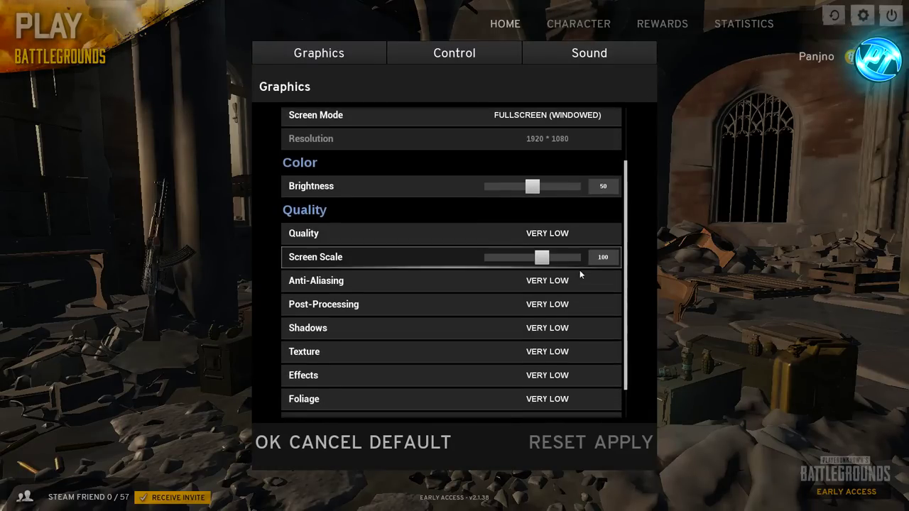
scroll(561, 286, down, 2)
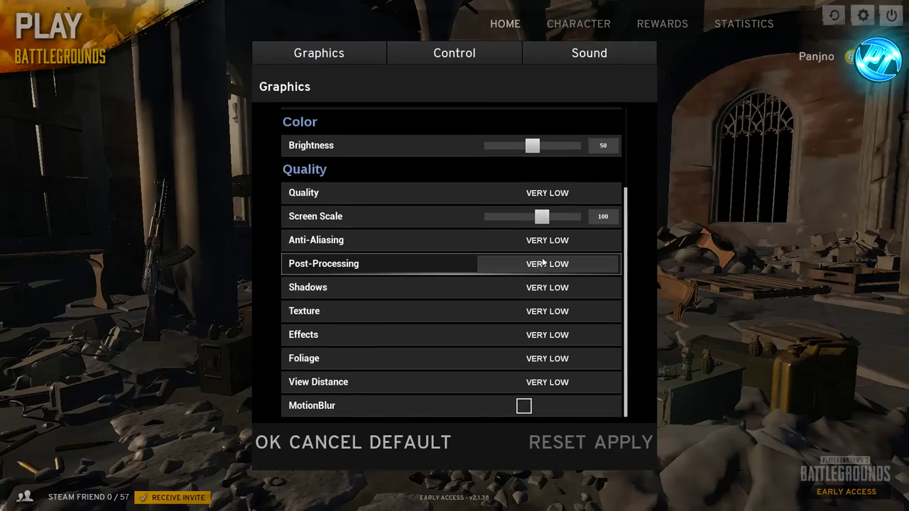
scroll(540, 267, up, 1)
scroll(533, 268, up, 1)
scroll(481, 277, up, 3)
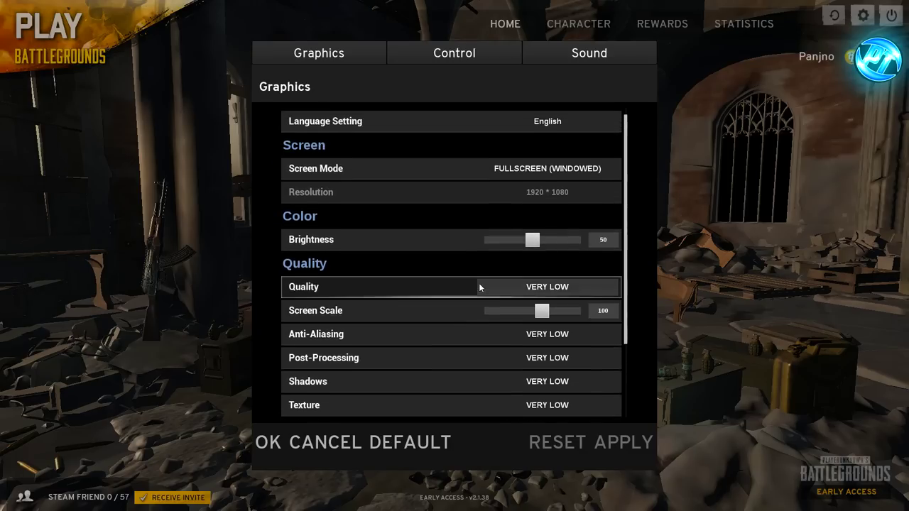
scroll(457, 239, up, 1)
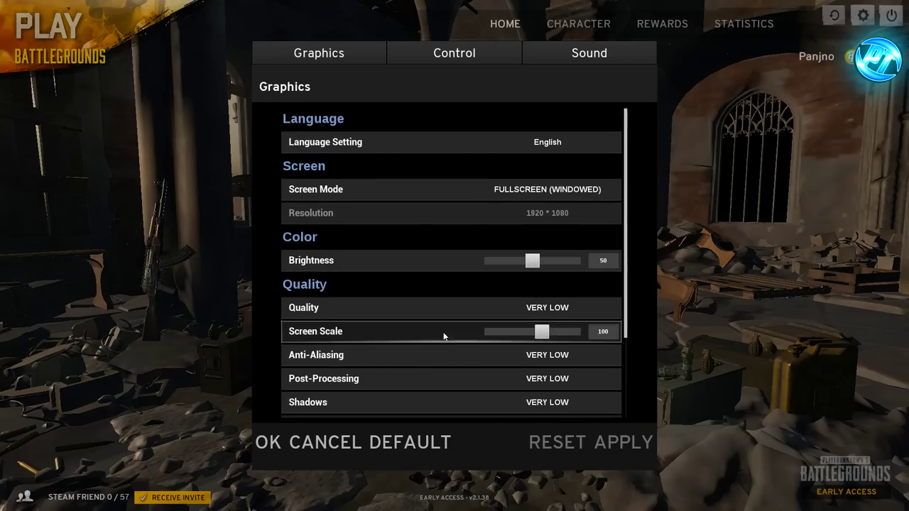
click(534, 191)
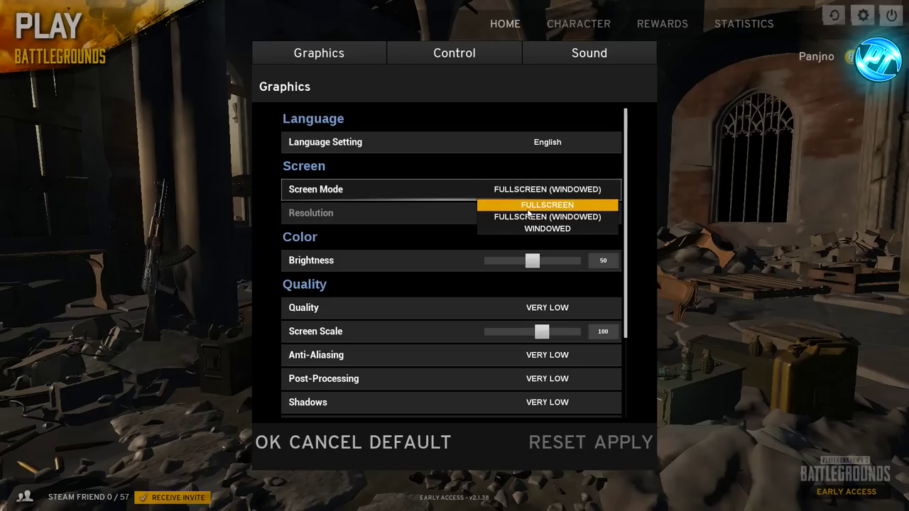
click(544, 204)
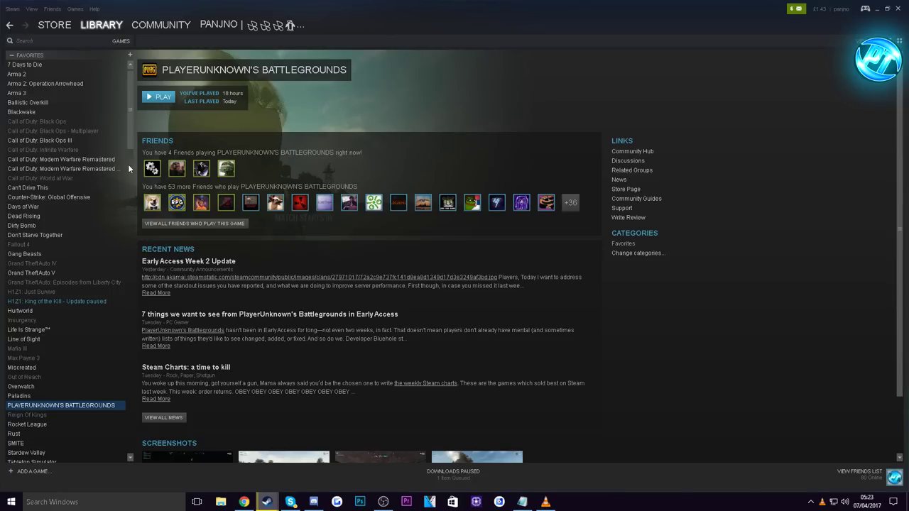
Step: In Steam, set the launch options of PLAYERUNKNOWN'S BATTLEGROUNDS to "-USEALLAVAILABLECORES -malloc=system" and close its properties
right_click(80, 405)
click(103, 398)
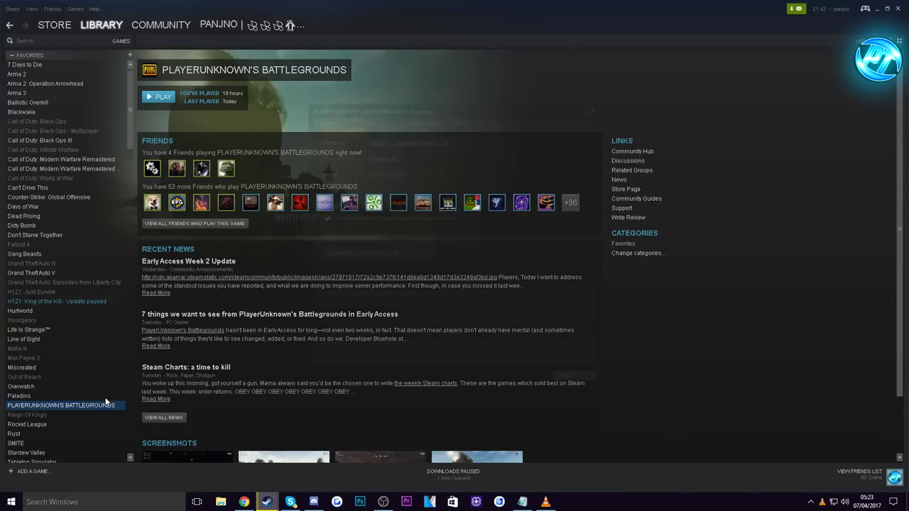
click(355, 237)
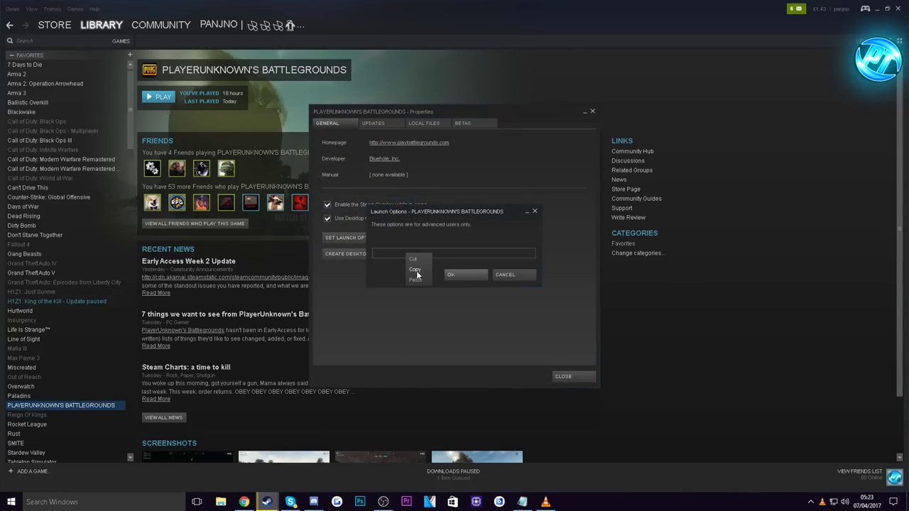
text(-USEALLAVAILABLECORES -malloc=system)
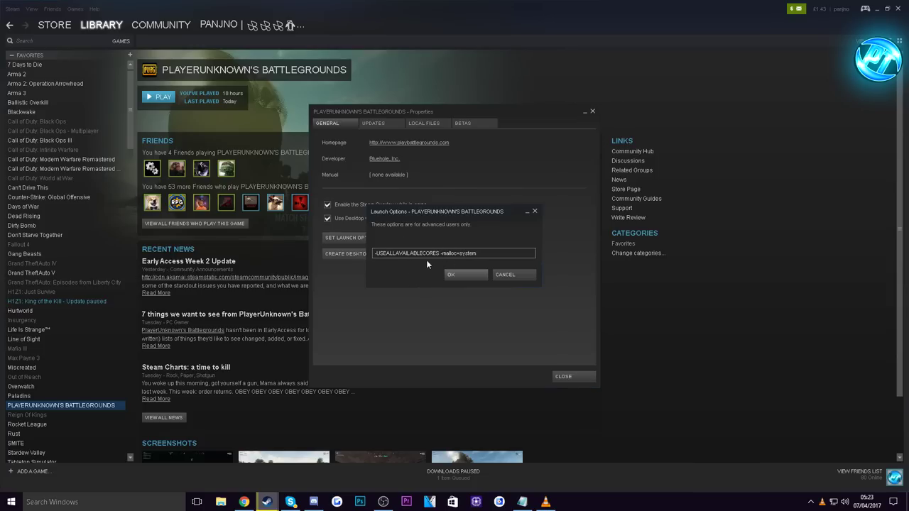
click(466, 277)
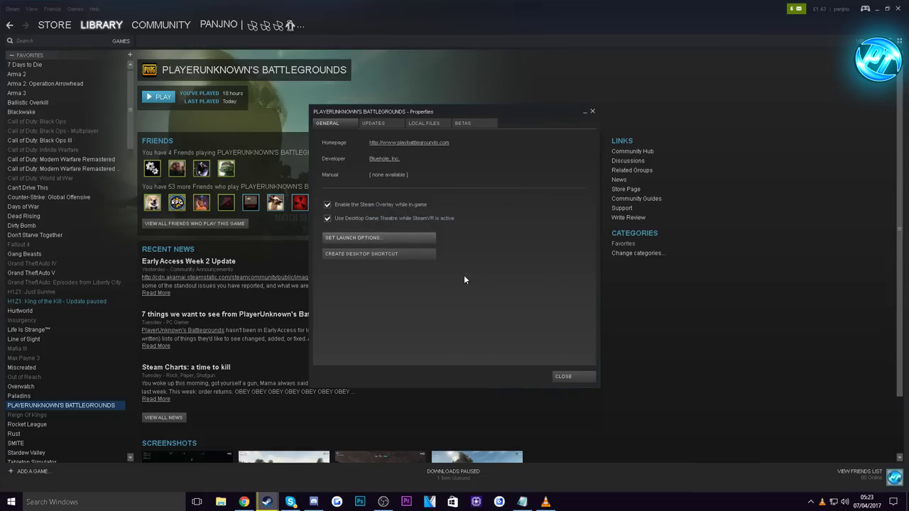
click(572, 376)
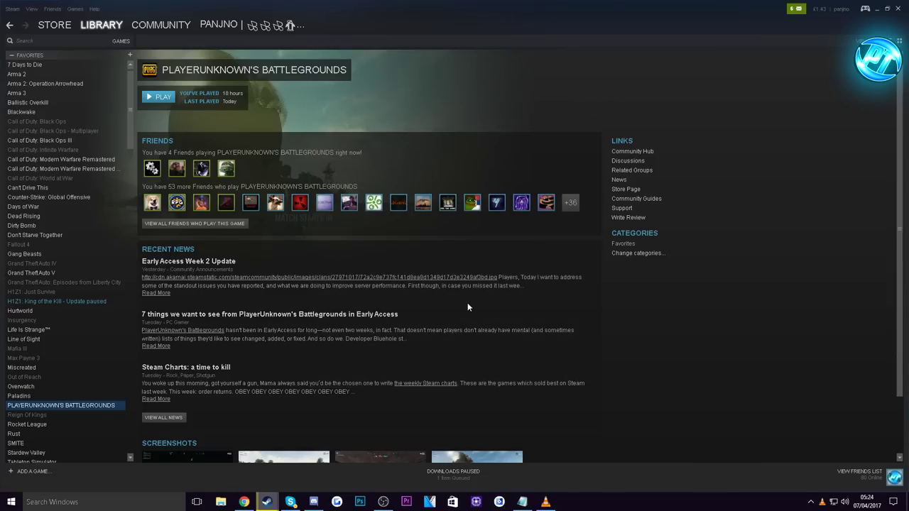
Step: Open the %APPDATA% location through Windows search and go to the AppData\Local folder
click(12, 503)
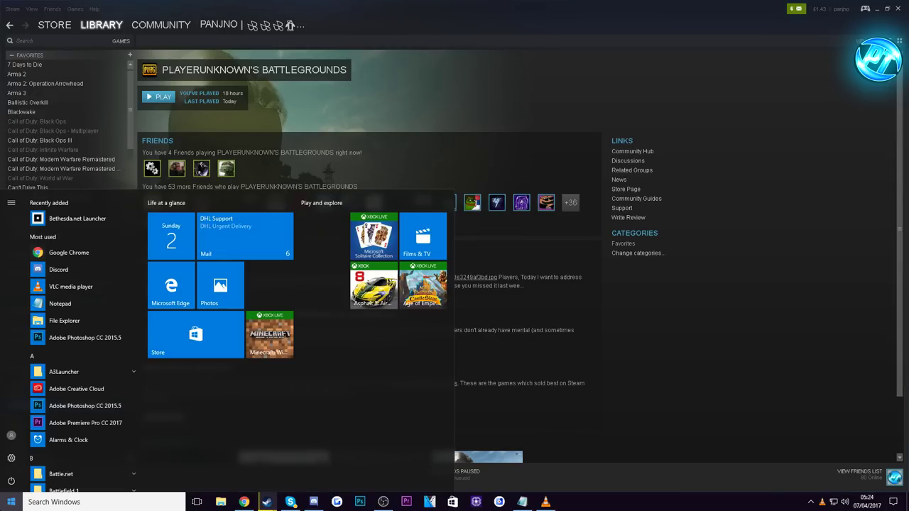
text(%APPDATA)
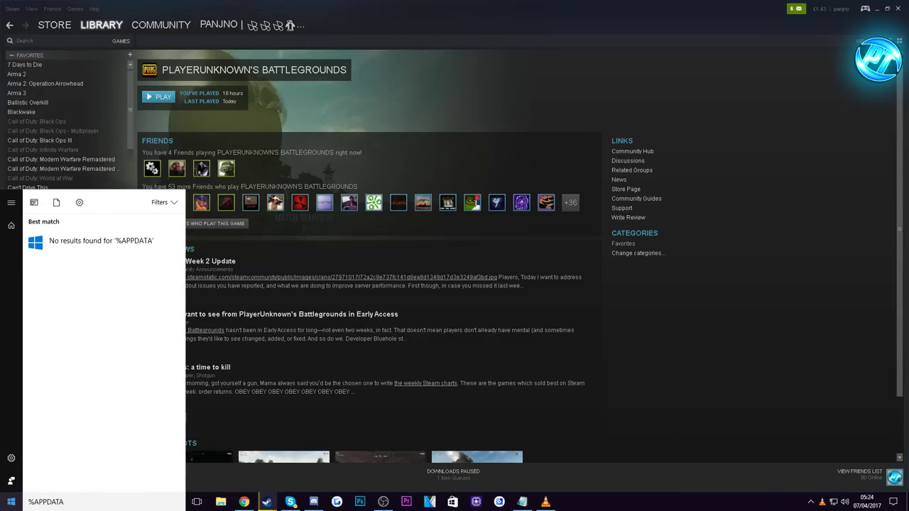
text(%)
key(Return)
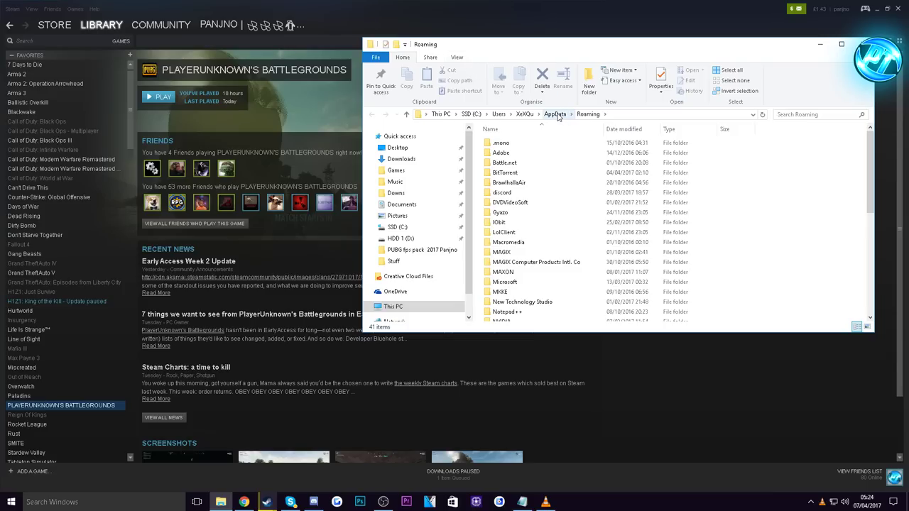
click(556, 114)
double_click(519, 146)
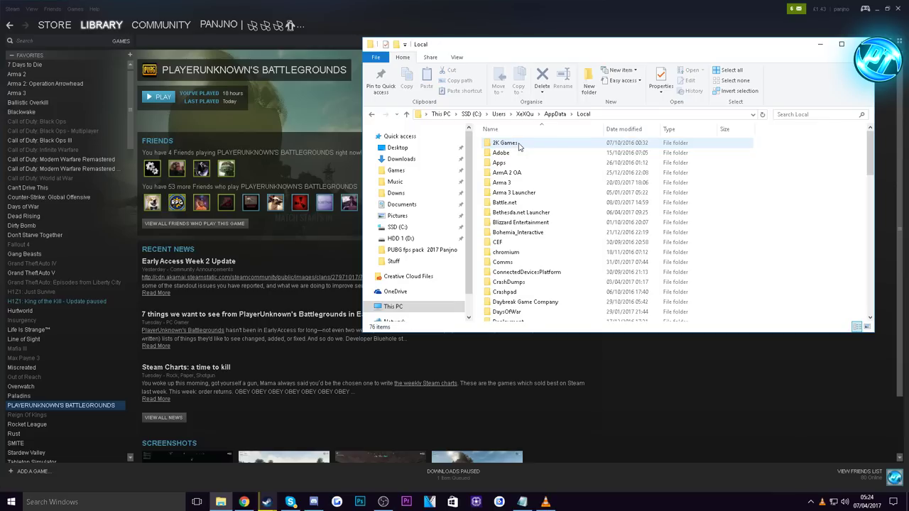
Step: Open the game's configuration folder TslGame\Saved\Config\WindowsNoEditor inside Local
drag(869, 153, 866, 291)
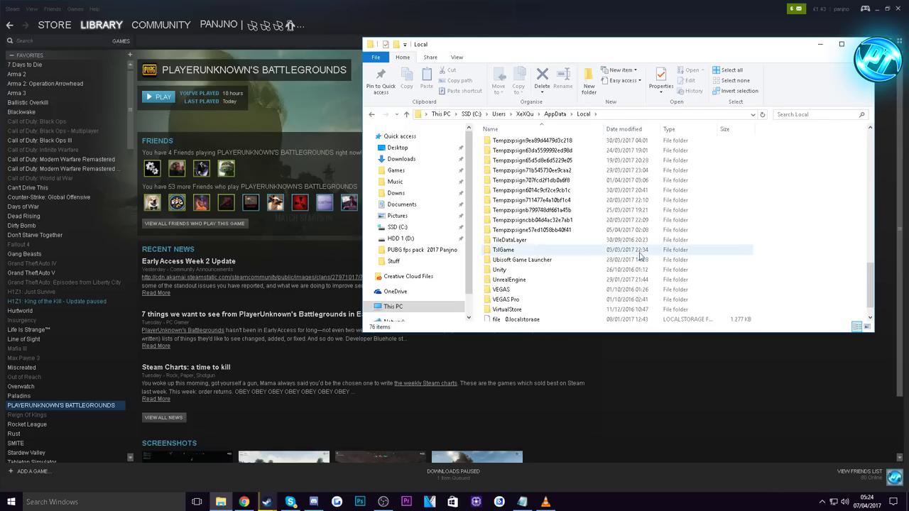
double_click(505, 250)
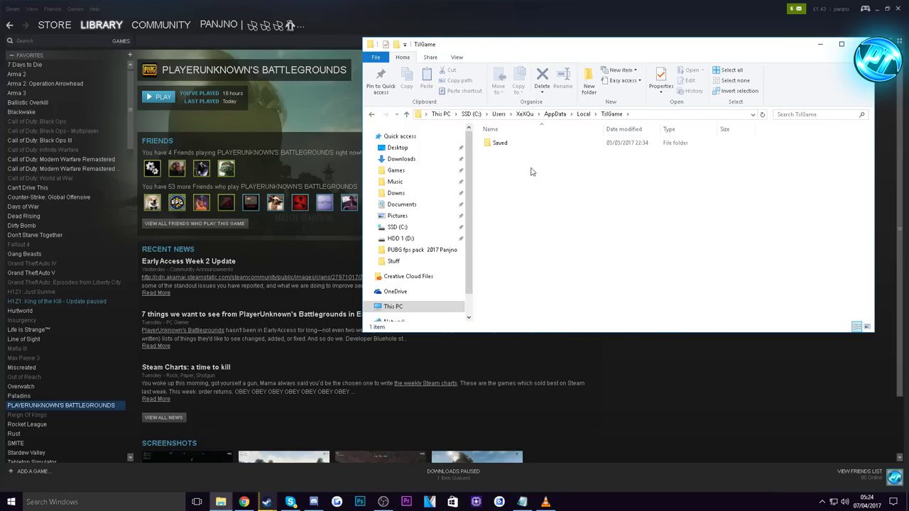
double_click(506, 144)
double_click(522, 145)
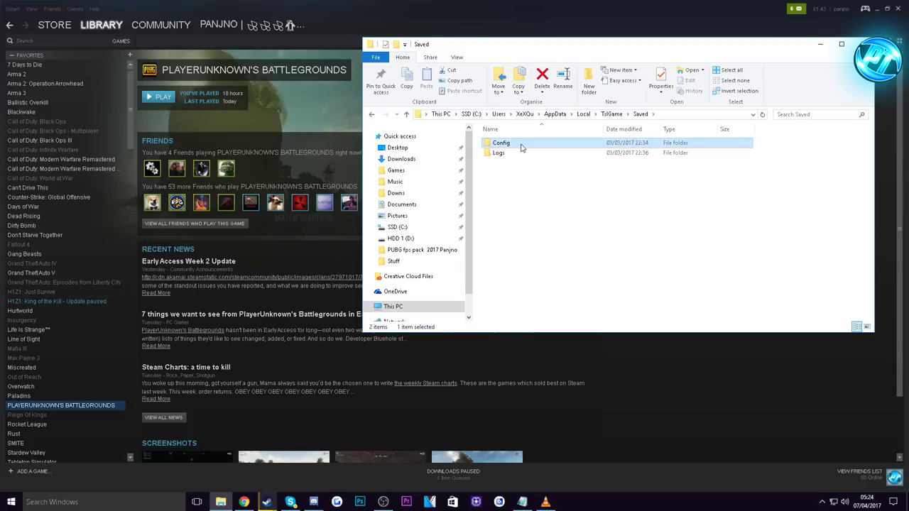
double_click(519, 144)
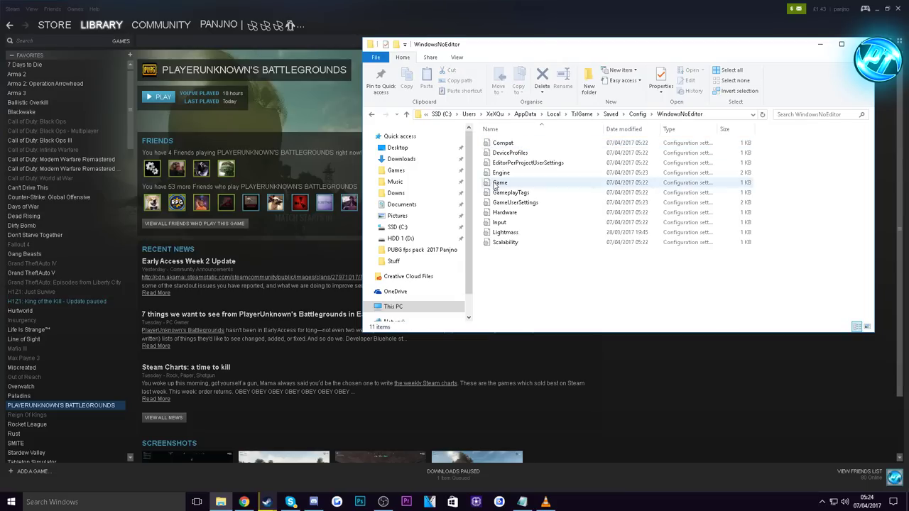
Step: Minimize Steam and arrange the WindowsNoEditor and PUBG fps pack 2017 folder windows side by side on the desktop
drag(563, 55, 386, 88)
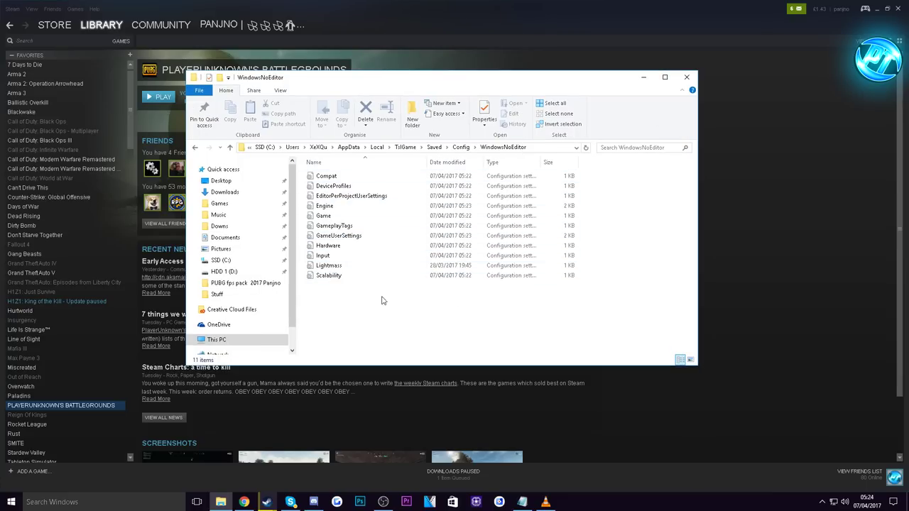
click(877, 8)
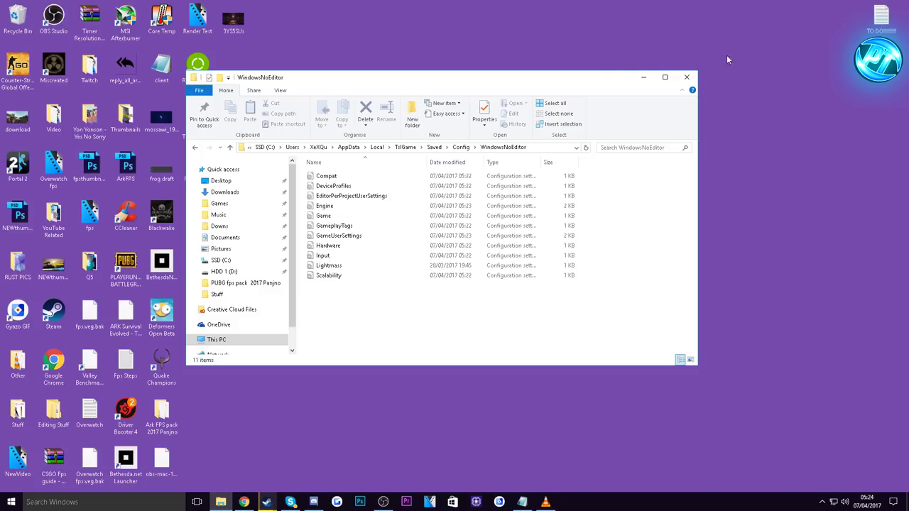
click(643, 77)
drag(397, 90, 639, 130)
mouse_move(221, 502)
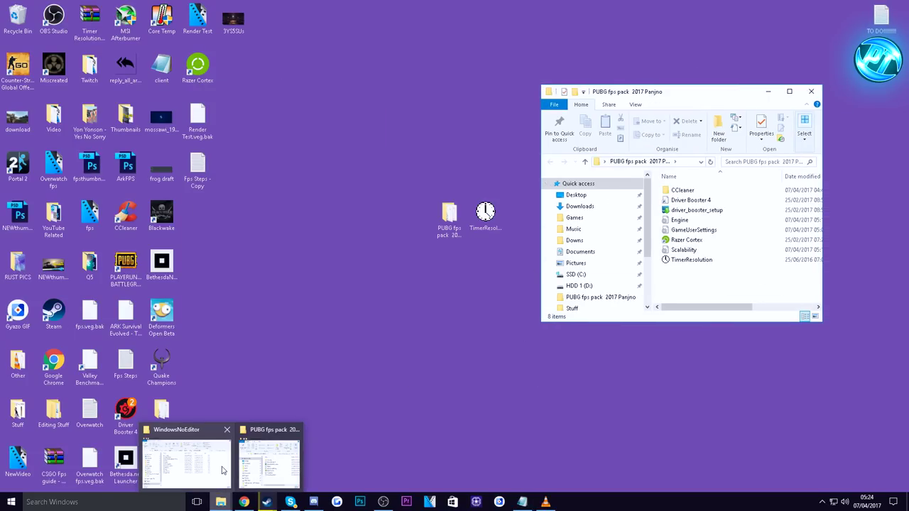
click(222, 470)
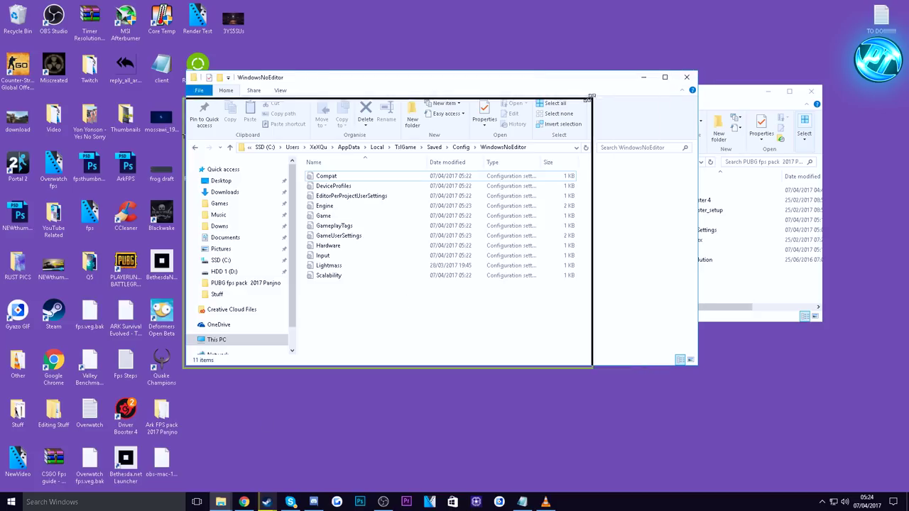
drag(382, 73, 382, 105)
Step: Move Scalability, GameUserSettings and Engine from the PUBG fps pack folder into WindowsNoEditor, replacing the existing files
drag(684, 250, 297, 325)
click(443, 178)
drag(694, 230, 447, 186)
click(447, 185)
drag(679, 219, 345, 231)
click(440, 184)
Step: Make the Engine configuration file in WindowsNoEditor read-only
right_click(257, 298)
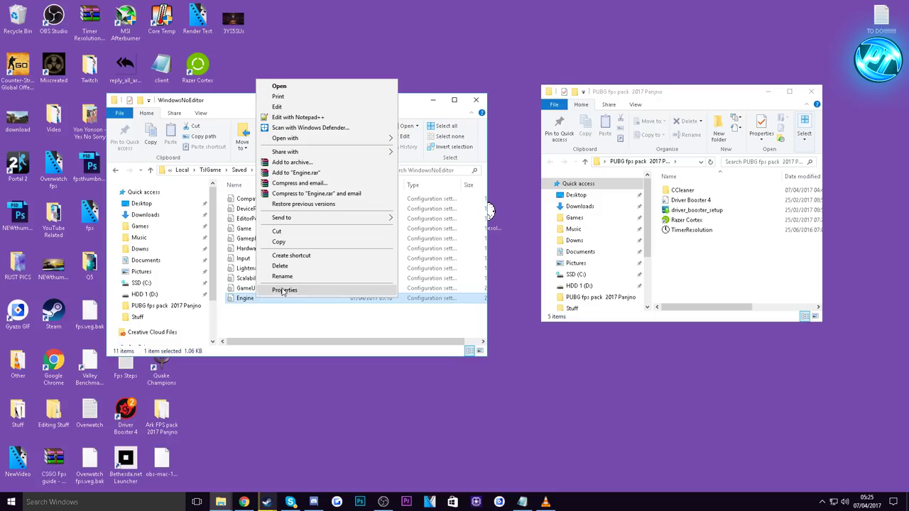
click(324, 292)
click(314, 426)
click(410, 478)
click(333, 478)
Step: Make the Scalability configuration file read-only through its properties
right_click(259, 277)
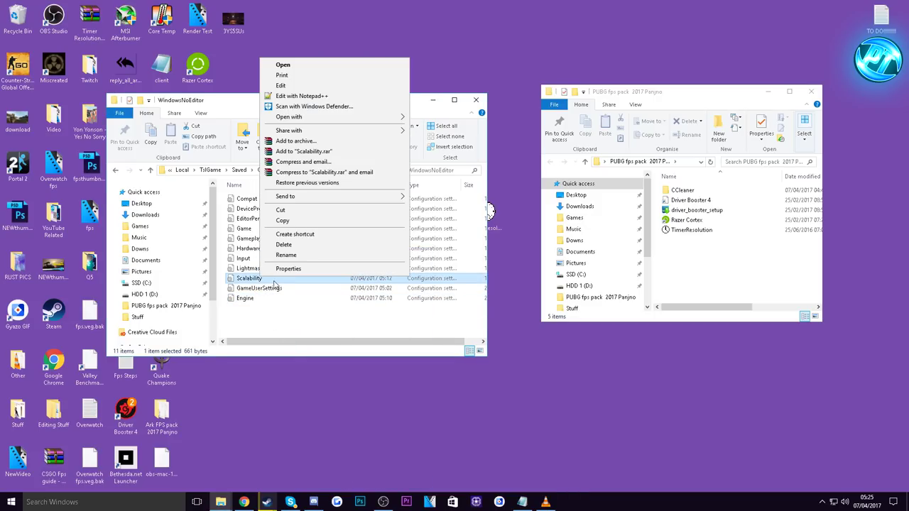
click(306, 271)
click(310, 427)
click(413, 478)
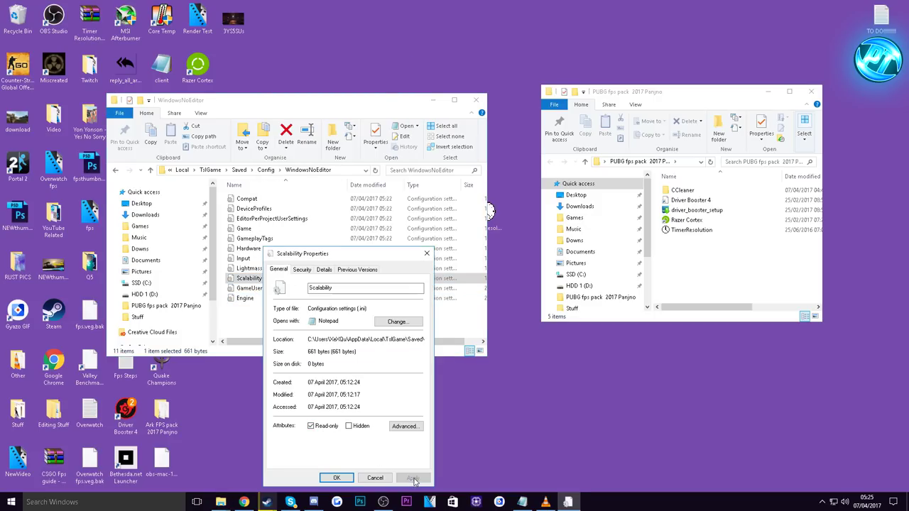
click(336, 478)
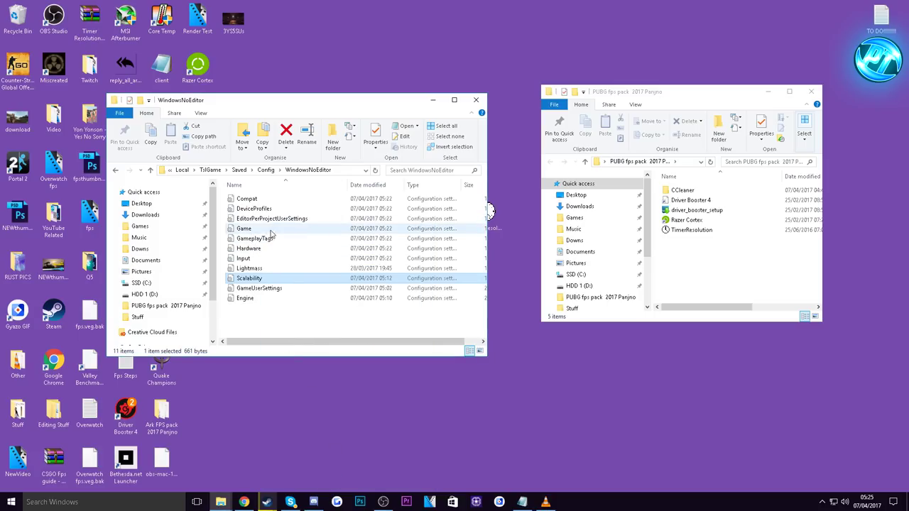
Step: Make the GameUserSettings configuration file read-only and close both folder windows
right_click(278, 290)
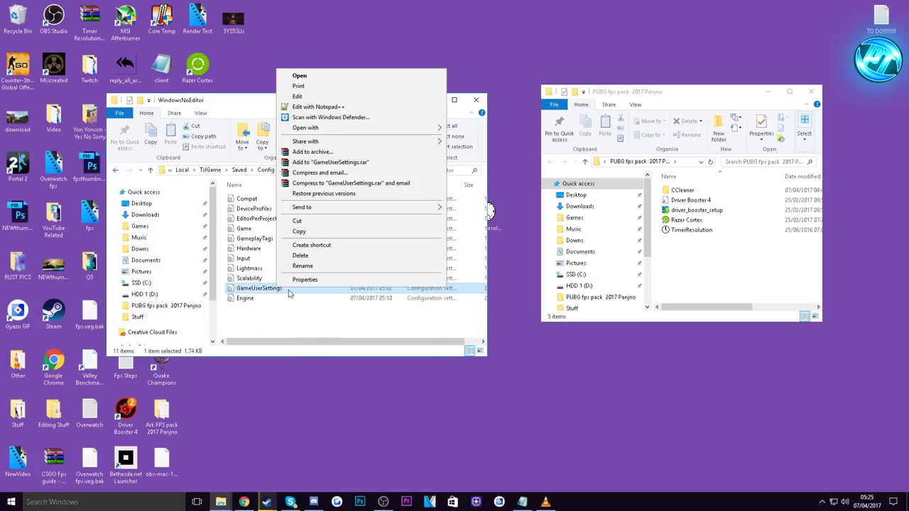
click(305, 272)
click(340, 429)
click(429, 478)
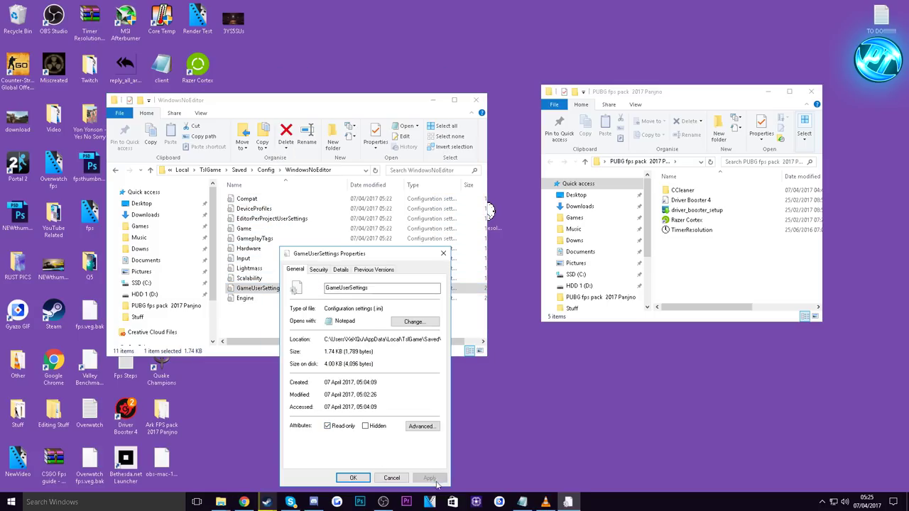
click(353, 478)
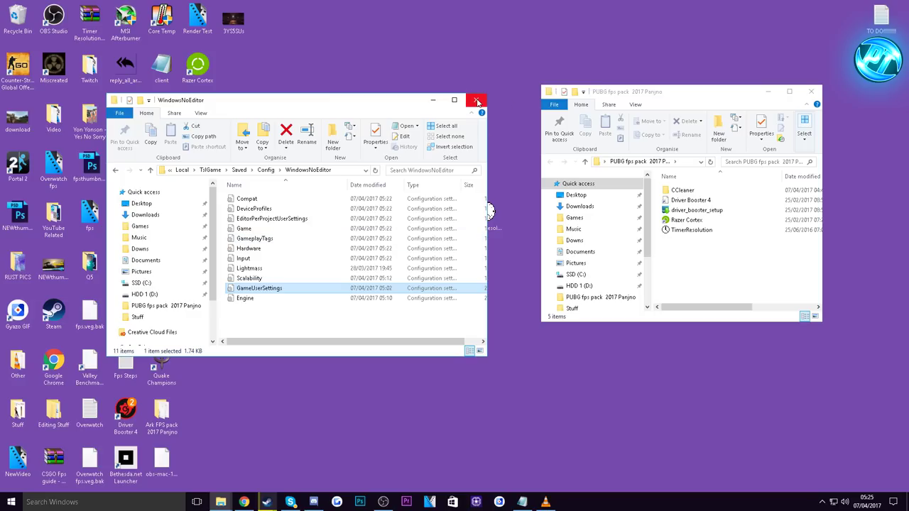
click(476, 100)
key(alt+F4)
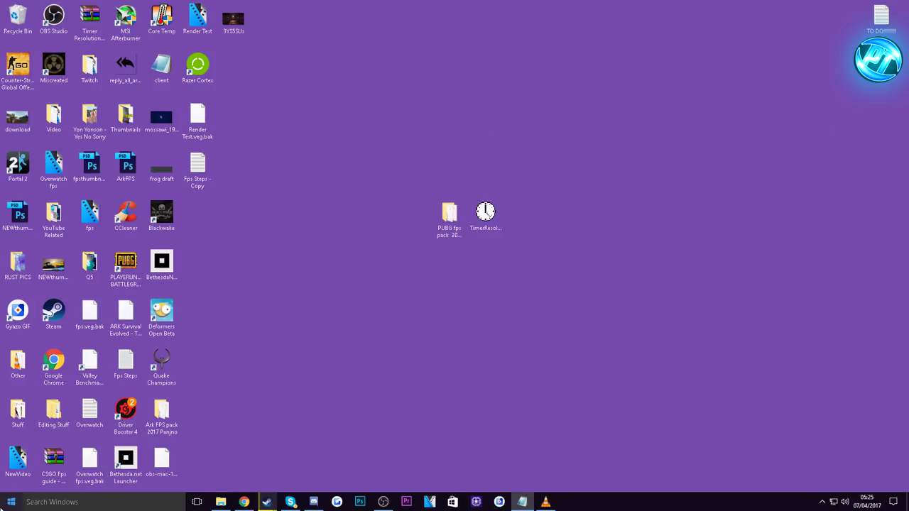
Step: Open the %APPDATA% location again through Windows search and go to its neighbouring Local folder
click(11, 502)
text(%APPDATS%)
key(Return)
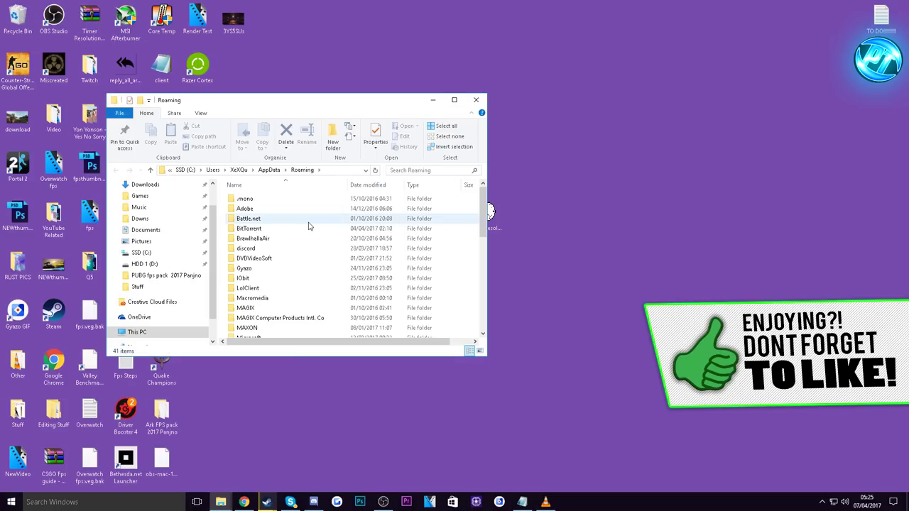
click(270, 170)
double_click(263, 200)
Step: Delete all contents of the Temp folder inside Local, skipping every item that is in use
drag(483, 199, 483, 288)
scroll(256, 230, up, 15)
scroll(264, 234, down, 15)
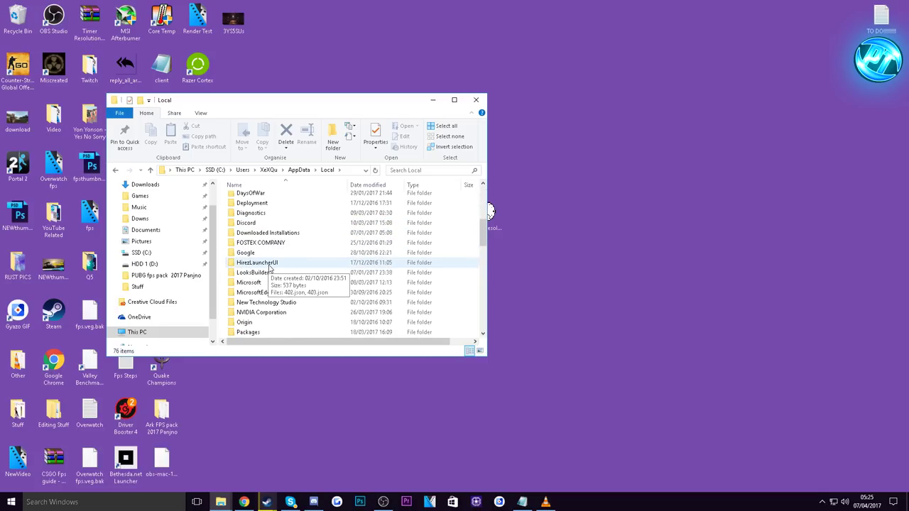
scroll(262, 256, down, 1)
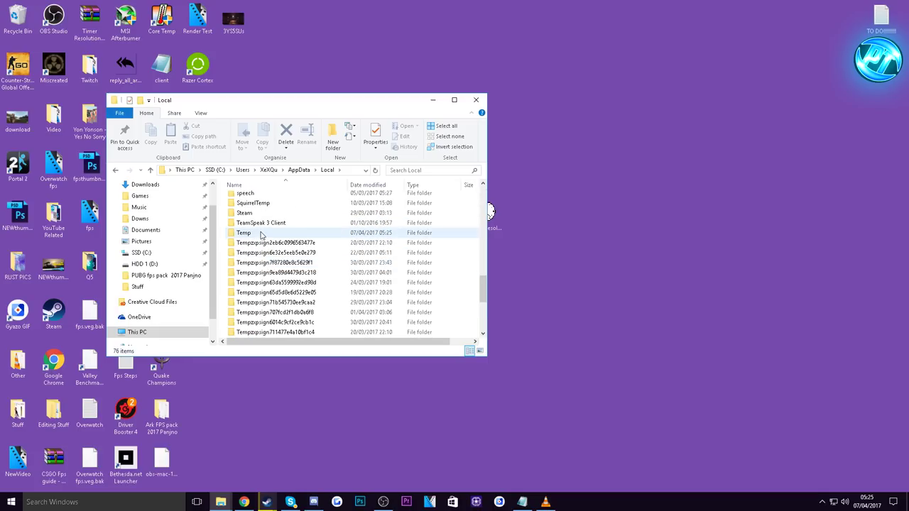
double_click(261, 234)
drag(226, 198, 307, 447)
key(Delete)
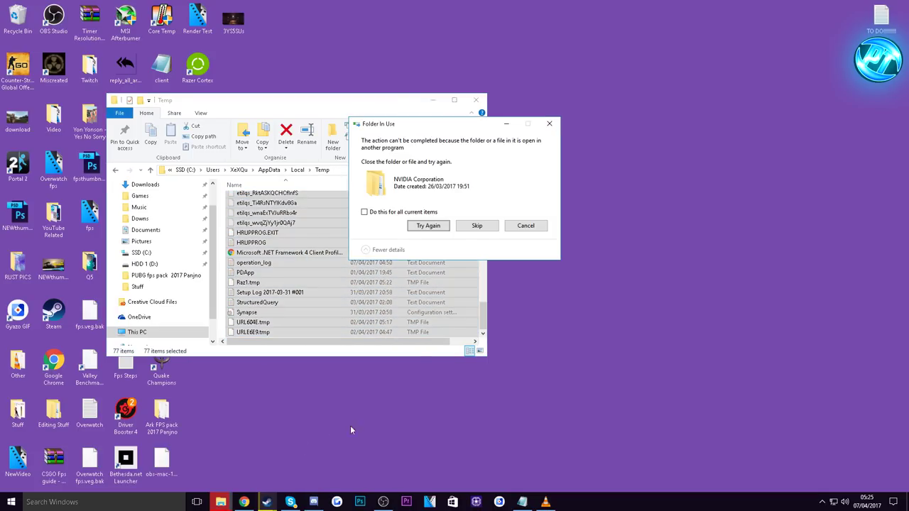
click(365, 212)
click(474, 226)
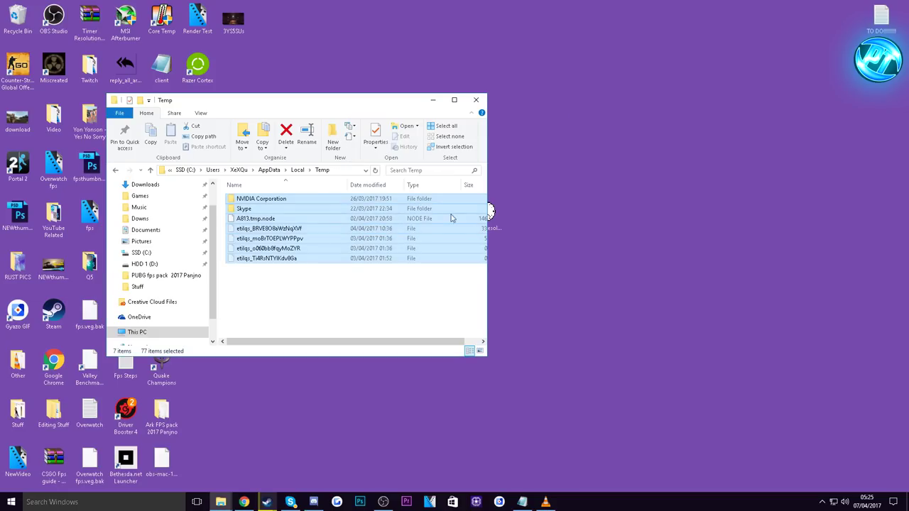
Step: Empty the Recycle Bin permanently and close the Temp folder window
right_click(19, 14)
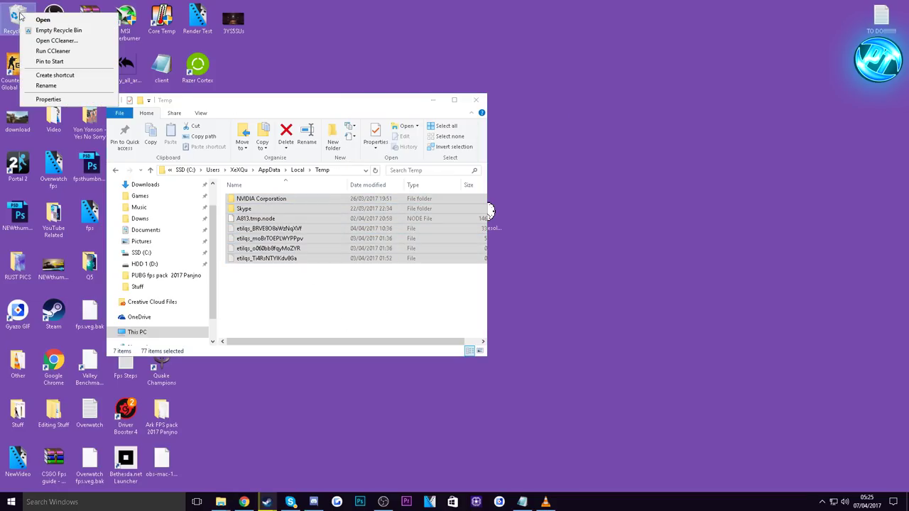
click(58, 30)
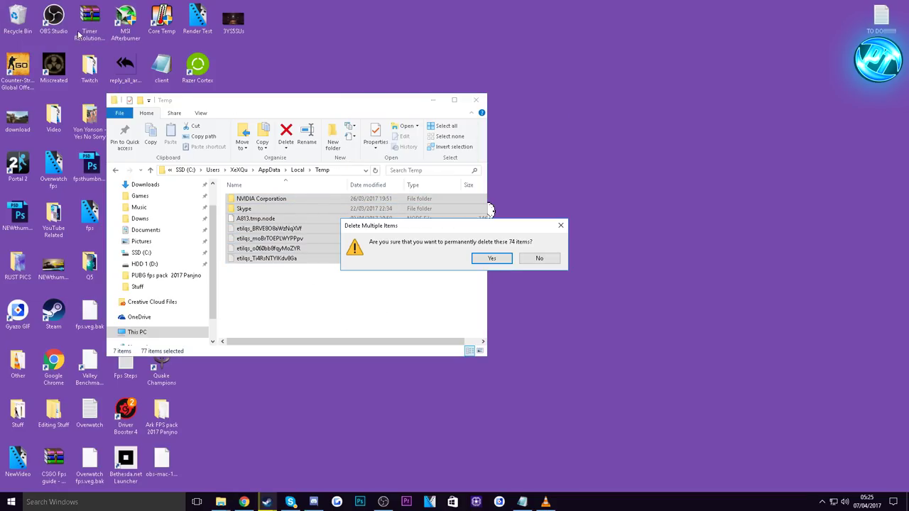
click(491, 258)
click(383, 502)
click(382, 503)
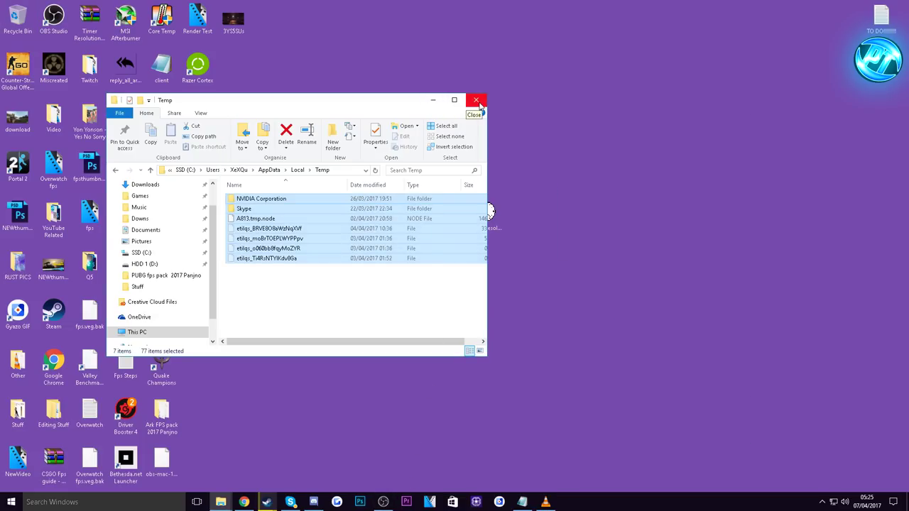
click(477, 100)
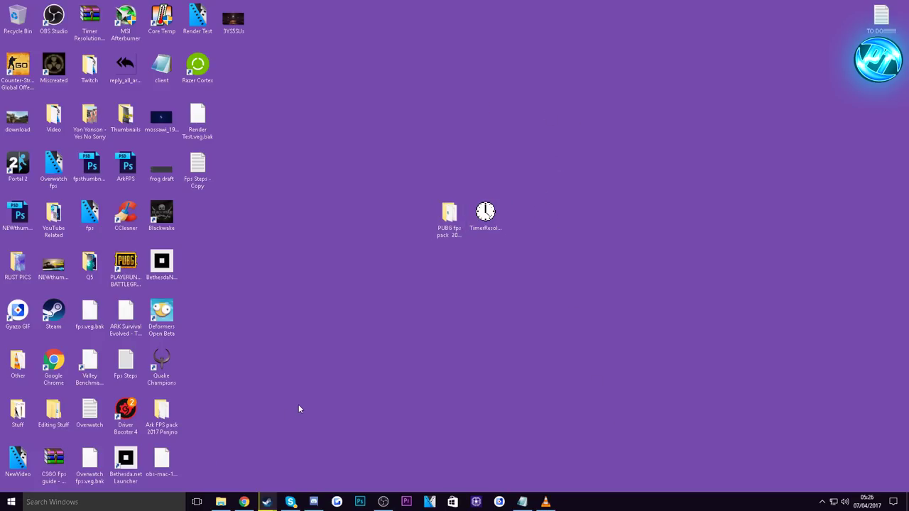
Step: Find System through Windows search and open its advanced system settings
click(5, 503)
text(system)
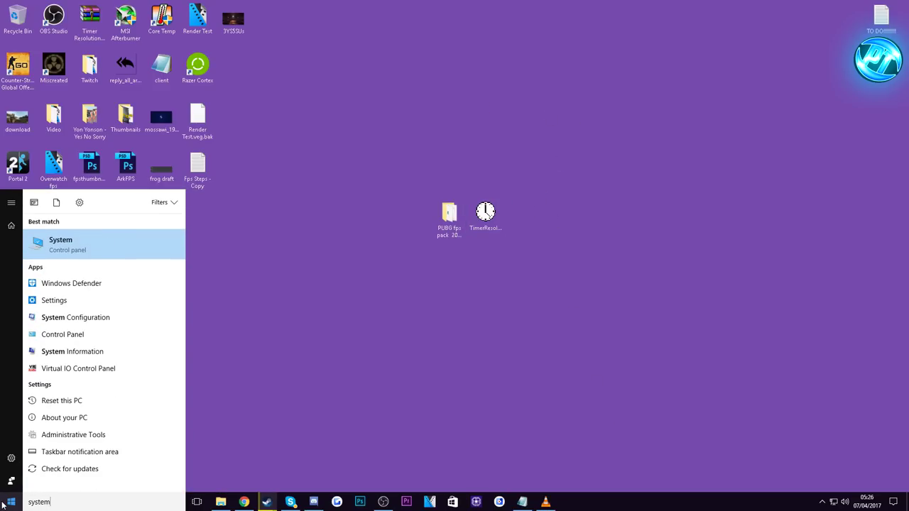
key(Return)
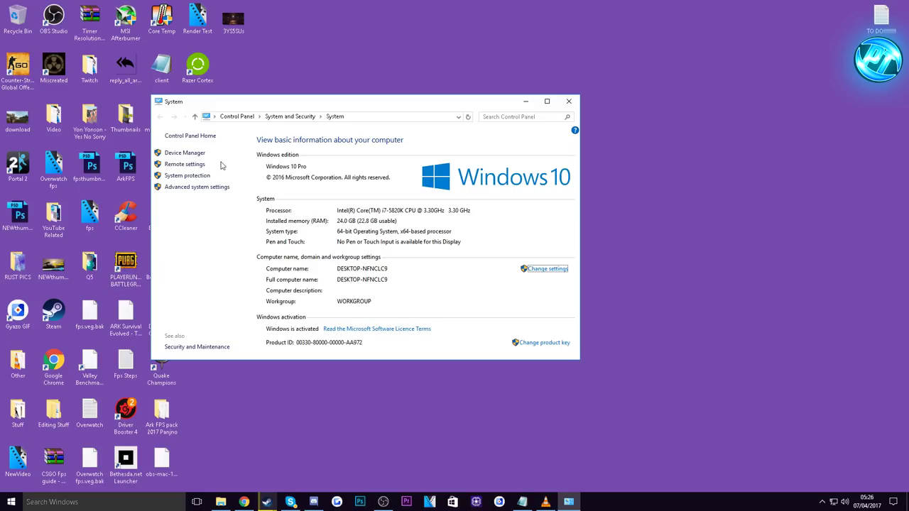
click(188, 188)
drag(174, 84, 270, 114)
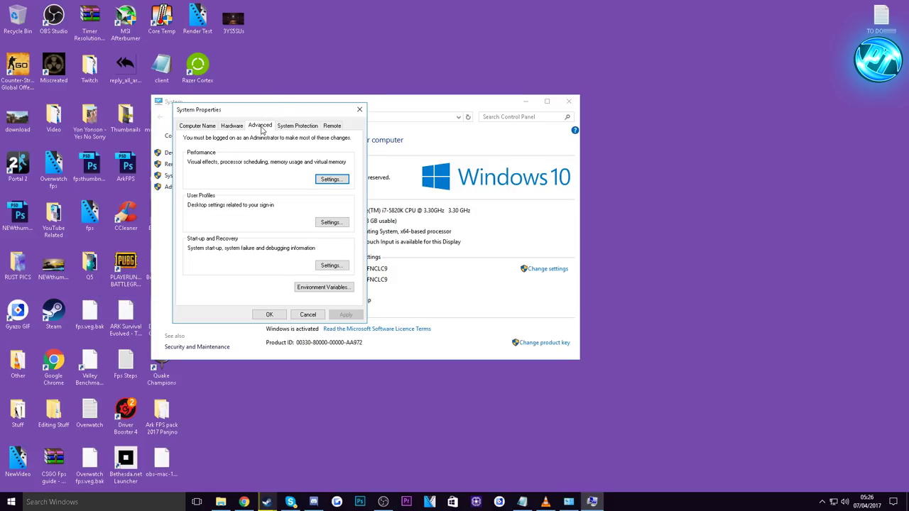
Step: Turn off automatic paging file management for all drives in the virtual memory settings and apply the performance options
click(323, 179)
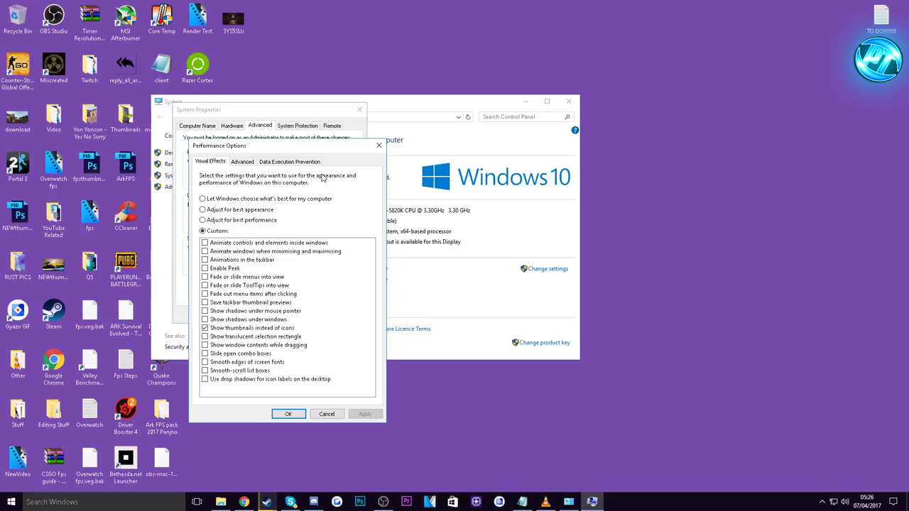
click(245, 163)
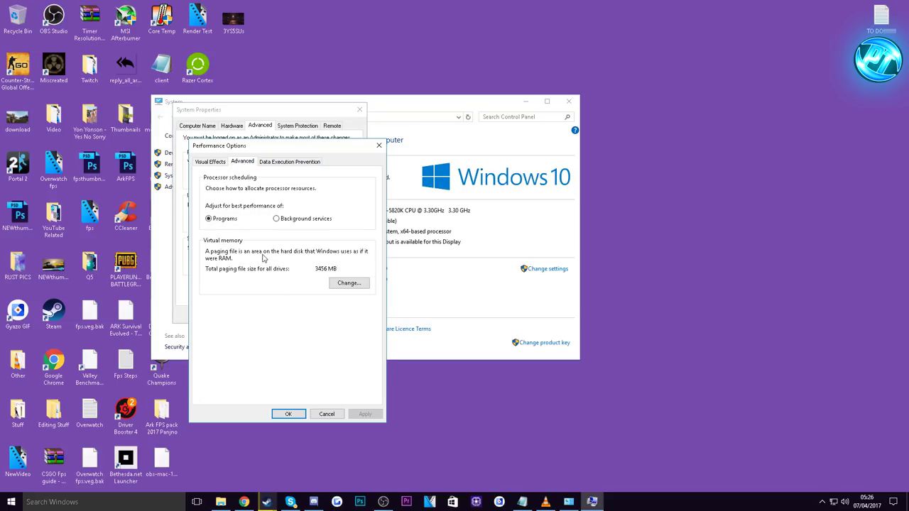
click(348, 284)
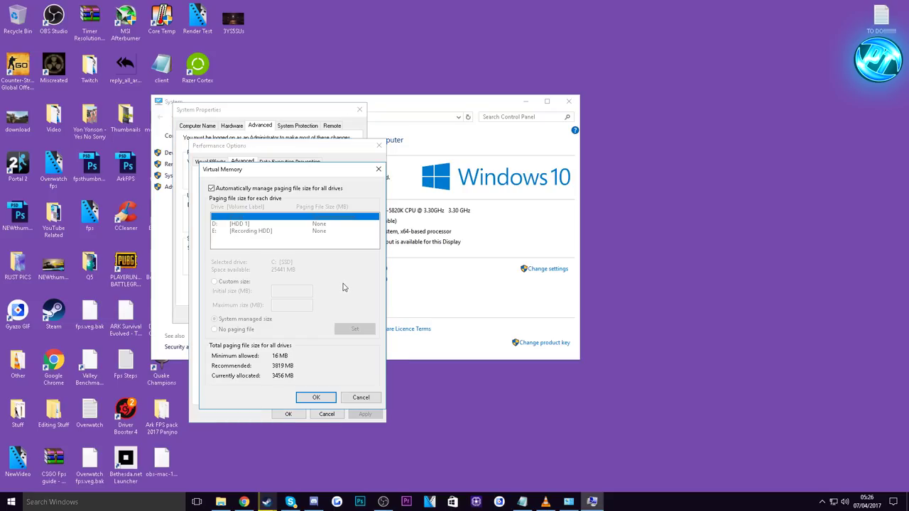
click(211, 188)
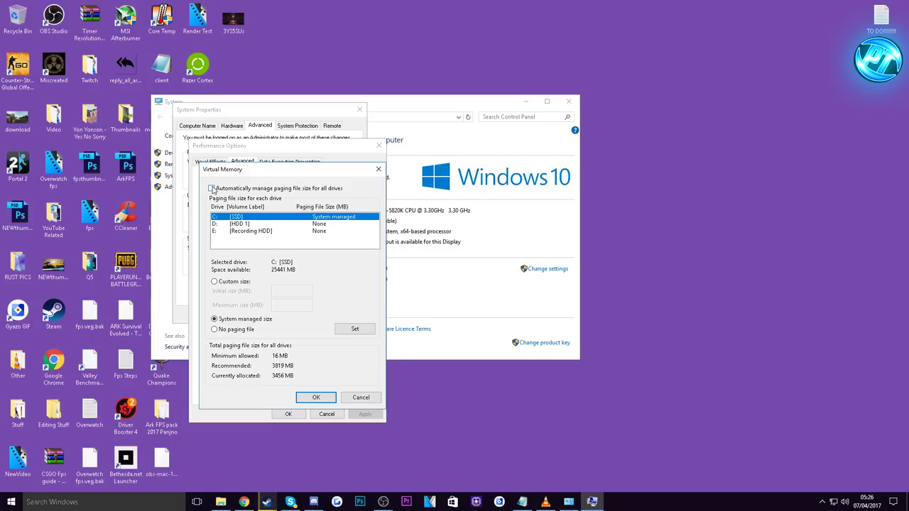
click(238, 225)
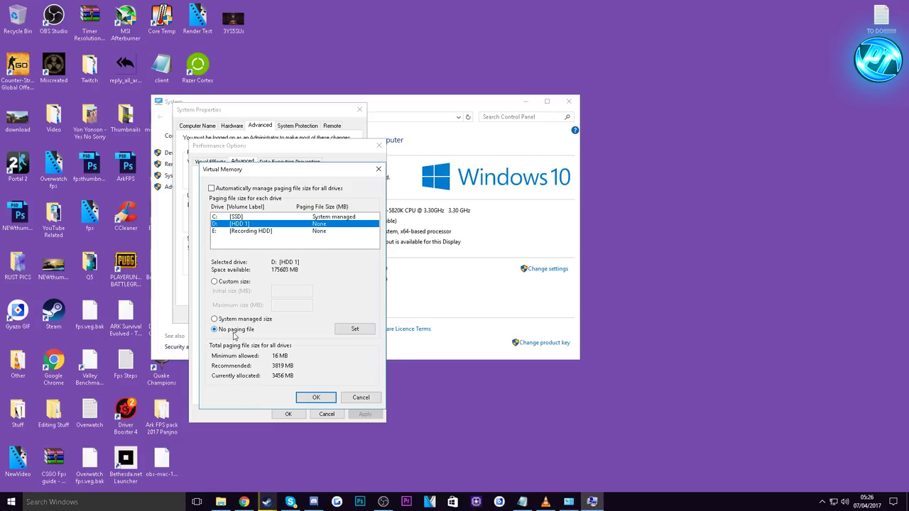
click(248, 231)
click(318, 397)
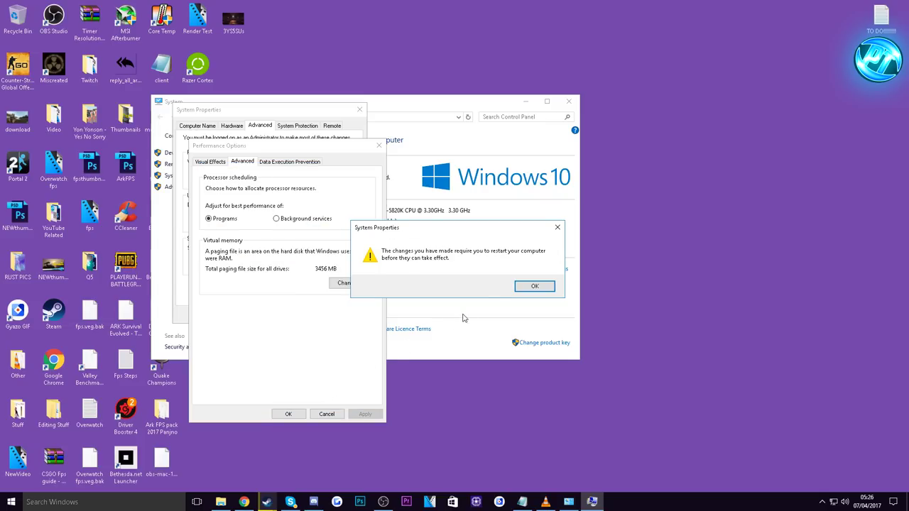
click(534, 286)
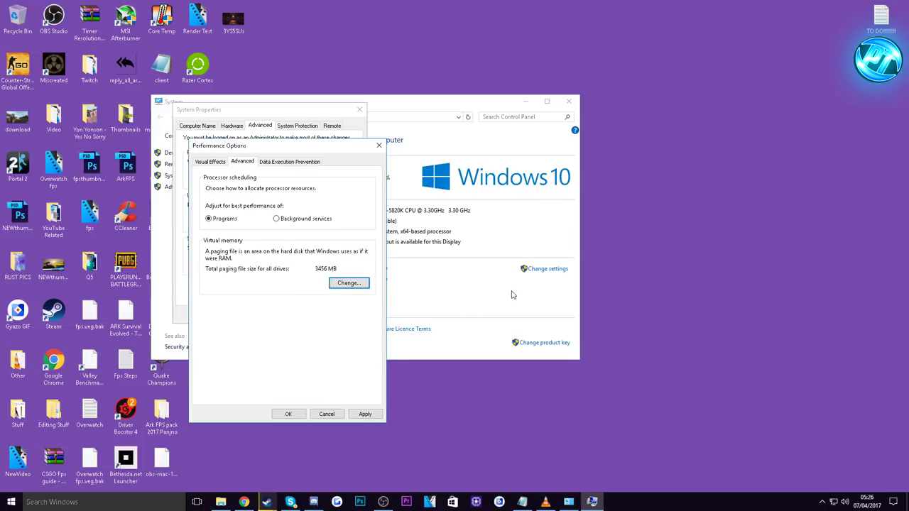
click(365, 415)
click(288, 414)
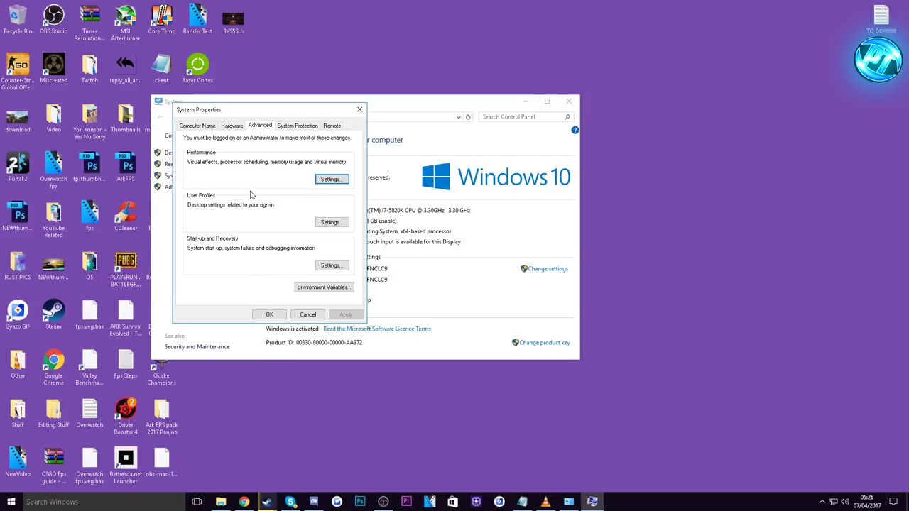
Step: Reopen the performance options, choose the visual effects preset Let Windows choose what's best for my computer, and turn off every listed effect
click(338, 181)
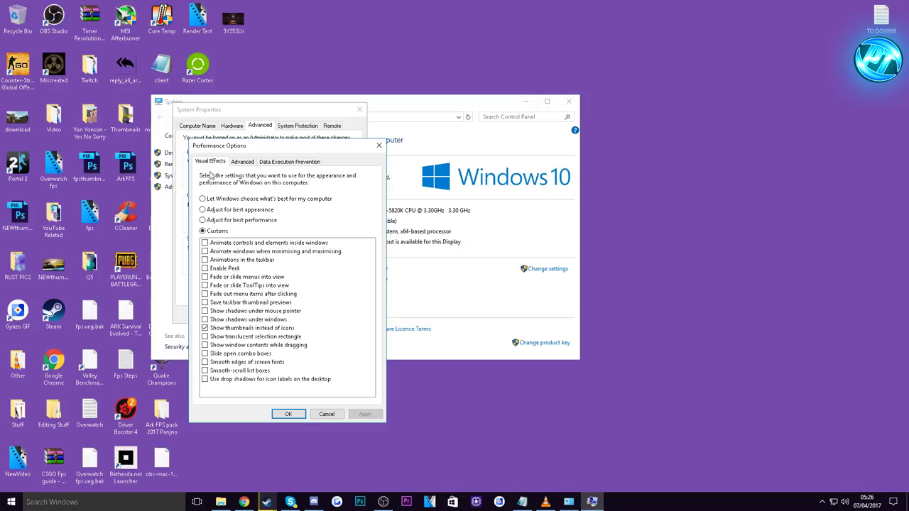
click(229, 204)
click(204, 243)
click(204, 251)
click(204, 260)
click(205, 268)
click(205, 277)
click(205, 285)
click(204, 294)
click(204, 320)
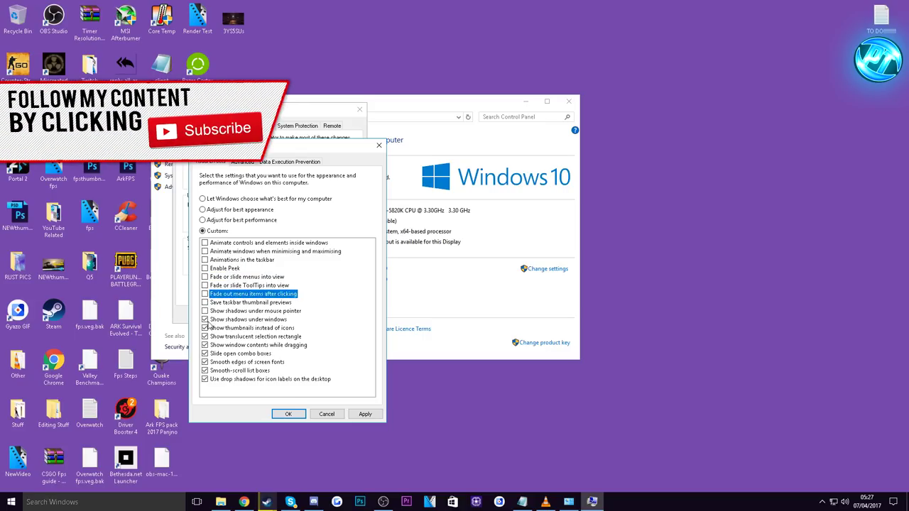
click(205, 328)
click(204, 337)
click(204, 345)
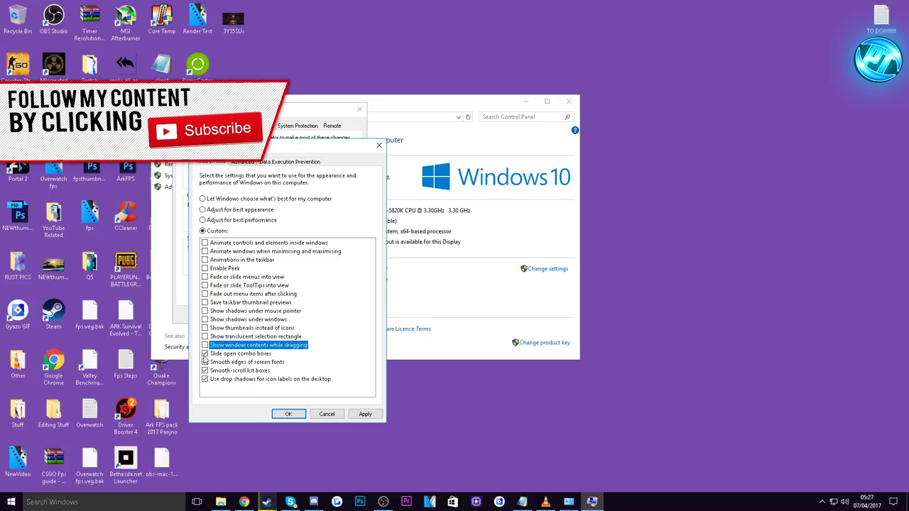
click(204, 354)
click(205, 363)
click(204, 380)
click(204, 370)
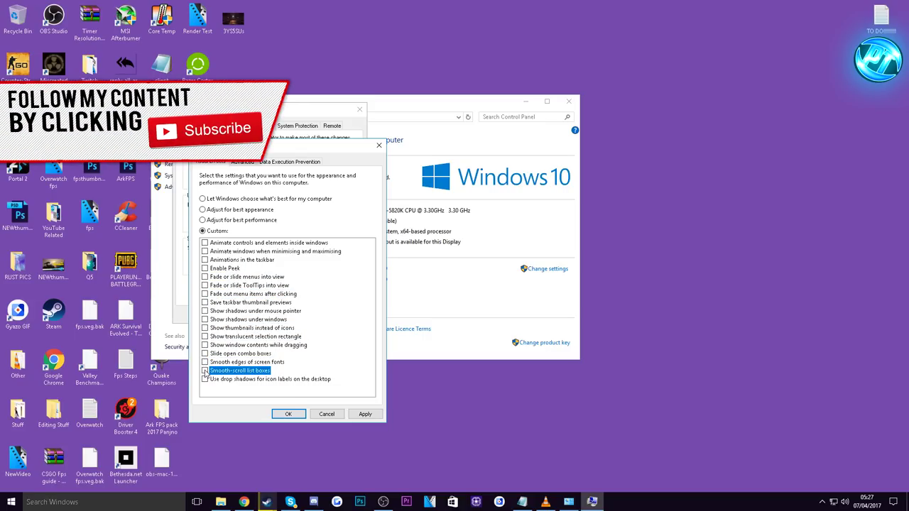
Step: Re-enable Show thumbnails instead of icons, apply it, check the Data Execution Prevention settings and confirm both system dialogs
click(205, 328)
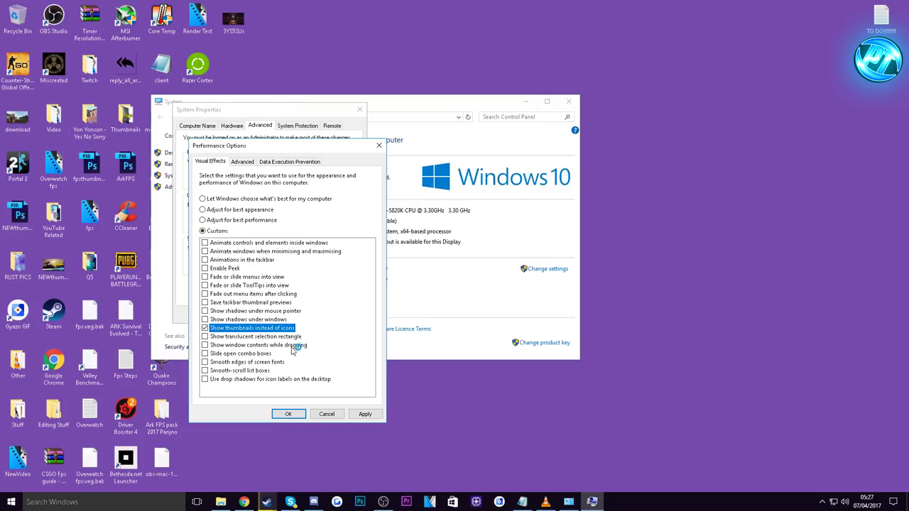
click(368, 414)
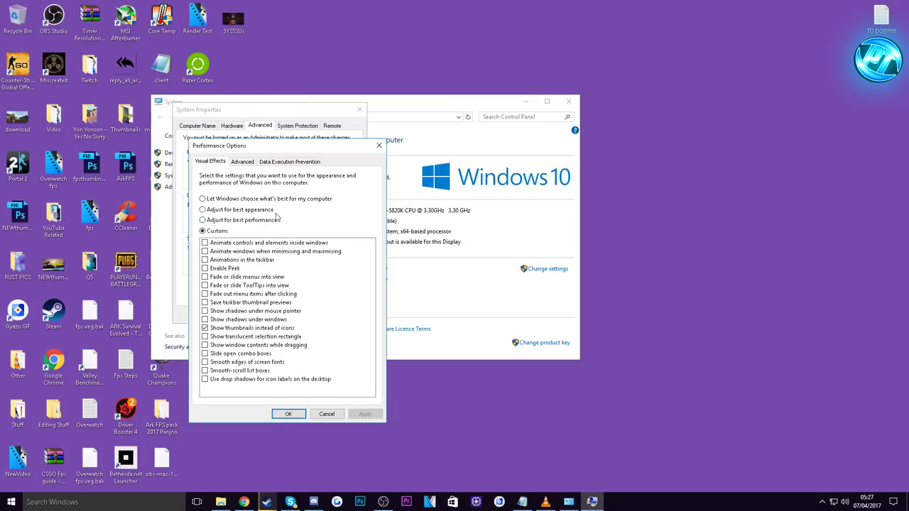
click(288, 166)
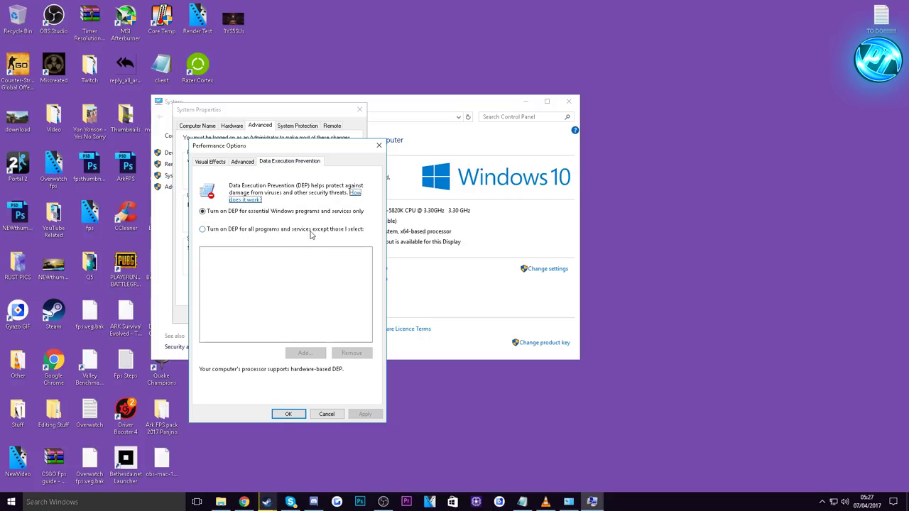
click(287, 413)
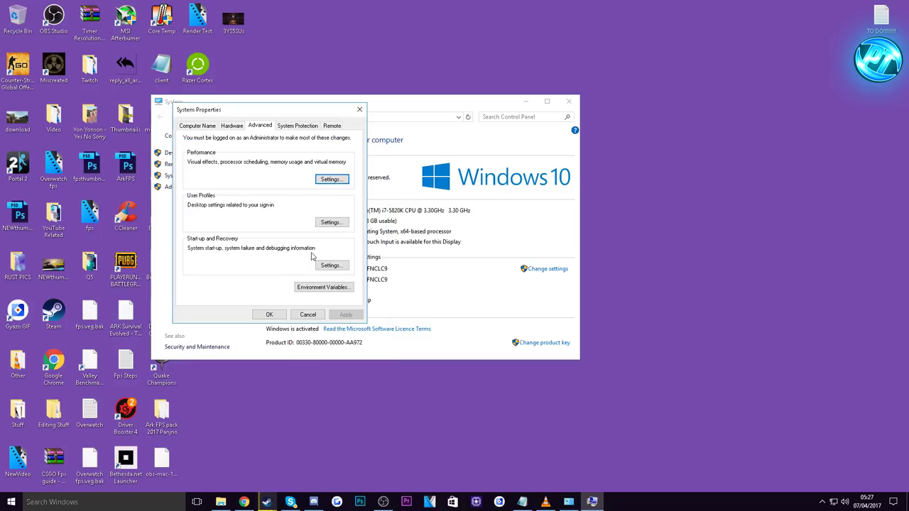
click(269, 314)
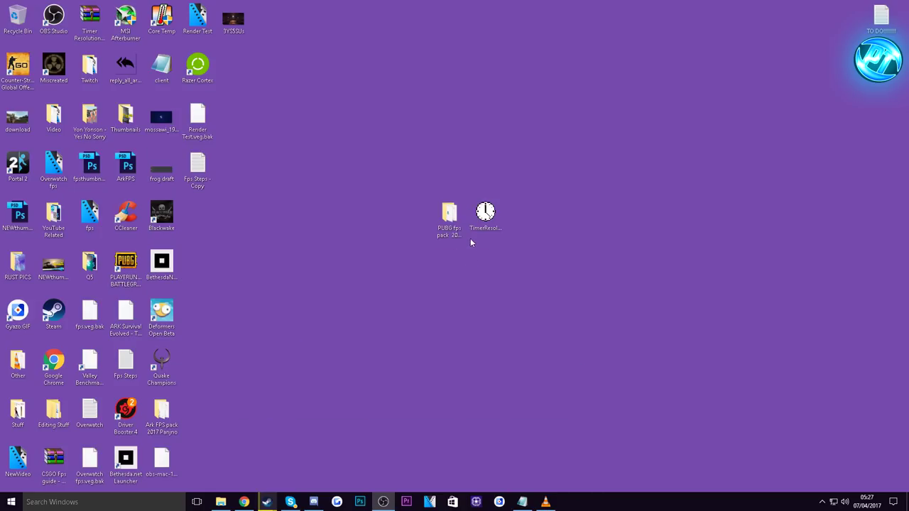
Step: Install CCleaner v5.27 with ccsetup527 from the CCleaner folder of the PUBG fps pack and launch it
double_click(449, 216)
double_click(670, 190)
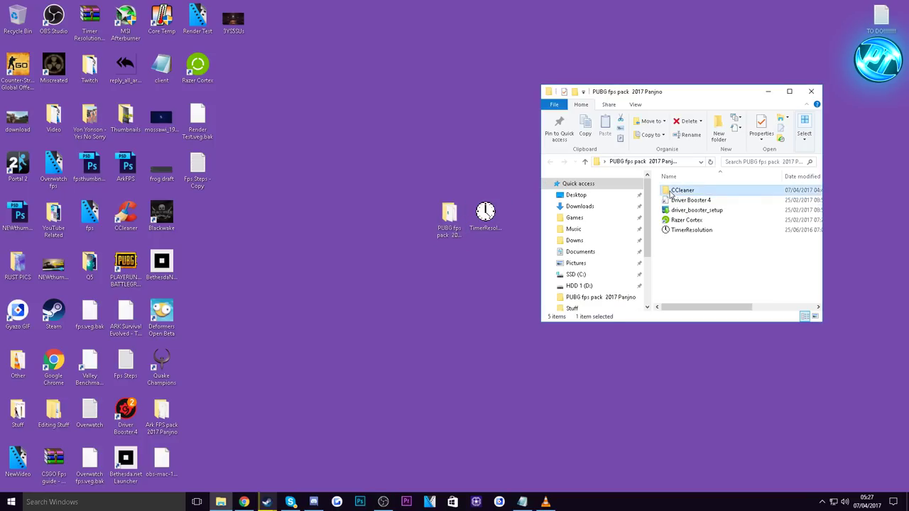
click(683, 191)
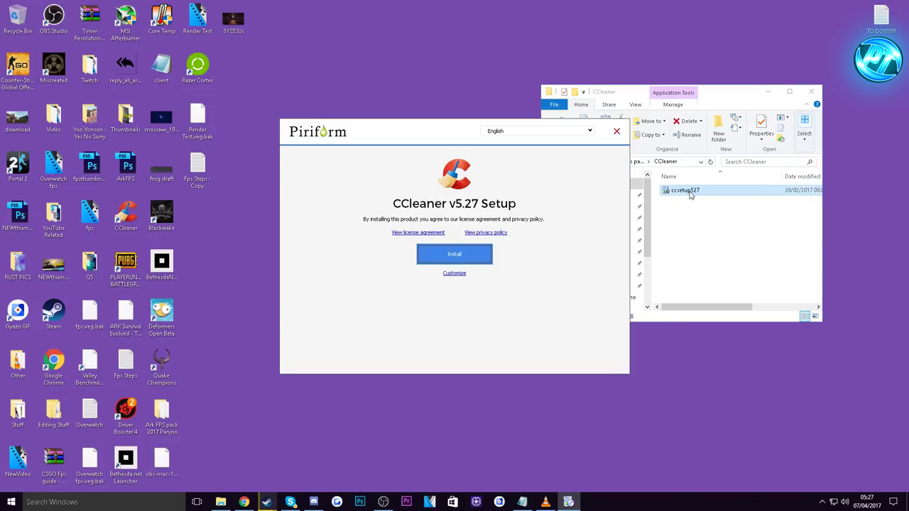
click(458, 256)
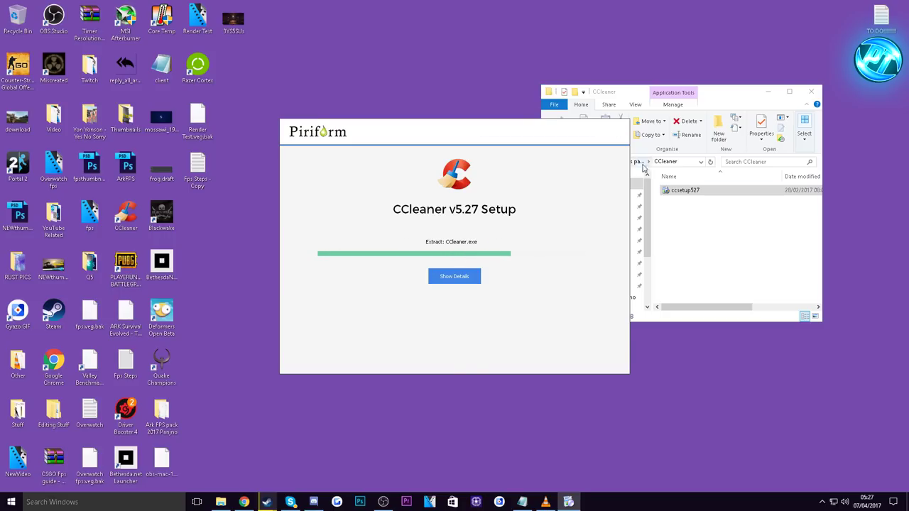
click(456, 256)
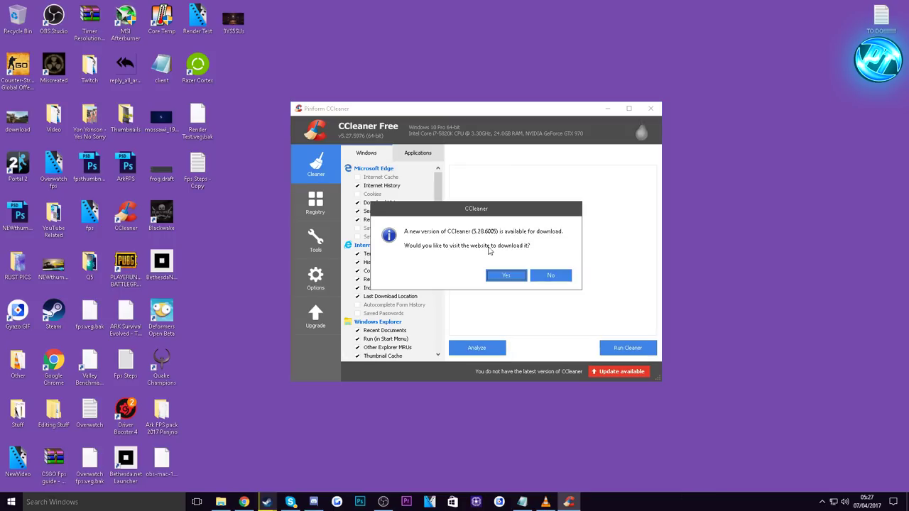
Step: Decline the offer to download a newer CCleaner version and look through the Windows cleaning items
click(546, 277)
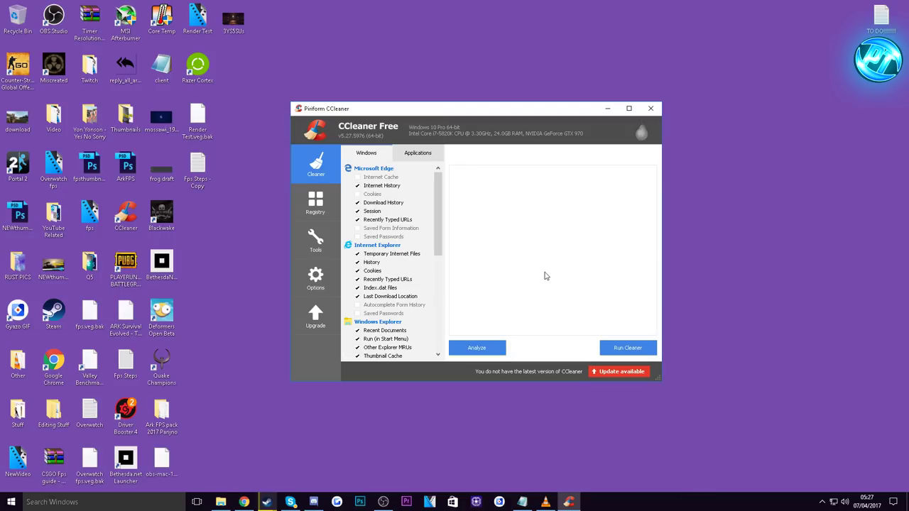
scroll(406, 307, down, 10)
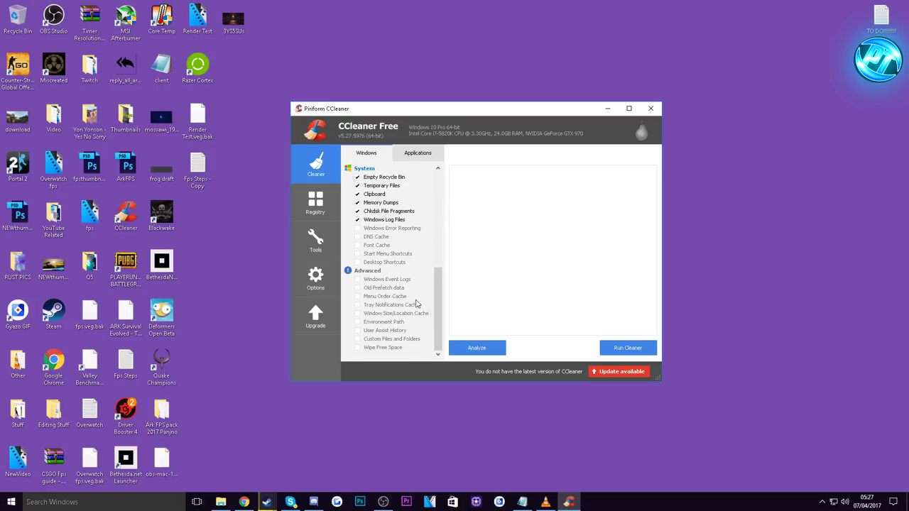
scroll(407, 307, up, 10)
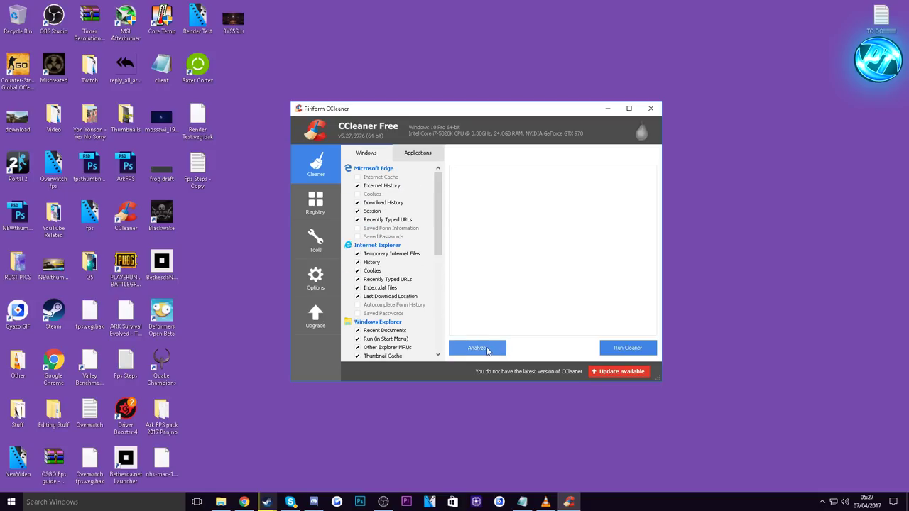
Step: Analyze the Windows cleaning items, force Google Chrome to close, and run the cleaner to permanently delete the listed files
click(487, 349)
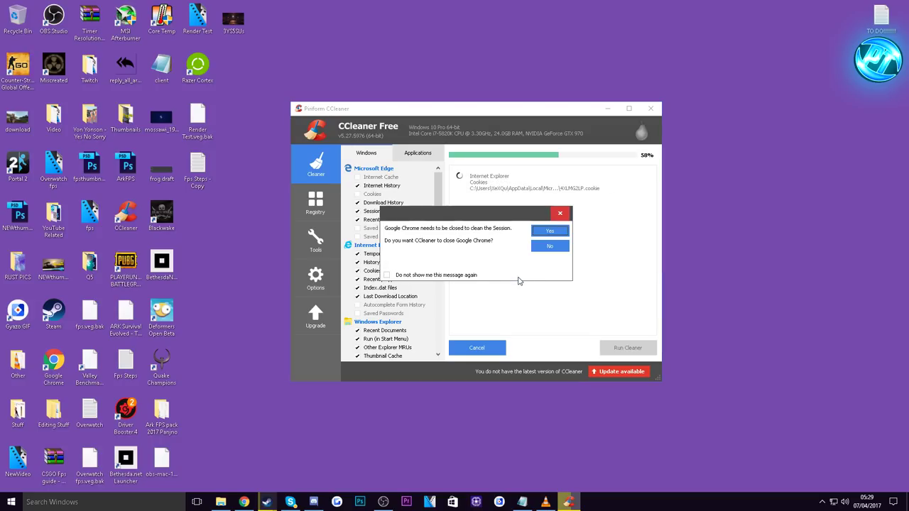
click(543, 233)
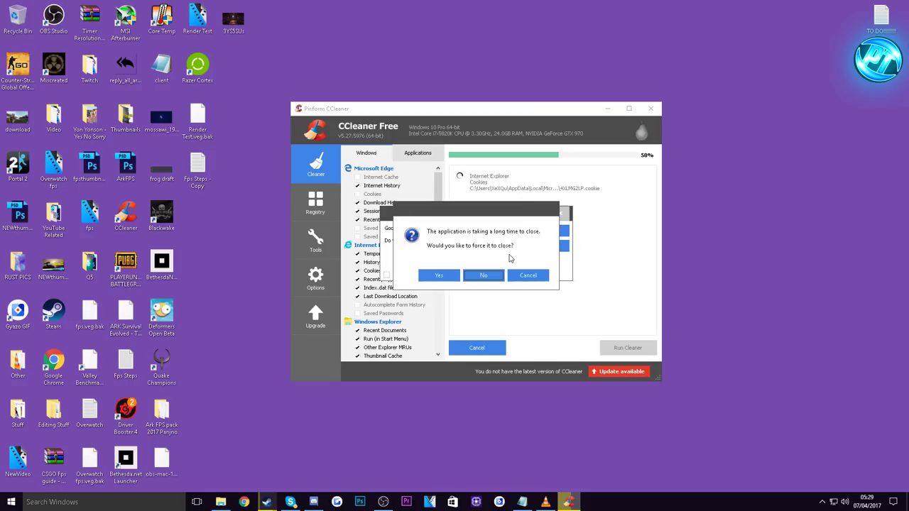
click(440, 276)
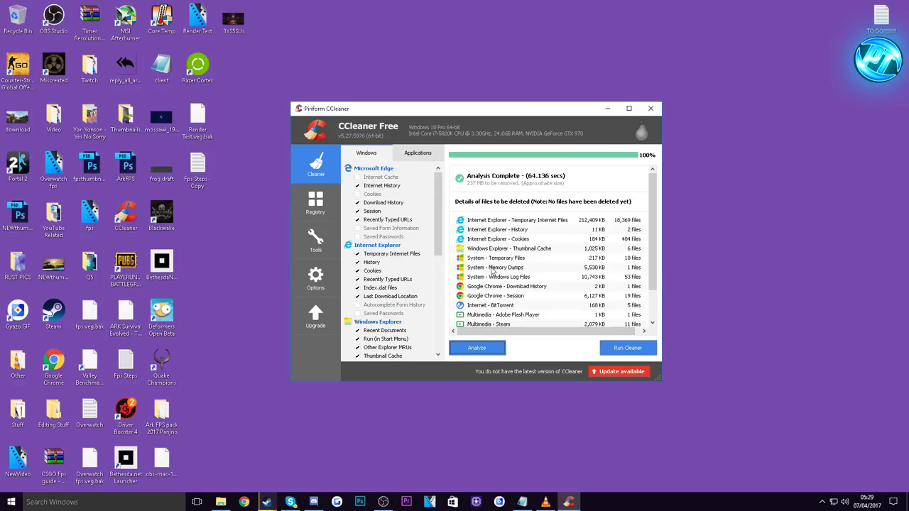
click(624, 352)
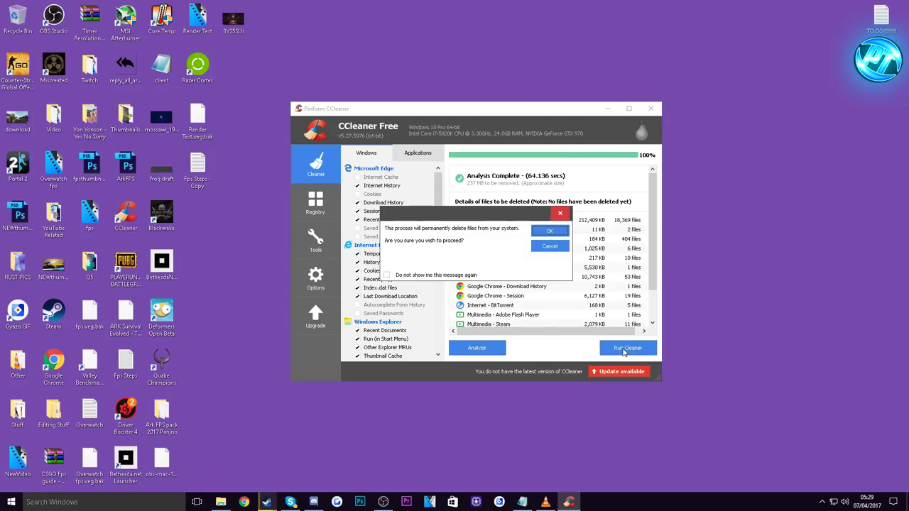
click(548, 233)
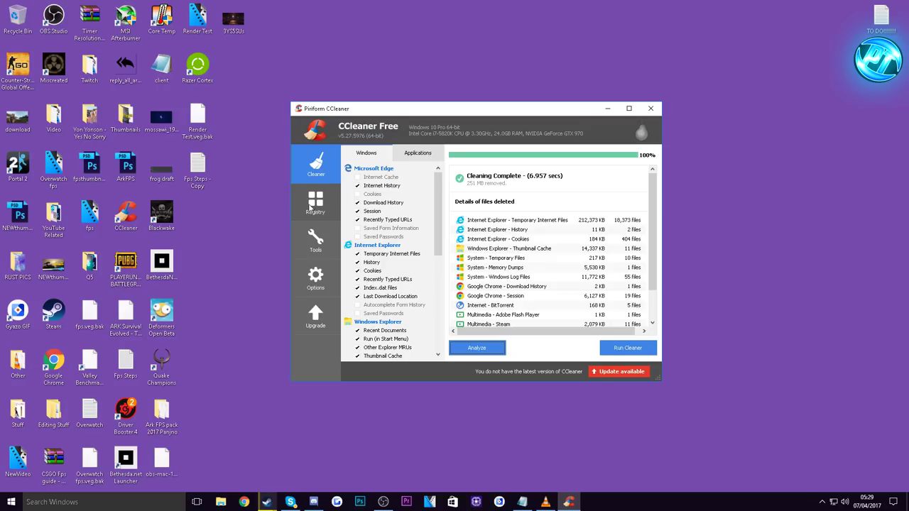
Step: Scan the registry for issues, fix all selected issues without backing up the registry, and close CCleaner after viewing its uninstall list
click(312, 207)
click(475, 347)
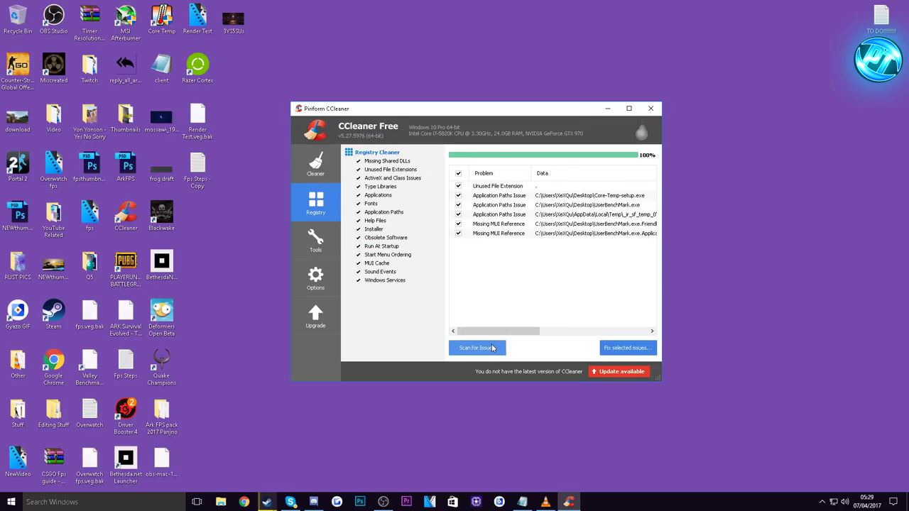
click(634, 345)
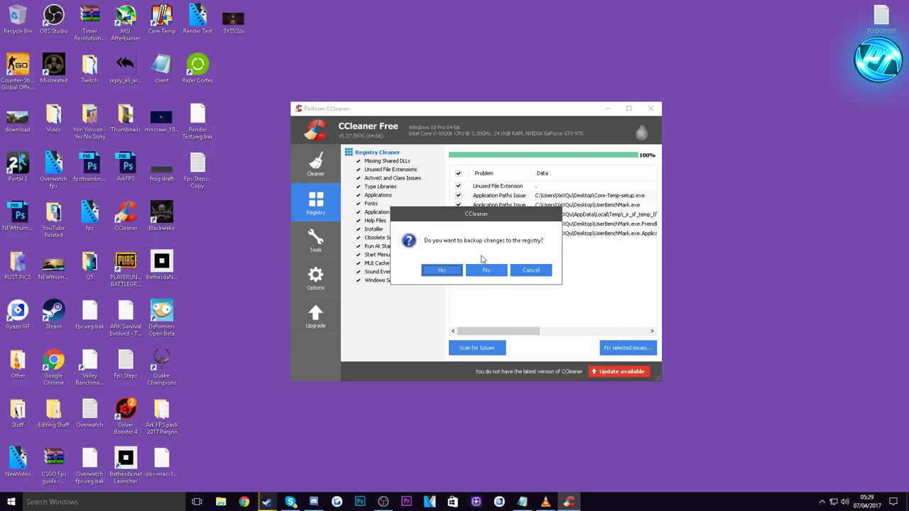
click(486, 270)
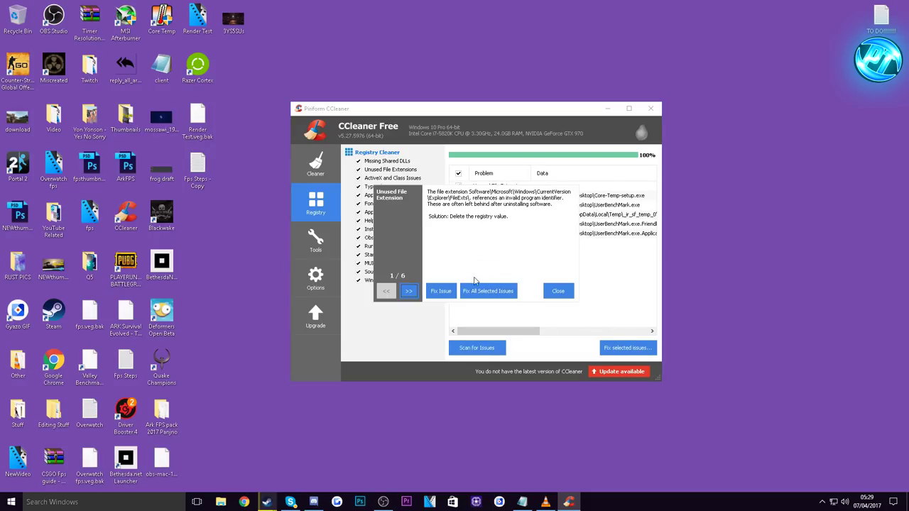
click(488, 291)
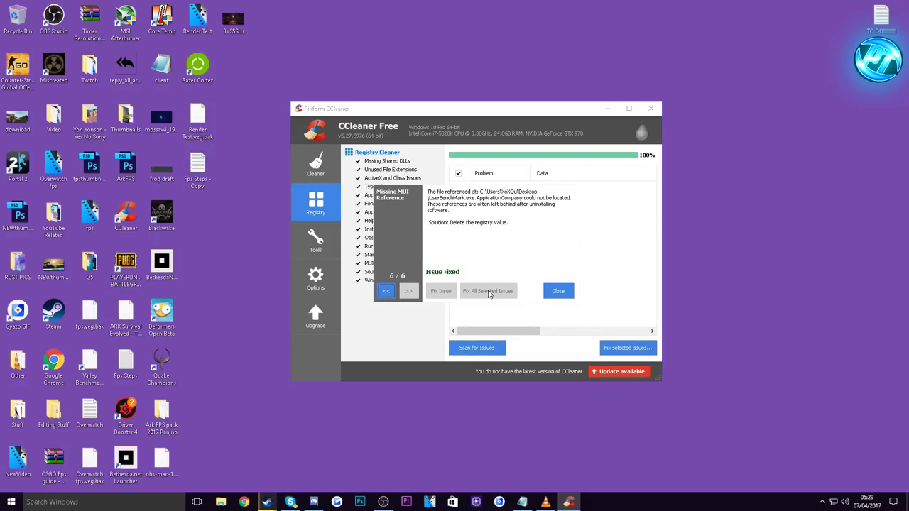
click(558, 291)
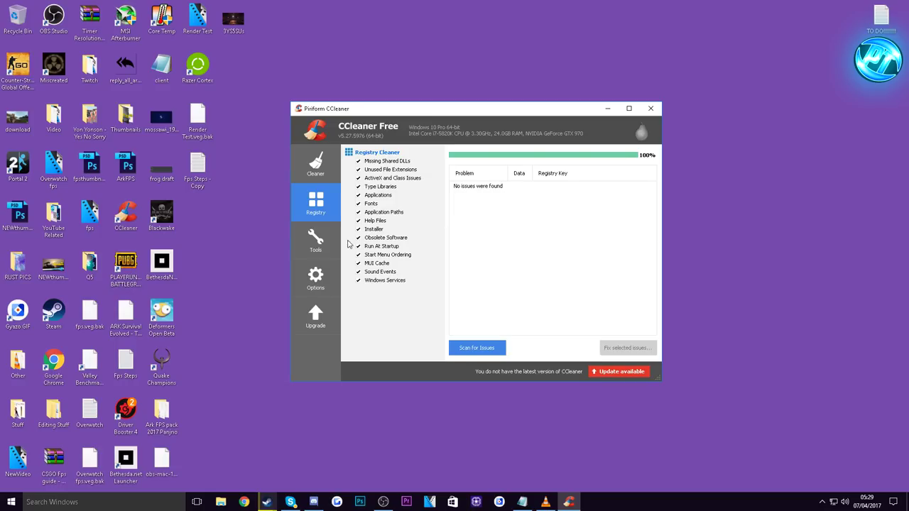
click(315, 240)
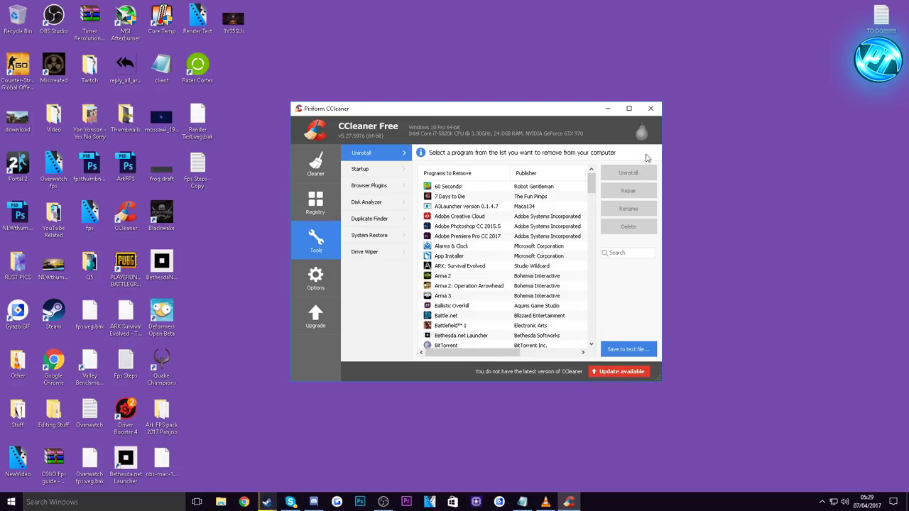
click(651, 109)
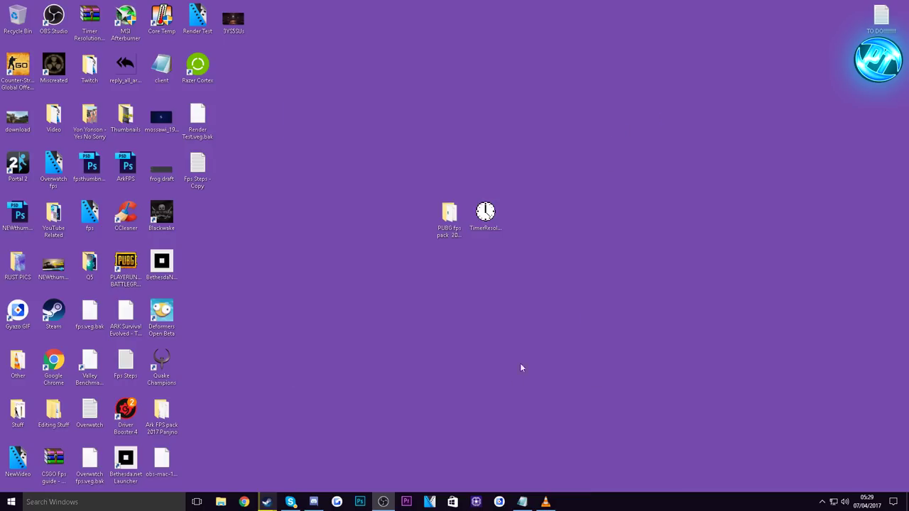
Step: Review the start-up programs in Task Manager, including the Razer Synapse, Skype, Steam Client Bootstrapper and Windows Defender entries, and close it
right_click(608, 509)
click(639, 461)
click(181, 92)
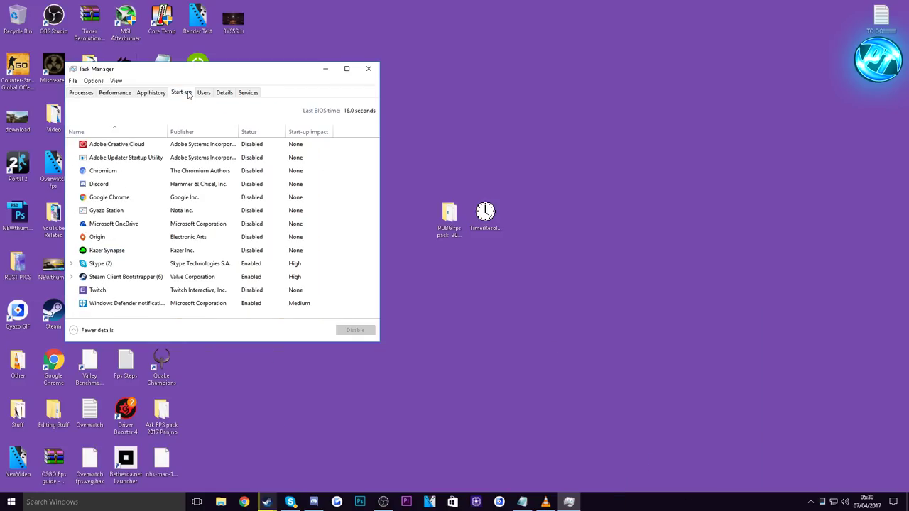
click(244, 252)
click(244, 264)
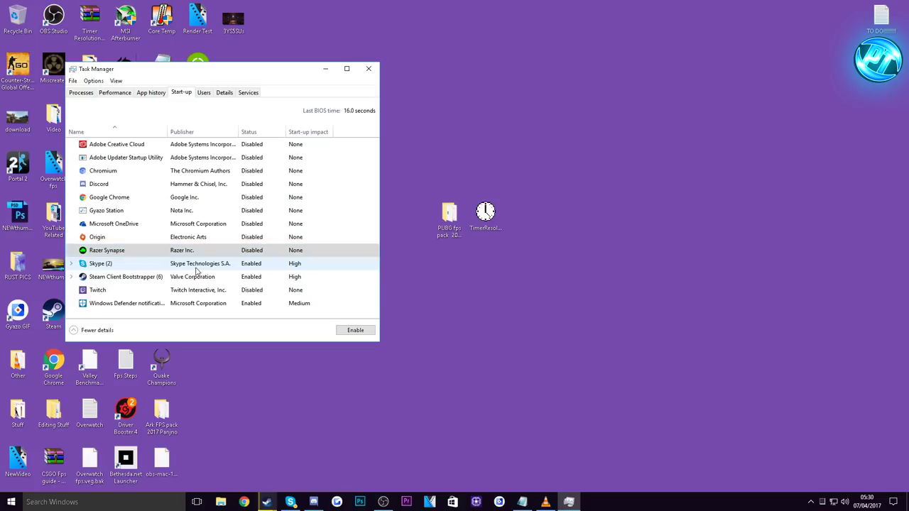
click(241, 279)
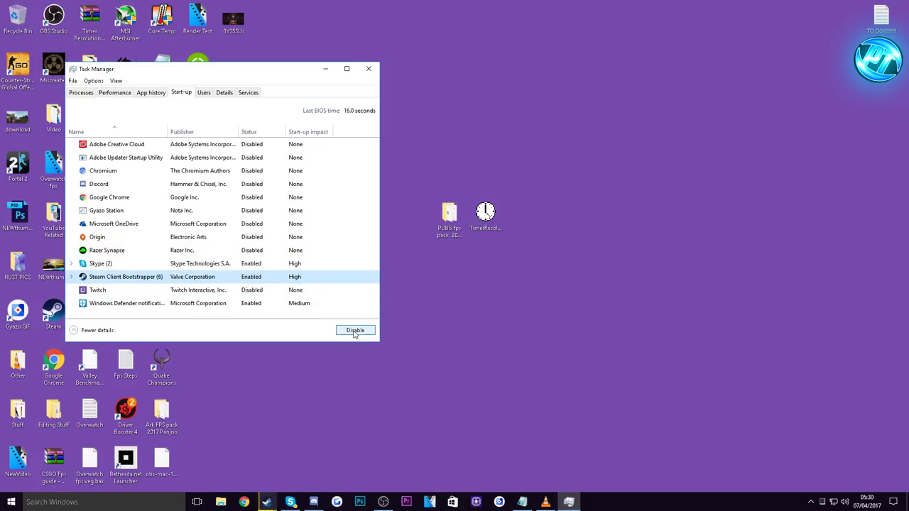
click(234, 305)
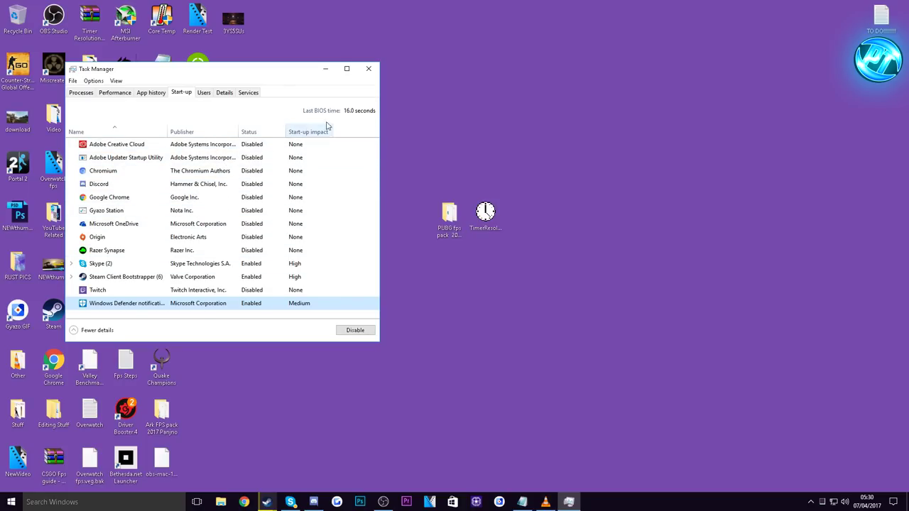
click(369, 68)
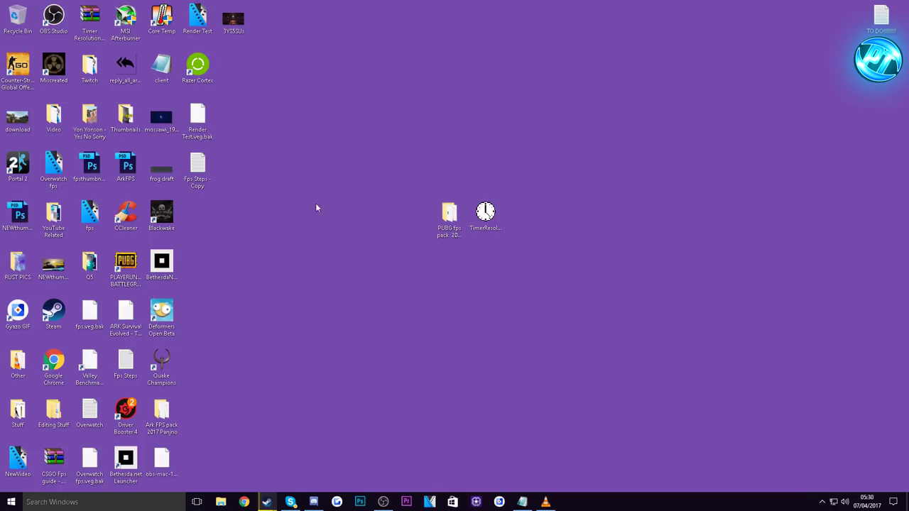
Step: Choose Solid colour as the desktop background type in the personalisation settings and close them
right_click(585, 293)
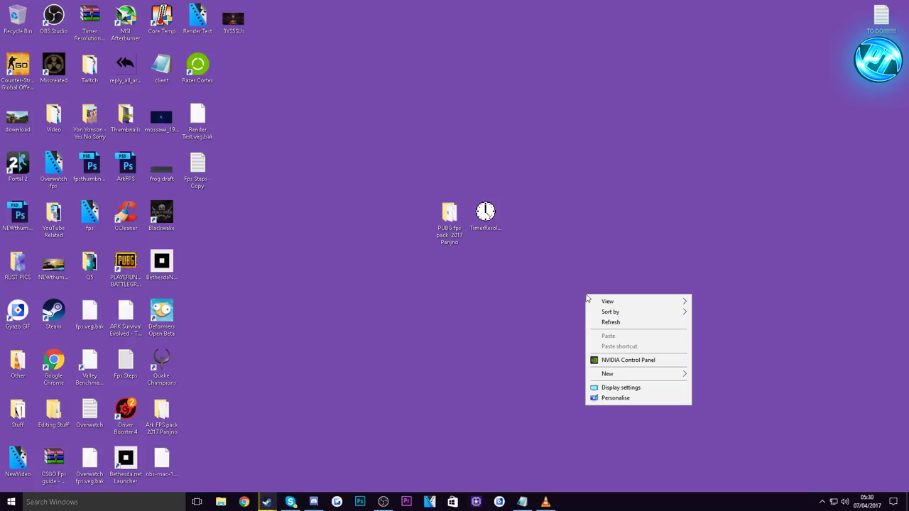
click(615, 398)
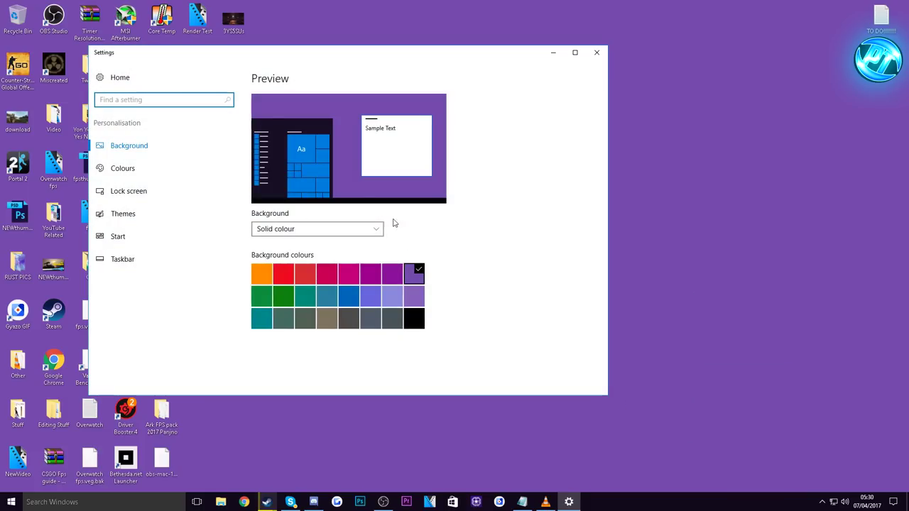
click(291, 234)
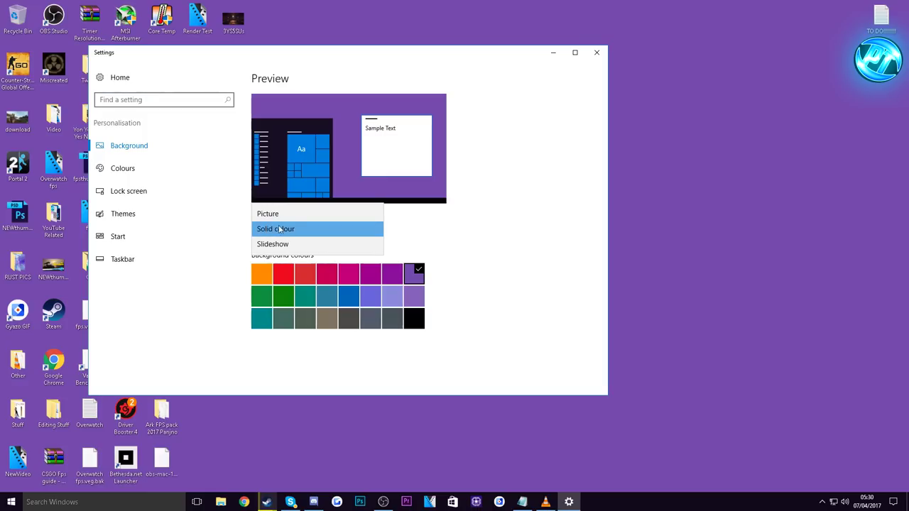
click(291, 233)
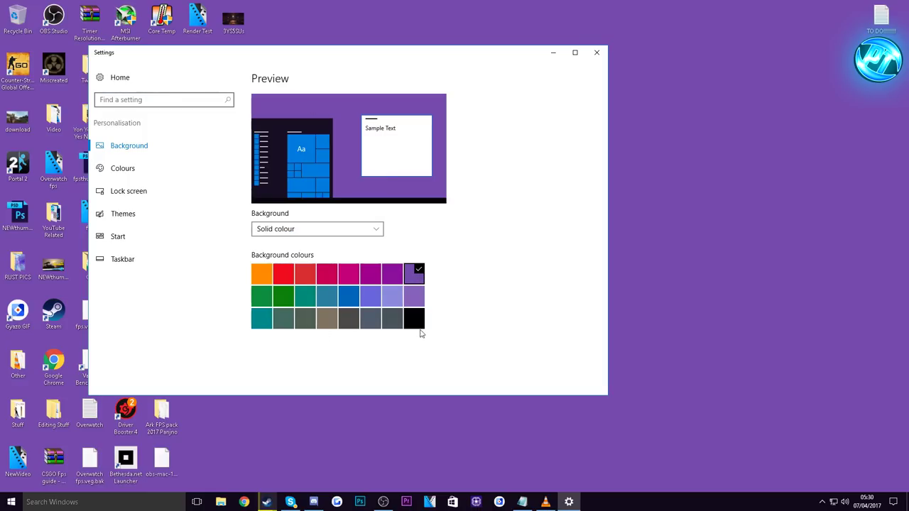
click(595, 54)
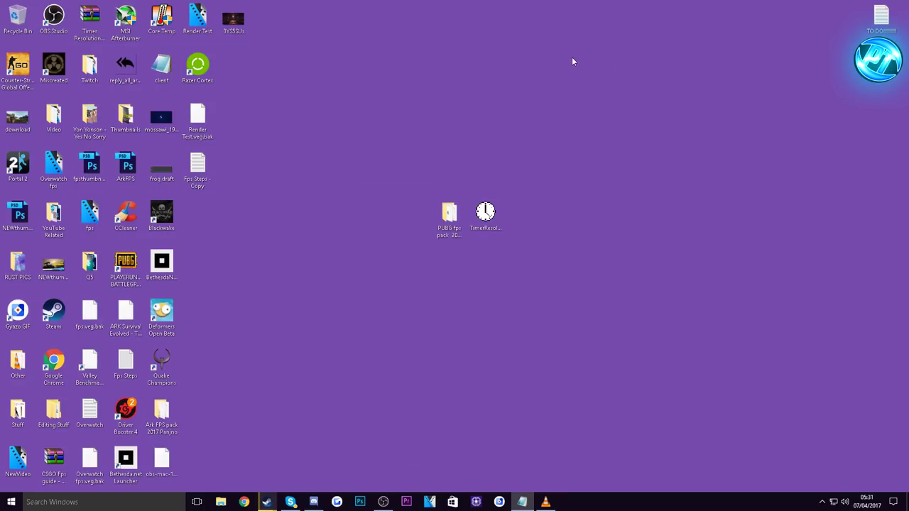
Step: Search for This PC, open it maximized, and bring up the properties of the SSD (C:) drive
click(4, 503)
text(this pc)
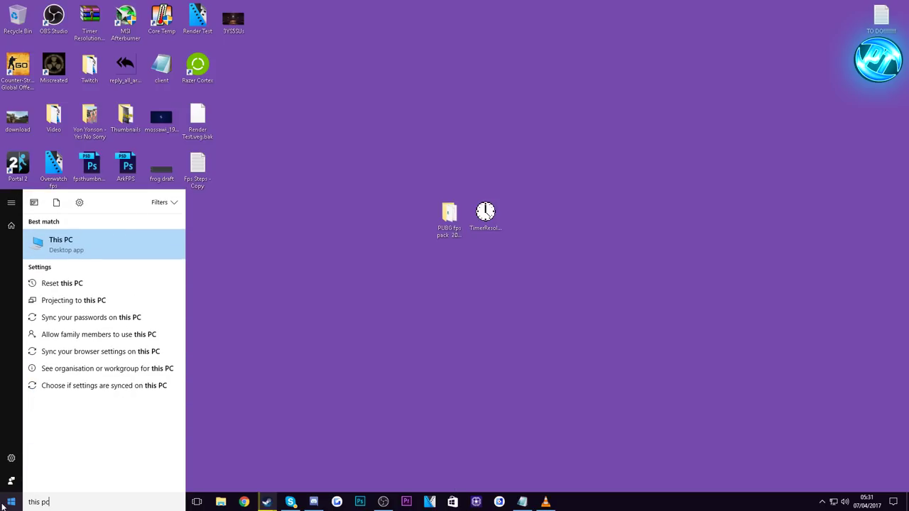
key(Return)
drag(752, 91, 607, 90)
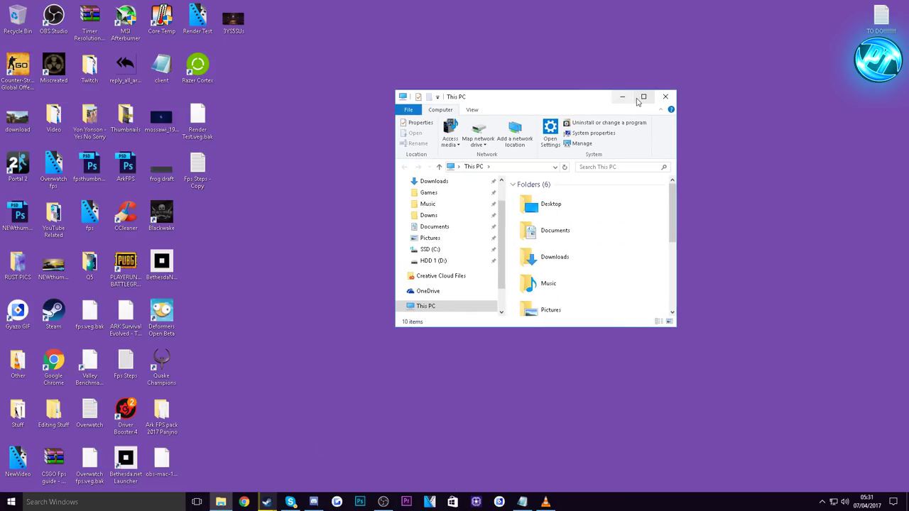
click(643, 92)
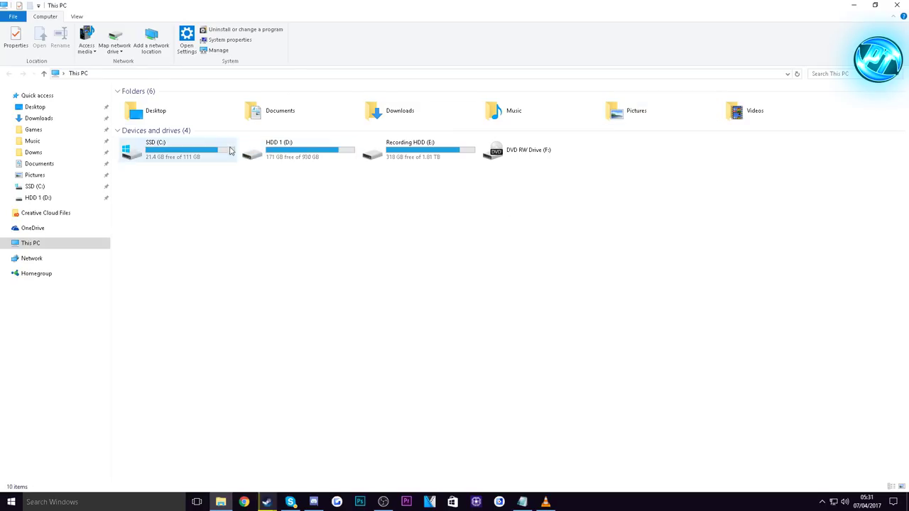
click(177, 156)
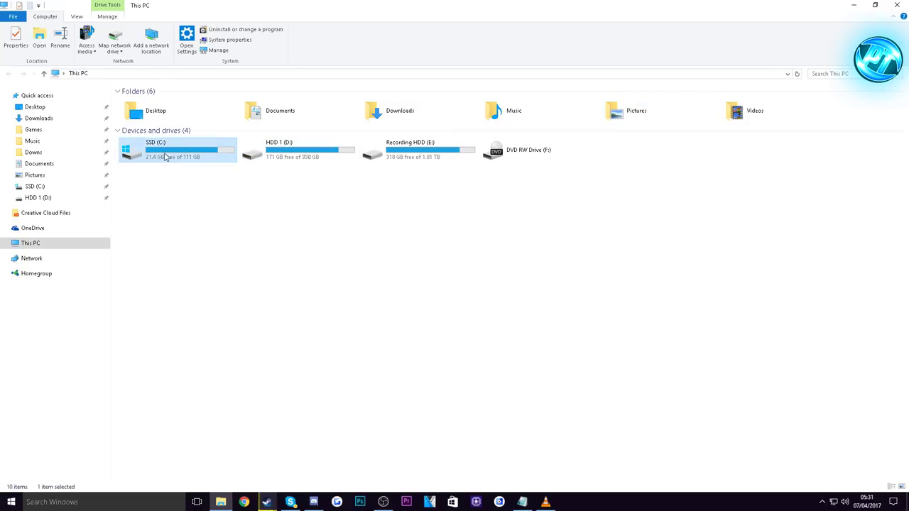
right_click(170, 152)
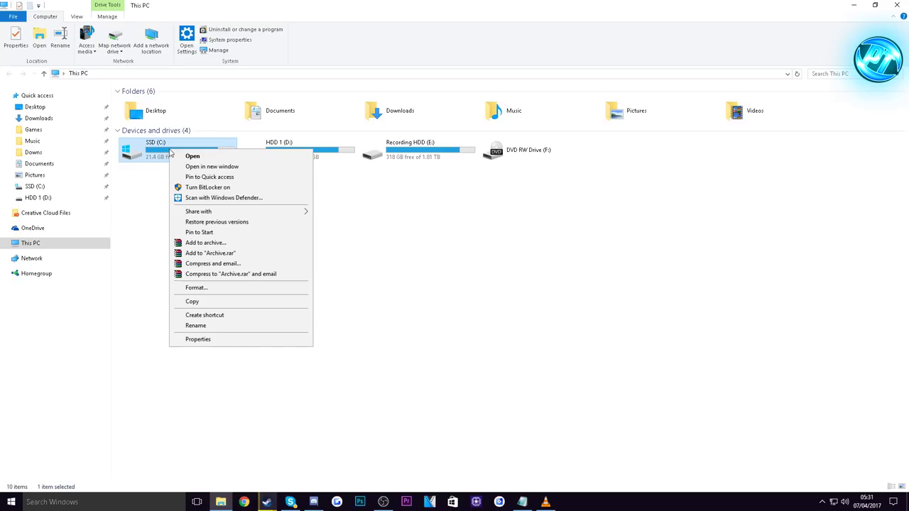
click(202, 339)
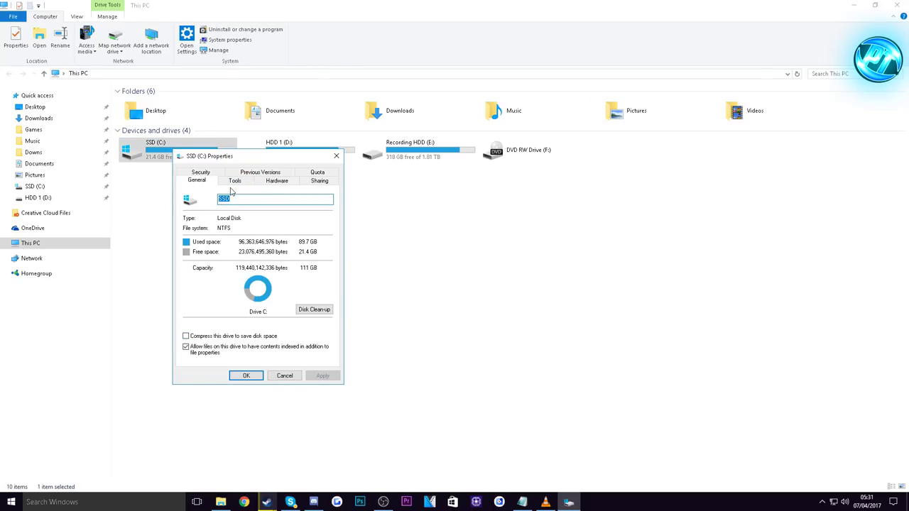
Step: Run Disk Clean-up on SSD (C:) with all listed file categories selected, confirm the deletion and close the drive's properties
click(317, 310)
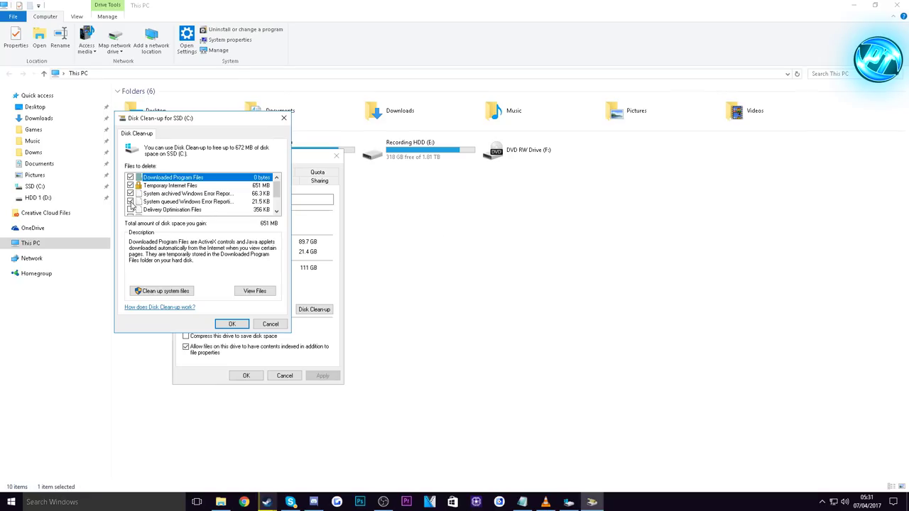
scroll(131, 208, down, 1)
click(130, 203)
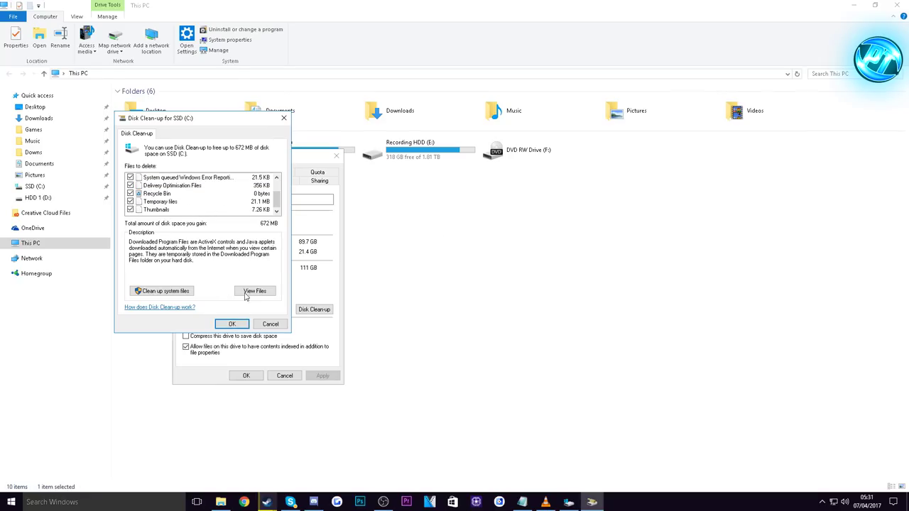
scroll(227, 207, up, 1)
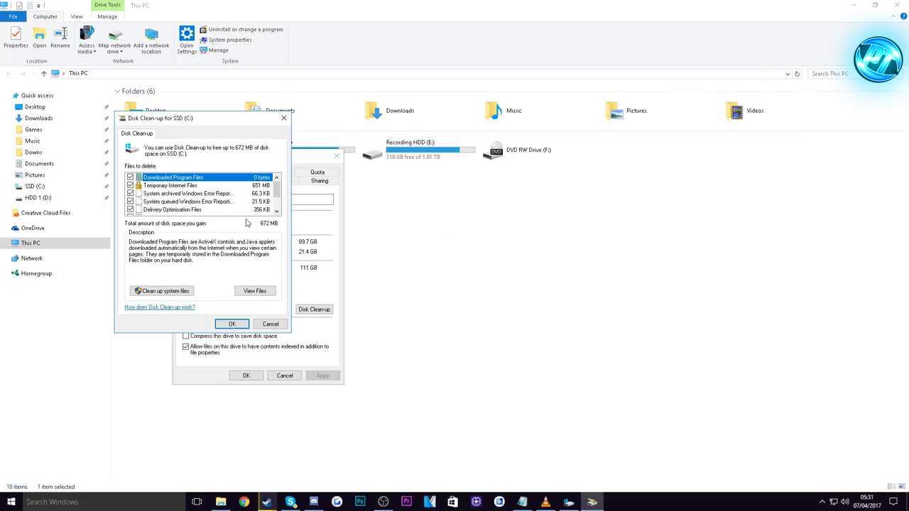
click(231, 324)
click(471, 256)
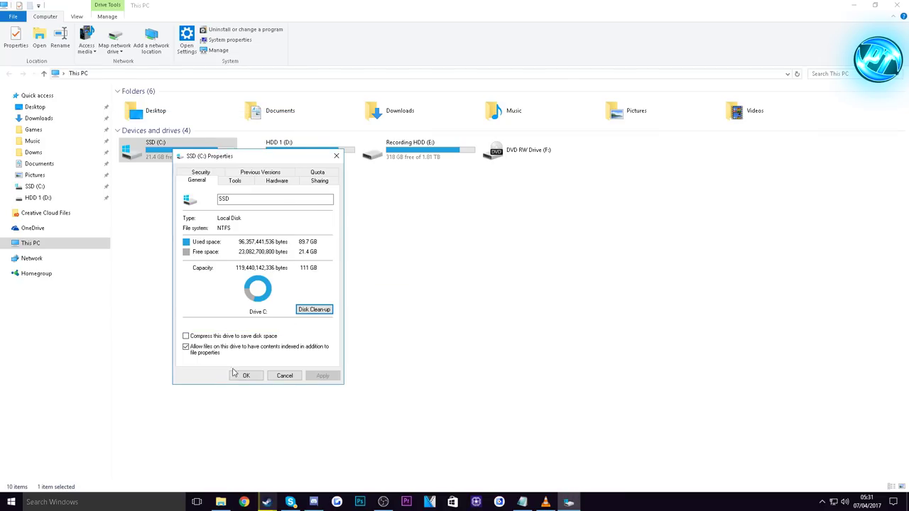
click(242, 376)
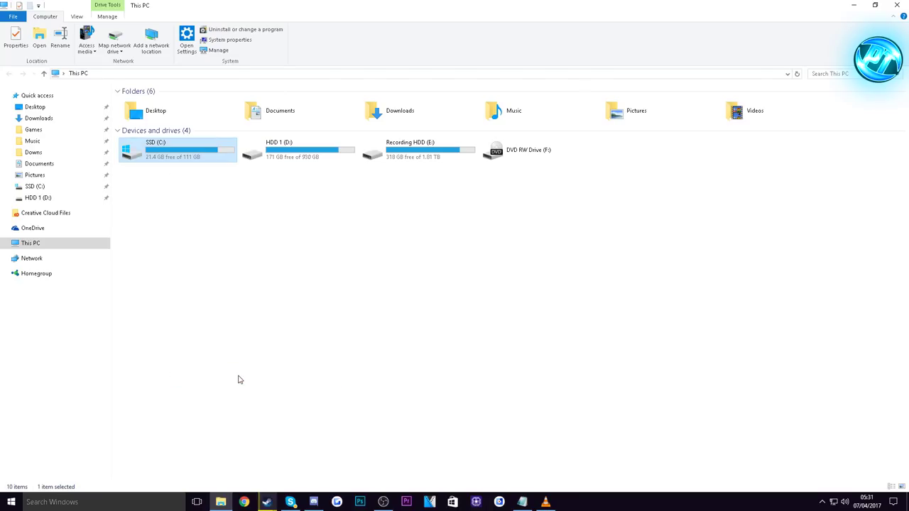
Step: Open the properties of the HDD 1 (D:) drive and run Disk Clean-up on it with the default file selection
right_click(309, 151)
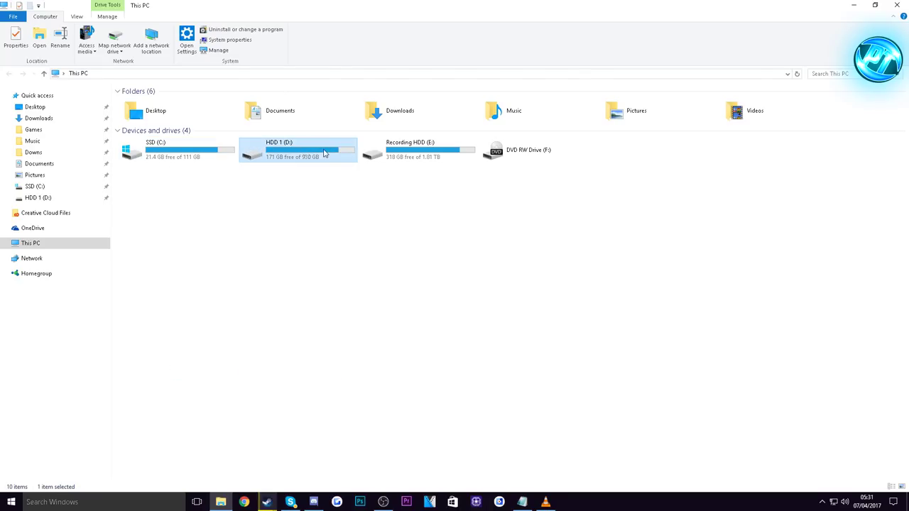
click(353, 360)
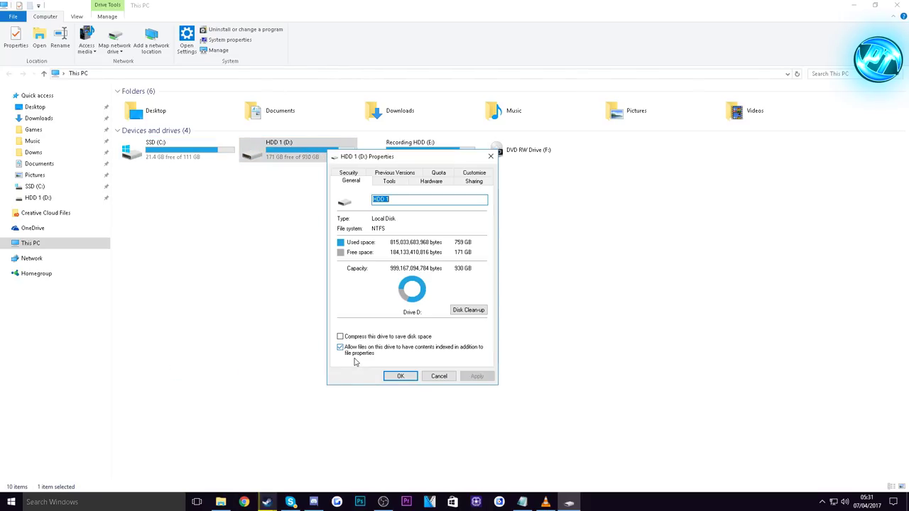
click(468, 309)
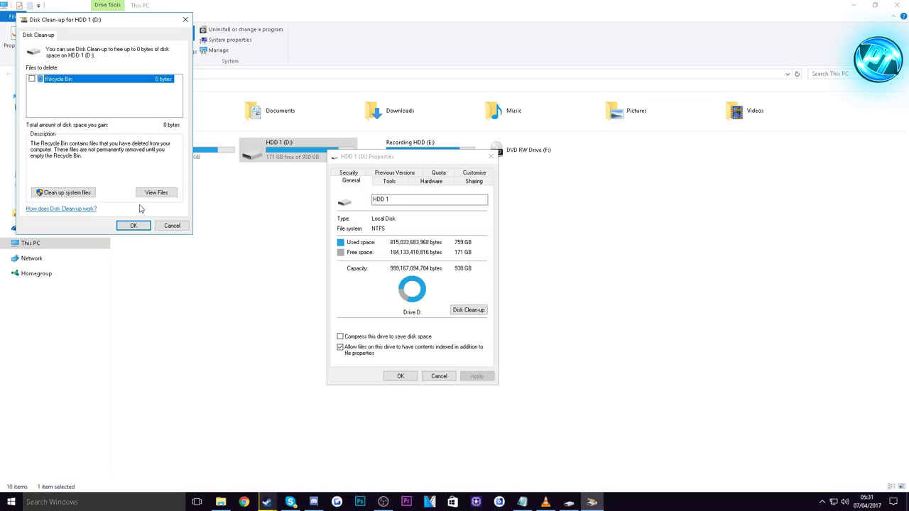
click(142, 226)
Step: Scan the HDD 1 (D:) drive for file system errors and close the scan report
click(390, 183)
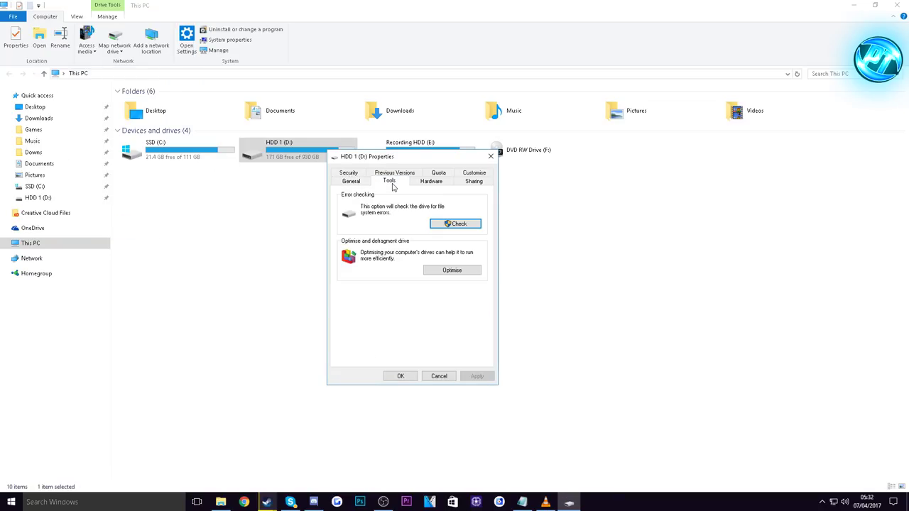
click(458, 225)
click(455, 239)
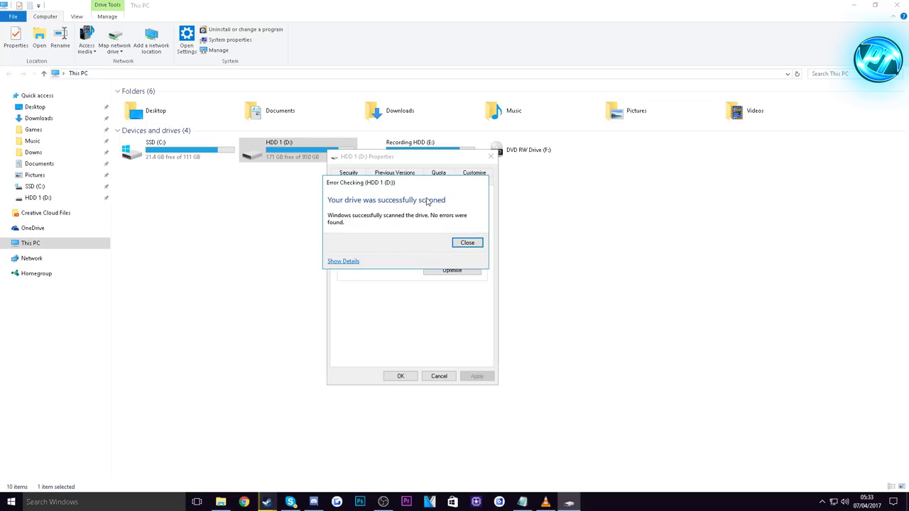
click(468, 243)
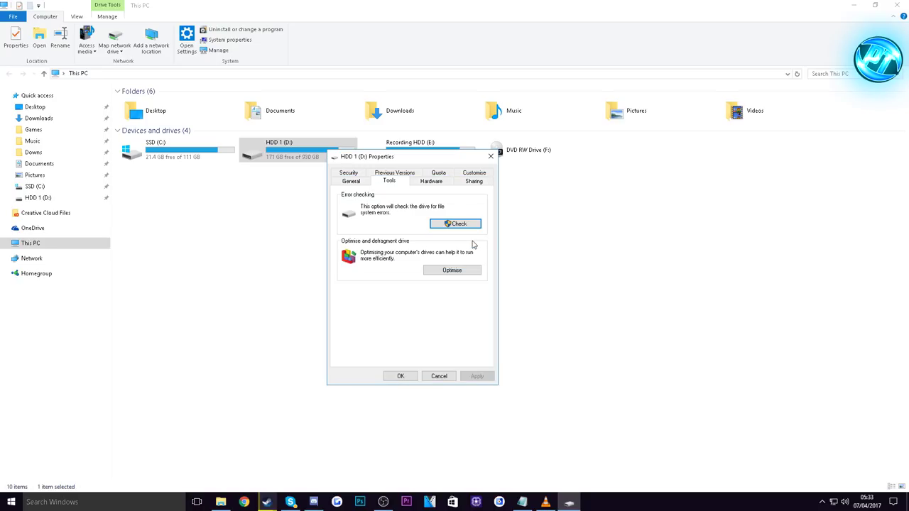
Step: Open the drive optimisation tool and analyse the HDD 1 (D:) and Recording HDD (E:) drives for fragmentation
click(452, 272)
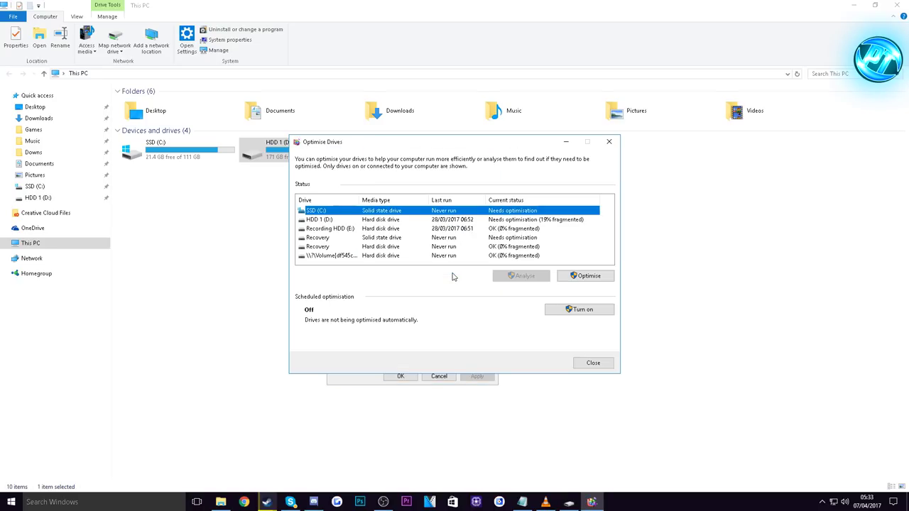
click(347, 223)
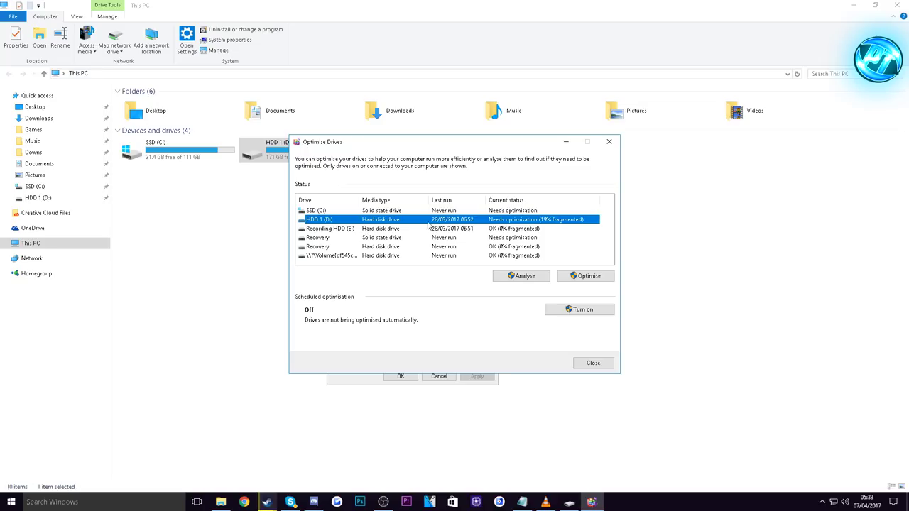
click(524, 277)
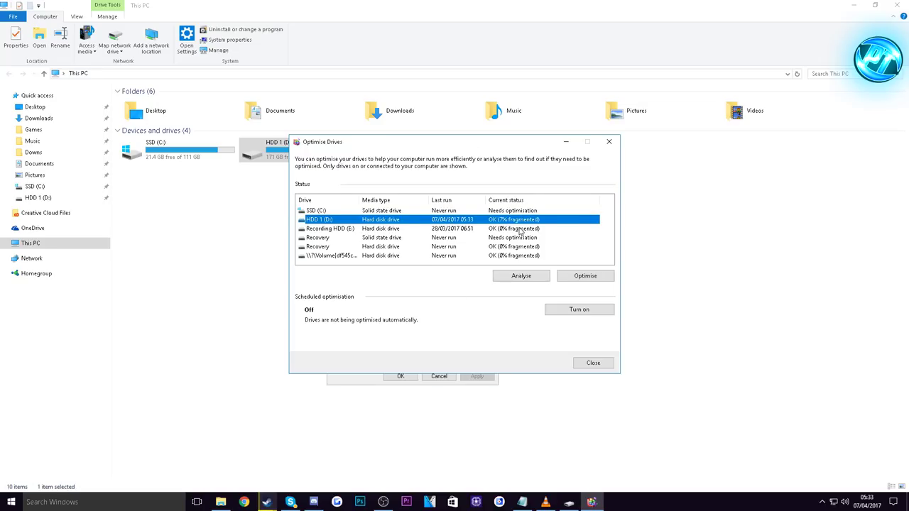
click(522, 229)
click(520, 276)
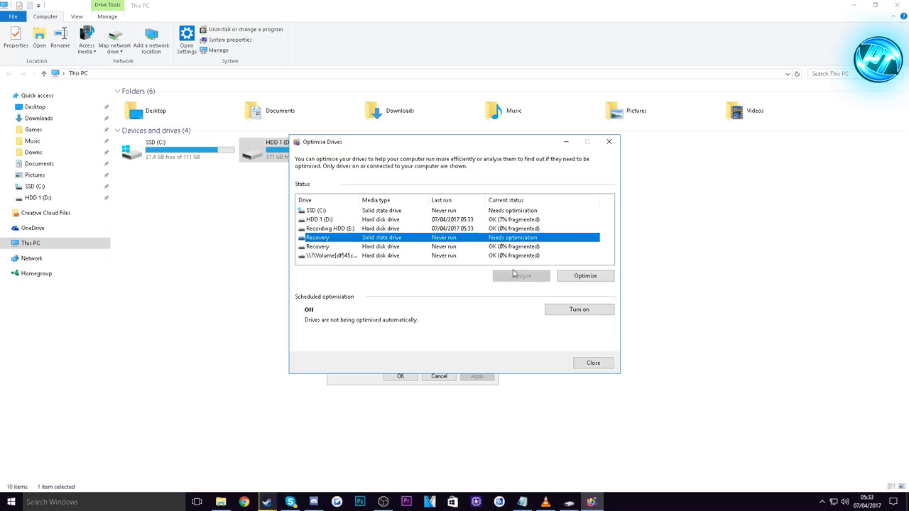
Step: Optimise the HDD 1 (D:) drive and close the drive optimisation tool
click(511, 211)
click(506, 220)
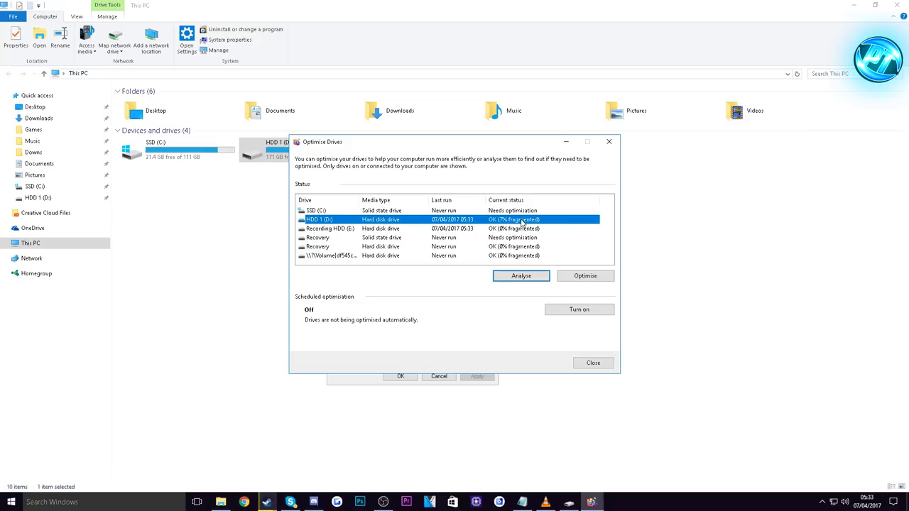
click(568, 278)
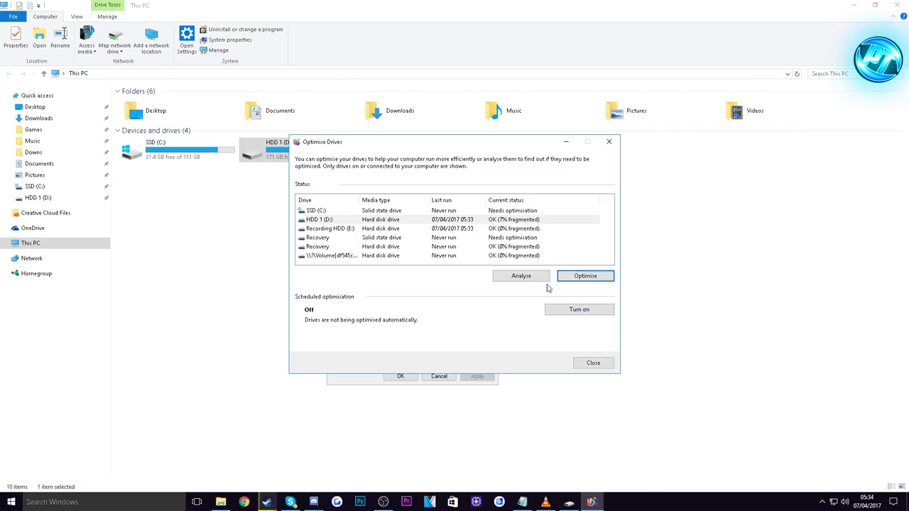
click(608, 141)
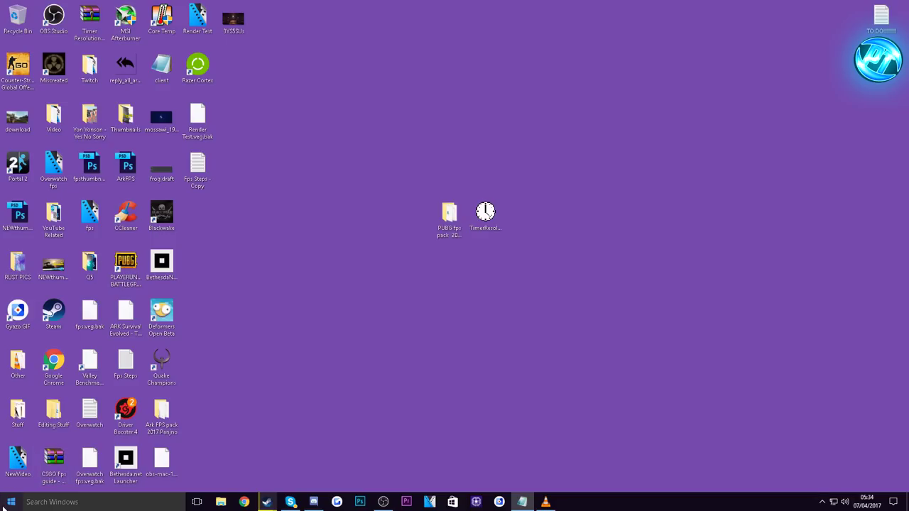
Step: Search Windows for "power option", open Edit power plan and bring up the High performance plan's advanced power settings
click(3, 507)
text(power)
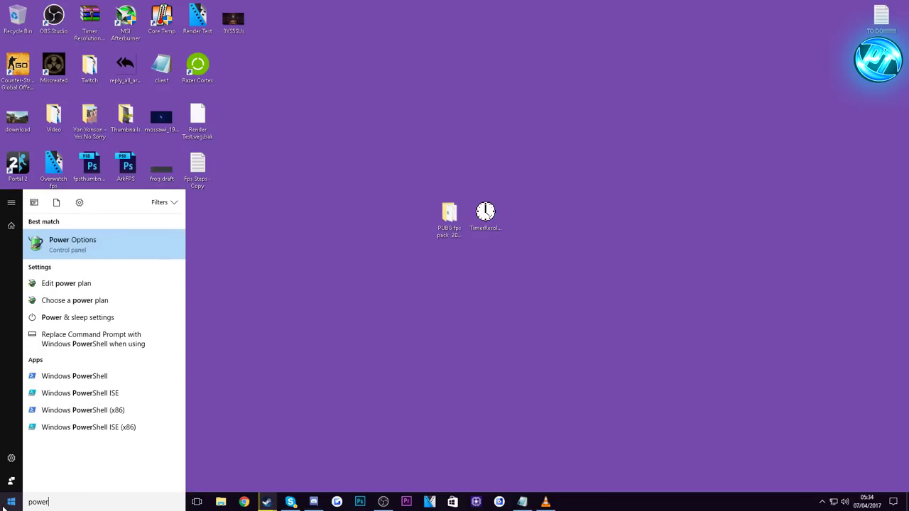
text( option)
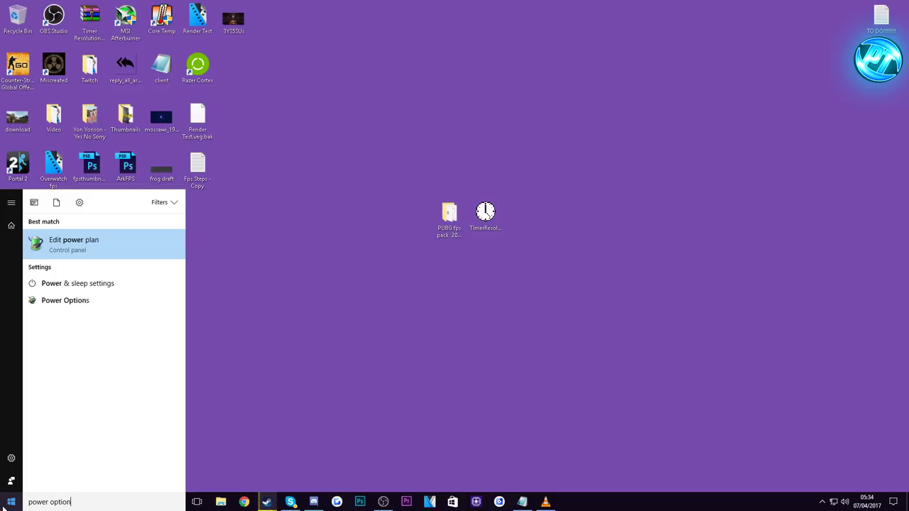
key(Return)
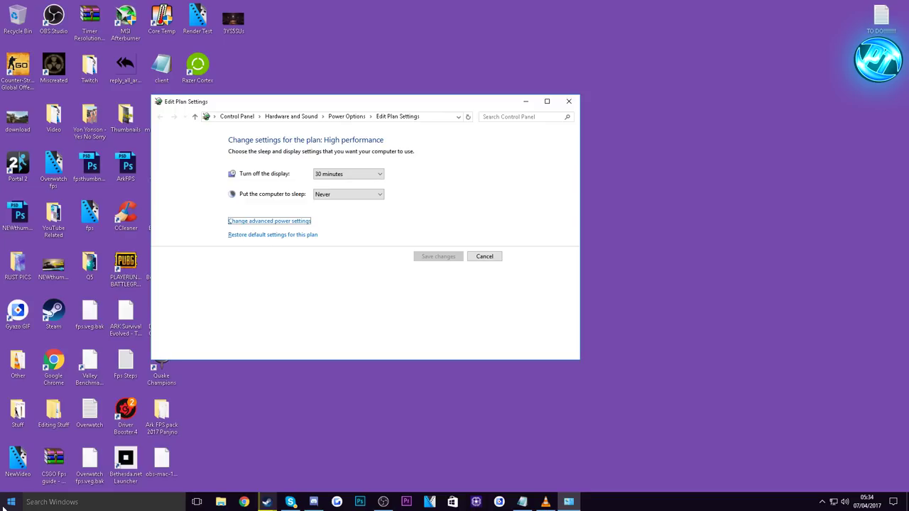
click(280, 226)
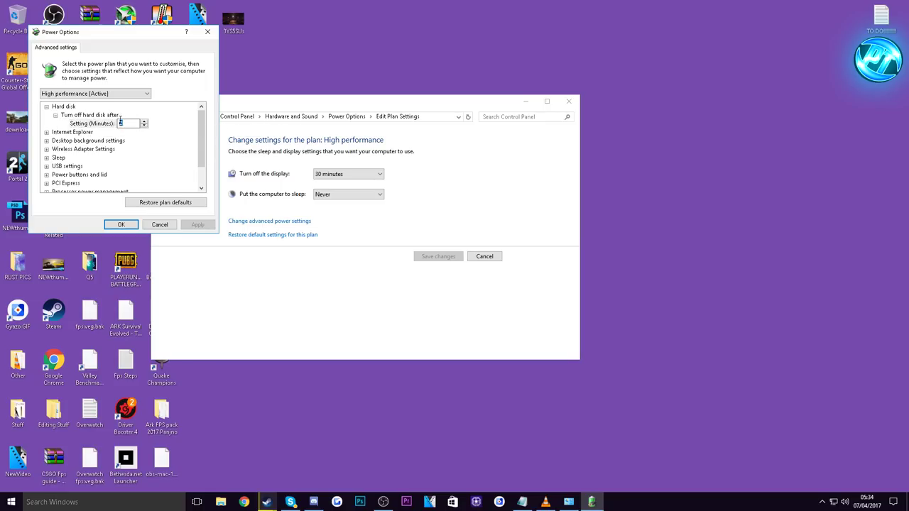
Step: Confirm Never for turning off the hard disk in the advanced power settings and close the plan settings
click(46, 106)
click(47, 106)
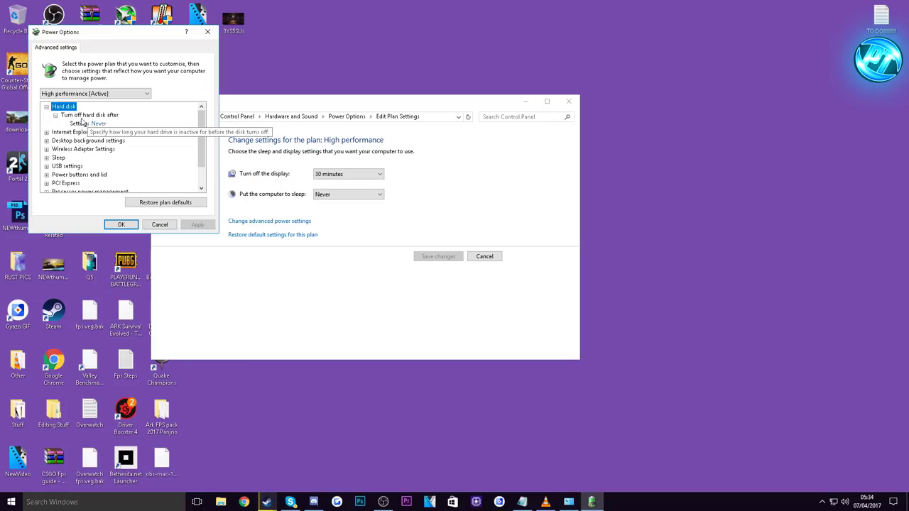
click(96, 123)
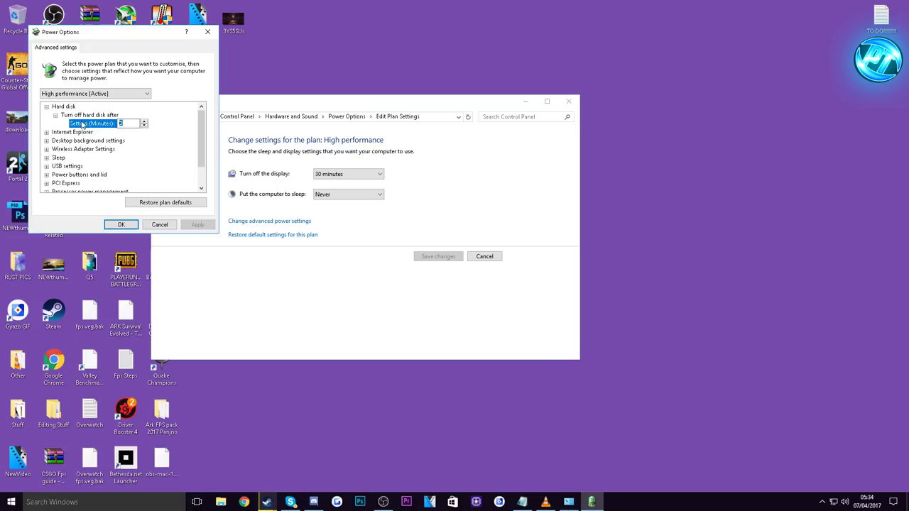
key(Return)
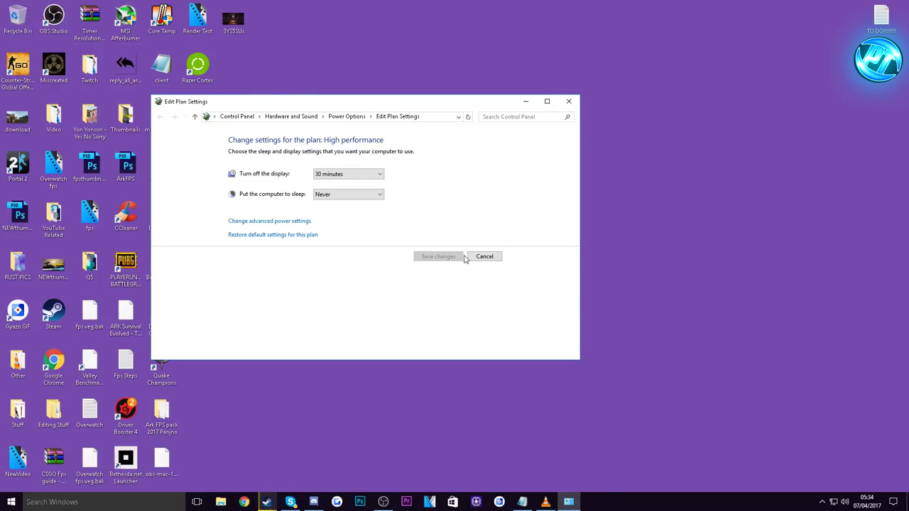
click(568, 101)
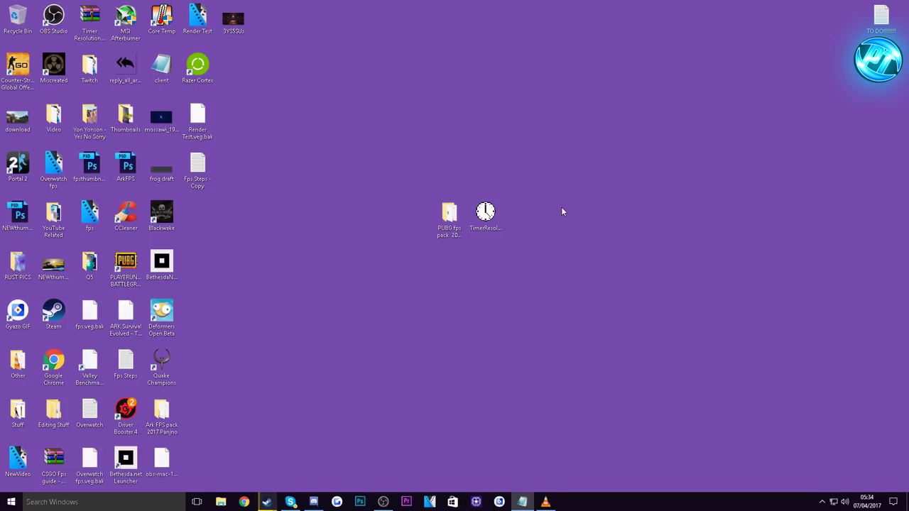
Step: Search Windows for "windows def" and open Windows Defender
click(6, 501)
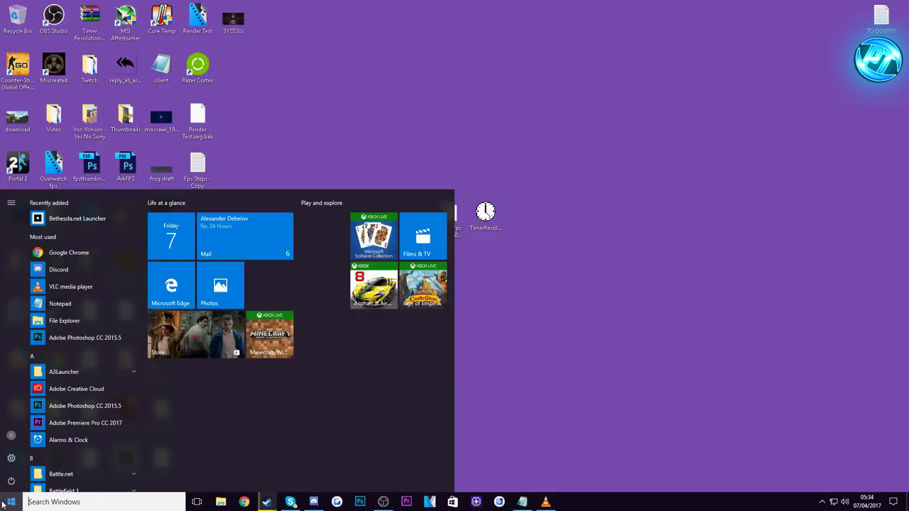
text(windwo)
key(BackSpace)
key(BackSpace)
text(ows)
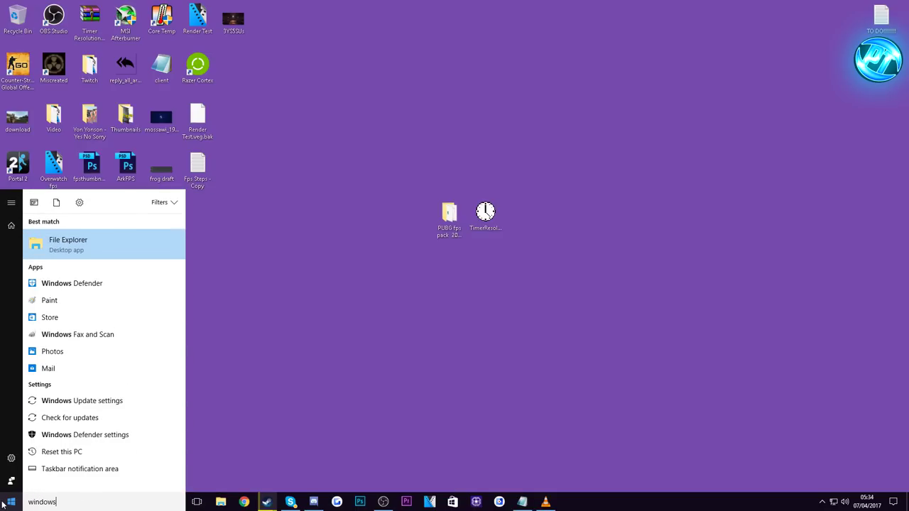
text( def)
key(Return)
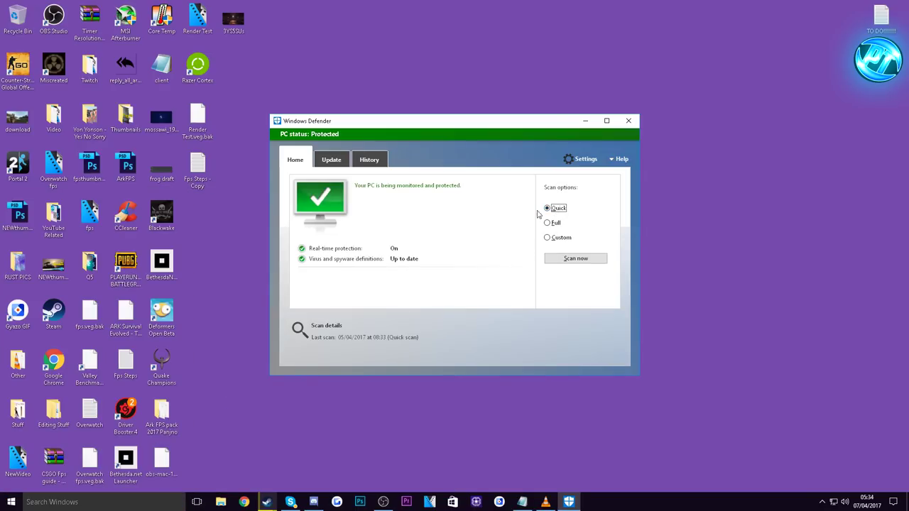
Step: Run a Quick scan in Windows Defender and close it once the scan is complete
click(577, 260)
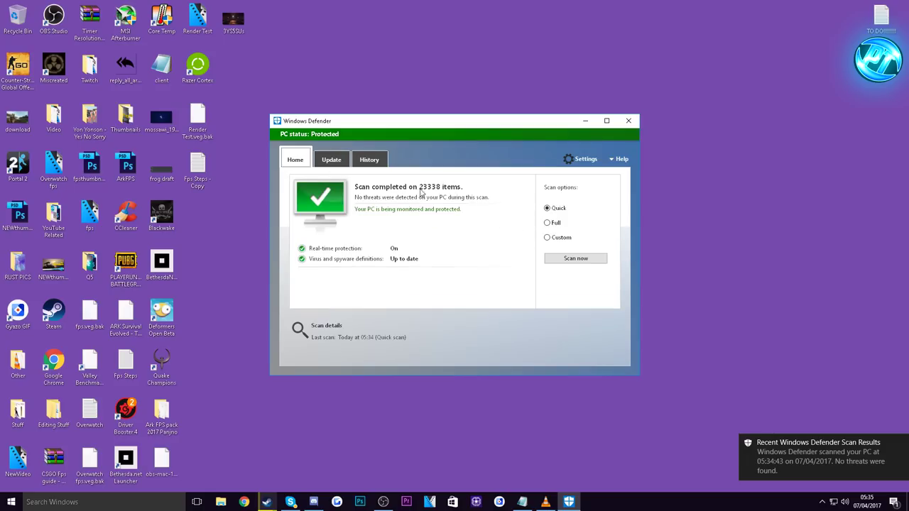
click(628, 122)
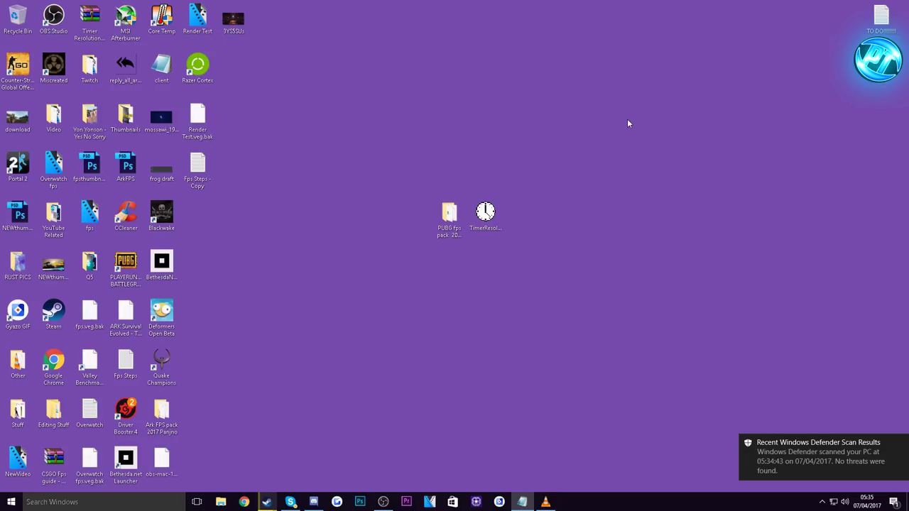
click(520, 239)
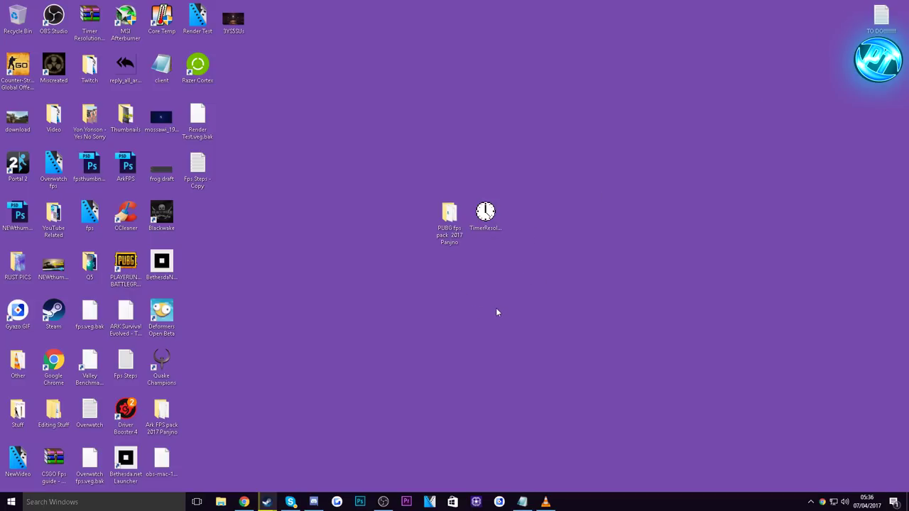
Step: Switch to Google Chrome and look over the AMD driver download page
click(244, 502)
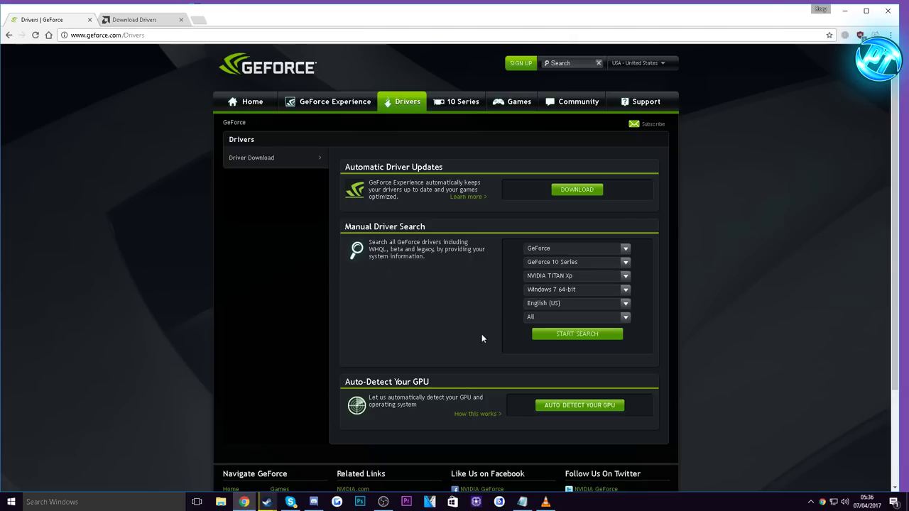
click(136, 21)
scroll(298, 275, down, 3)
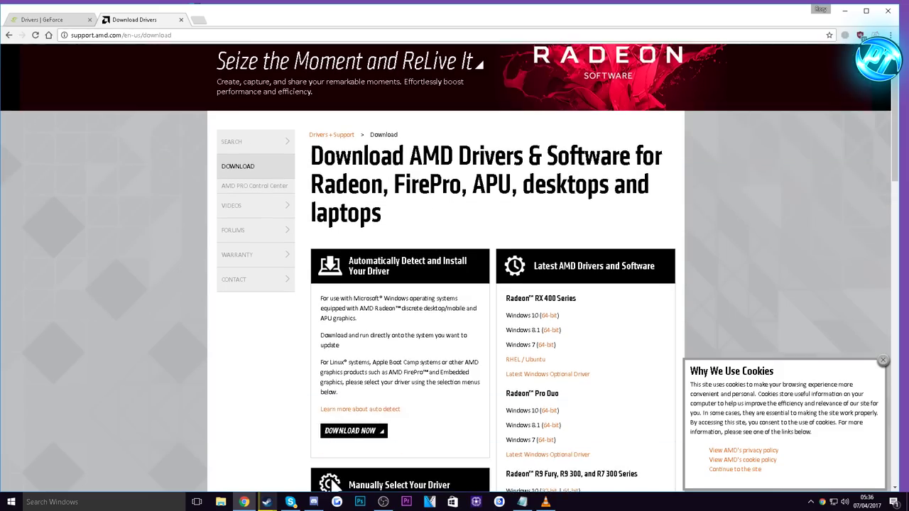
scroll(448, 387, up, 3)
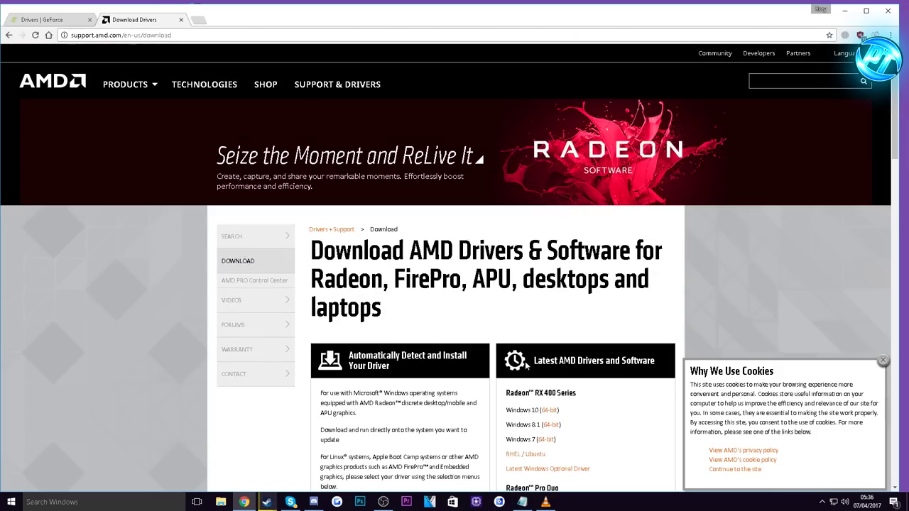
Step: Search GeForce drivers on the GeForce site for the GeForce 900 Series, GeForce GTX 970, Windows 10 64-bit
click(63, 16)
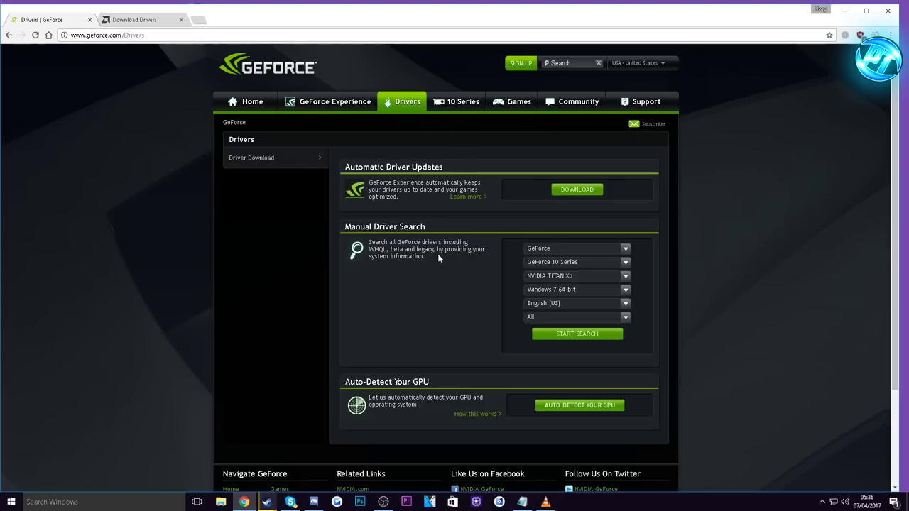
click(570, 264)
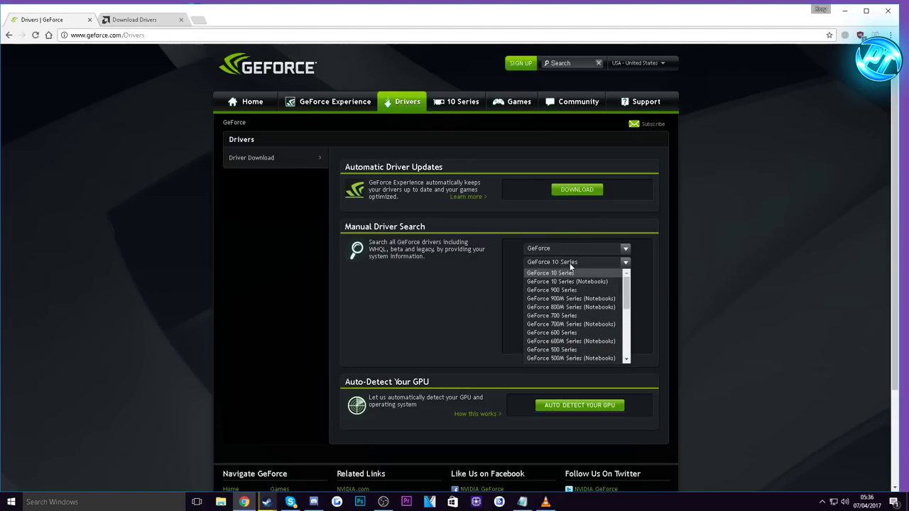
click(551, 284)
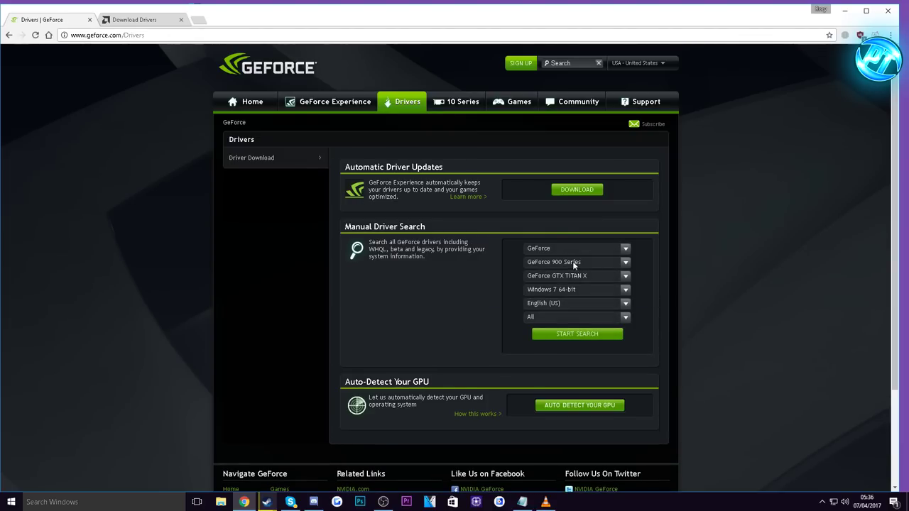
click(573, 281)
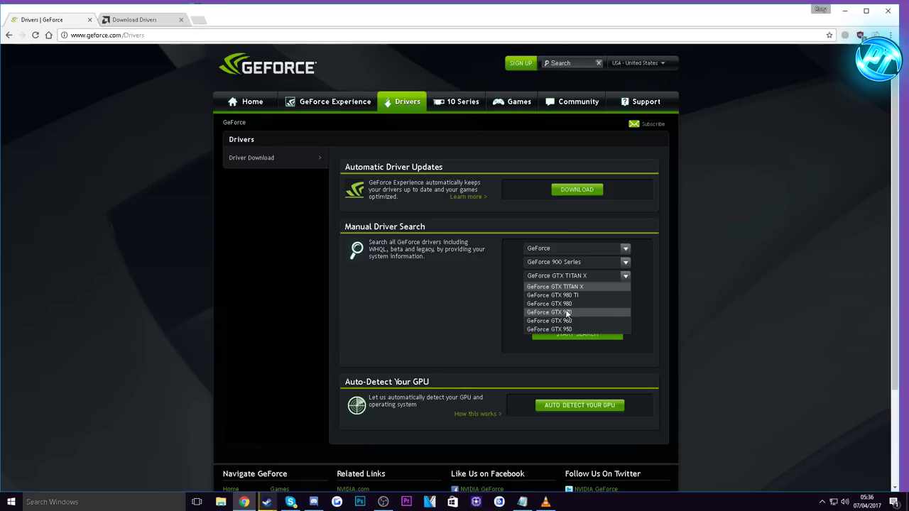
click(569, 311)
click(577, 289)
scroll(559, 316, up, 2)
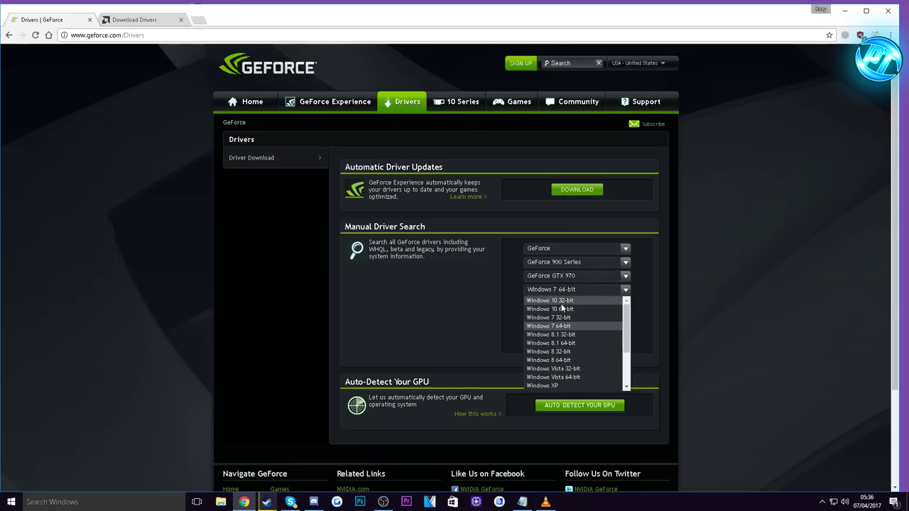
click(564, 309)
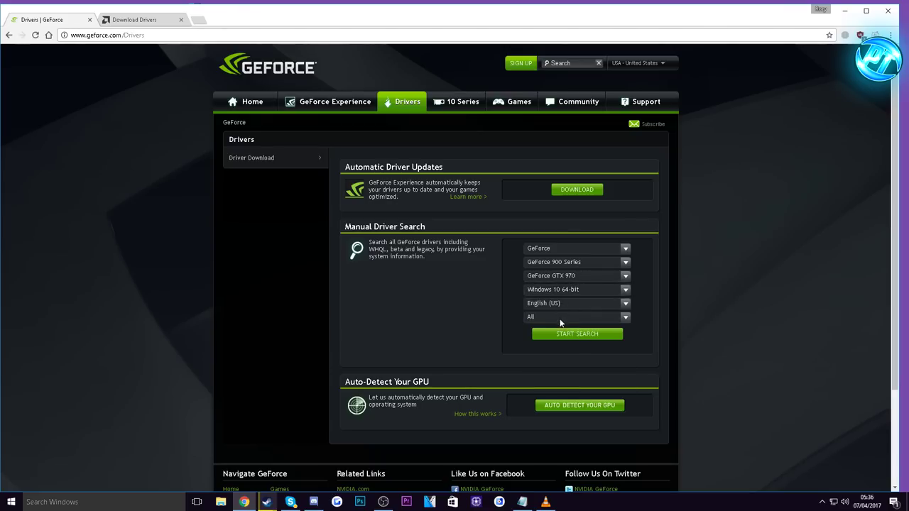
click(585, 335)
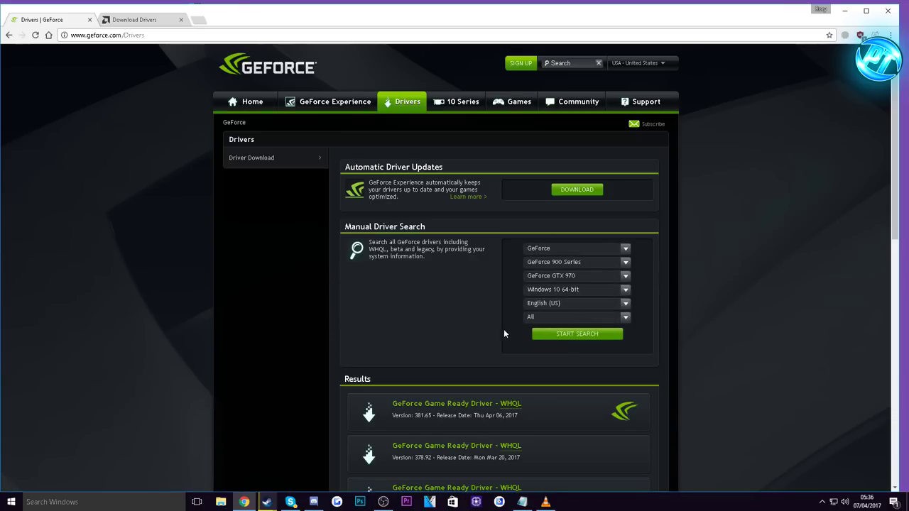
Step: Open the GeForce Game Ready Driver 381.65 WHQL from the results, accept the licence and download it
scroll(508, 332, down, 1)
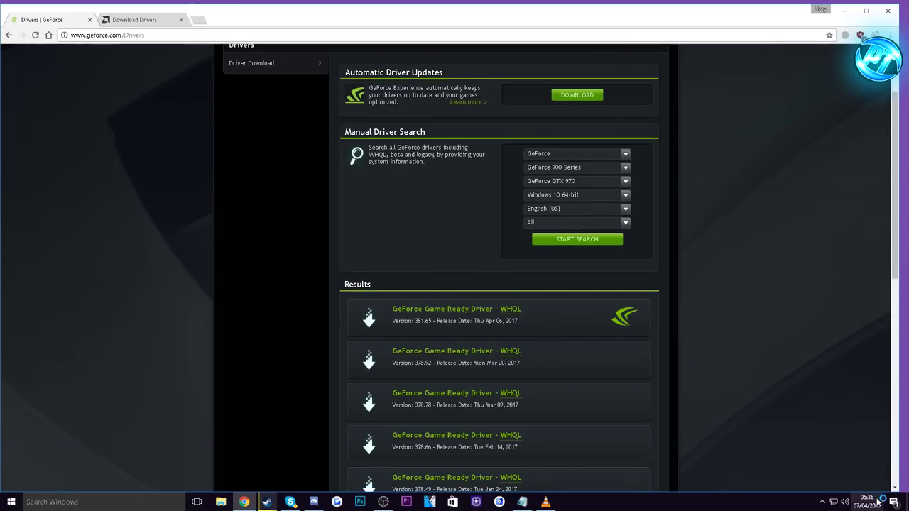
click(544, 323)
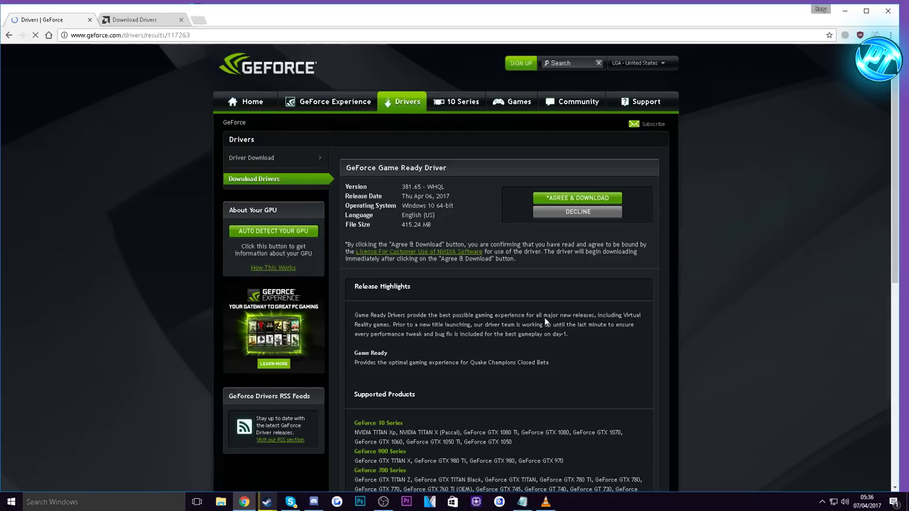
click(581, 198)
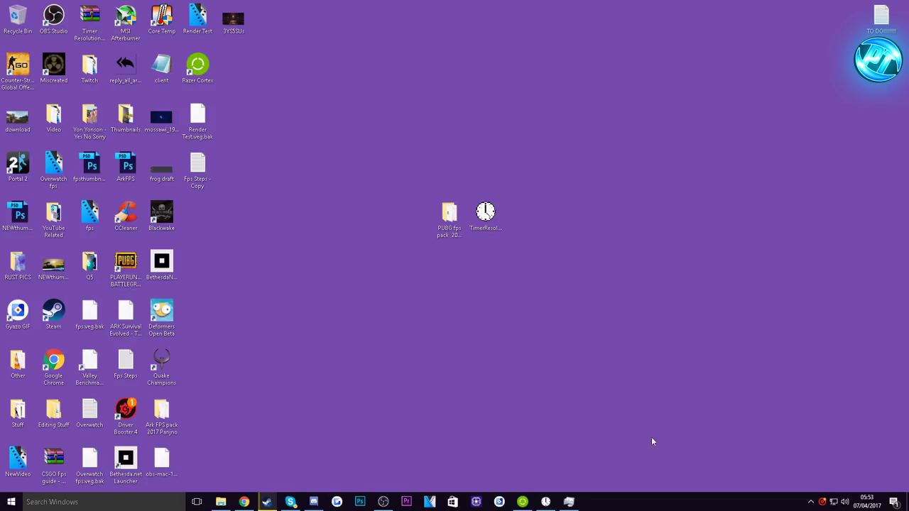
Step: Open NVIDIA Control Panel from the desktop and go from the image settings preview to the advanced 3D image settings
right_click(607, 402)
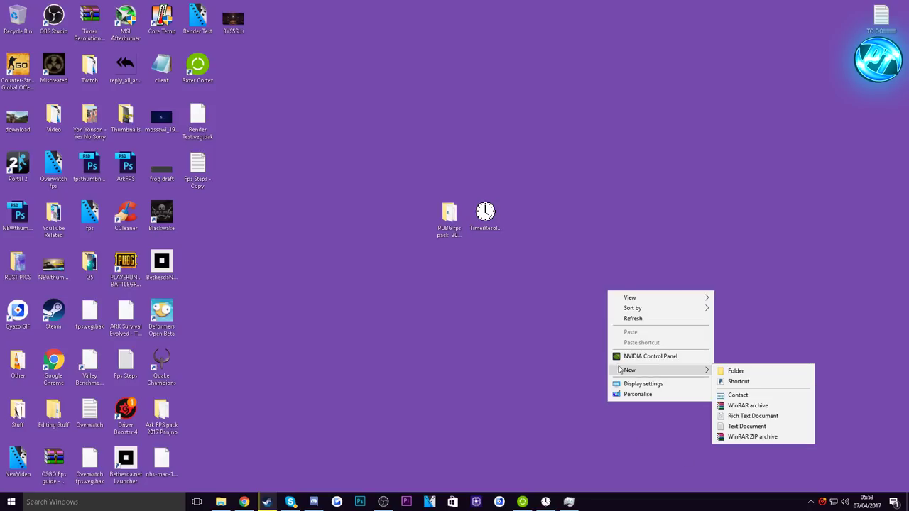
click(645, 356)
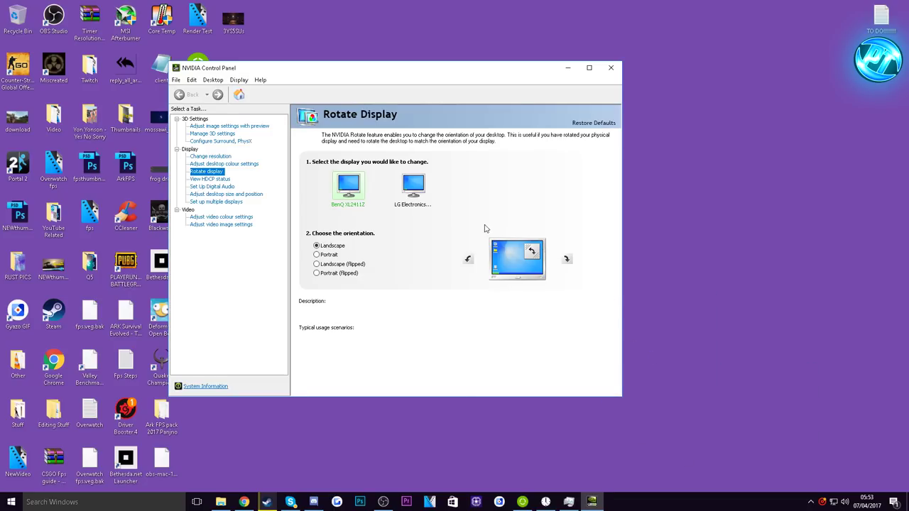
click(220, 126)
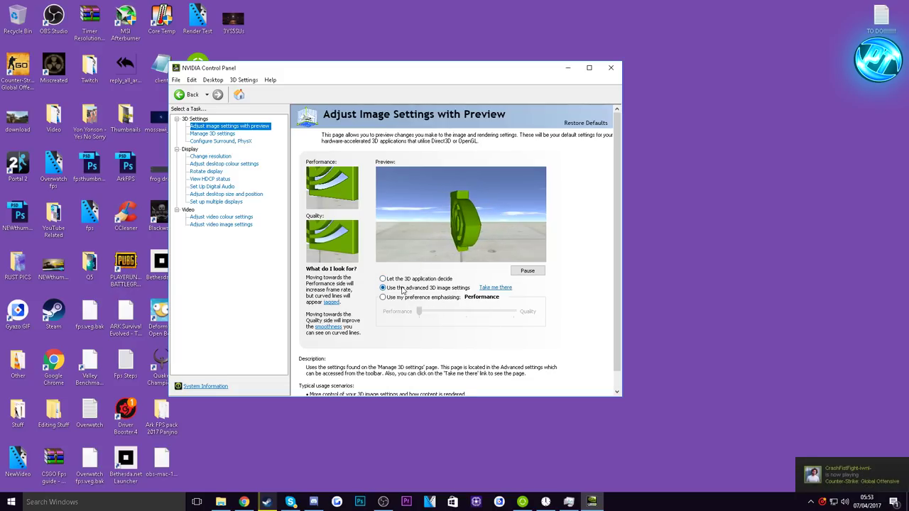
click(494, 288)
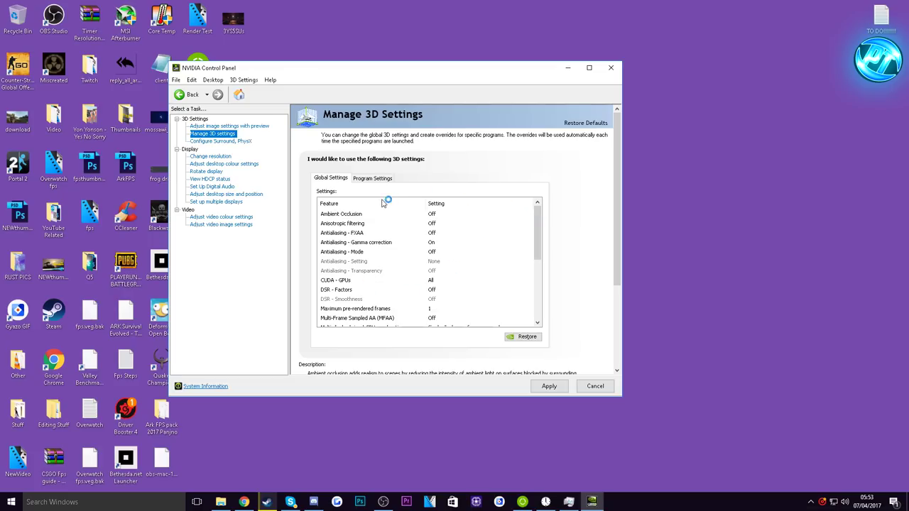
Step: Set Ambient Occlusion to Off and Multi-display/mixed-GPU acceleration to Single display performance mode in the global 3D settings
click(433, 215)
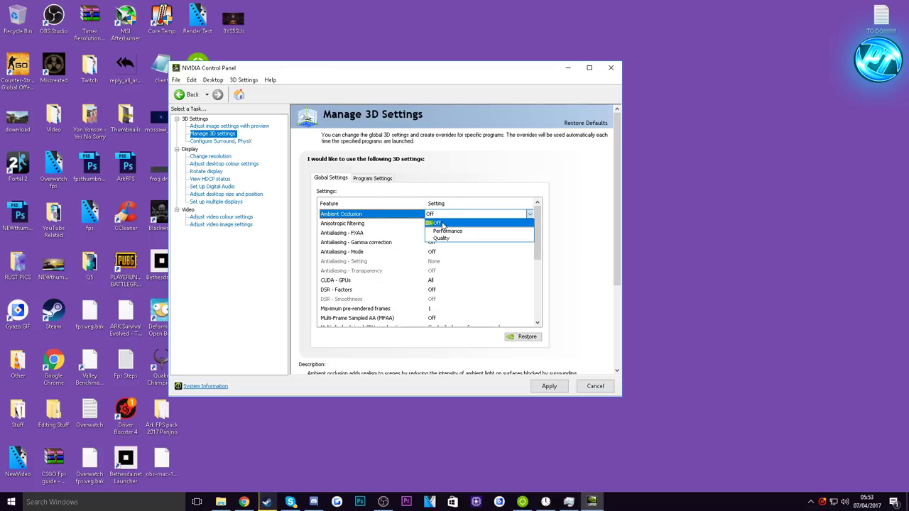
click(442, 224)
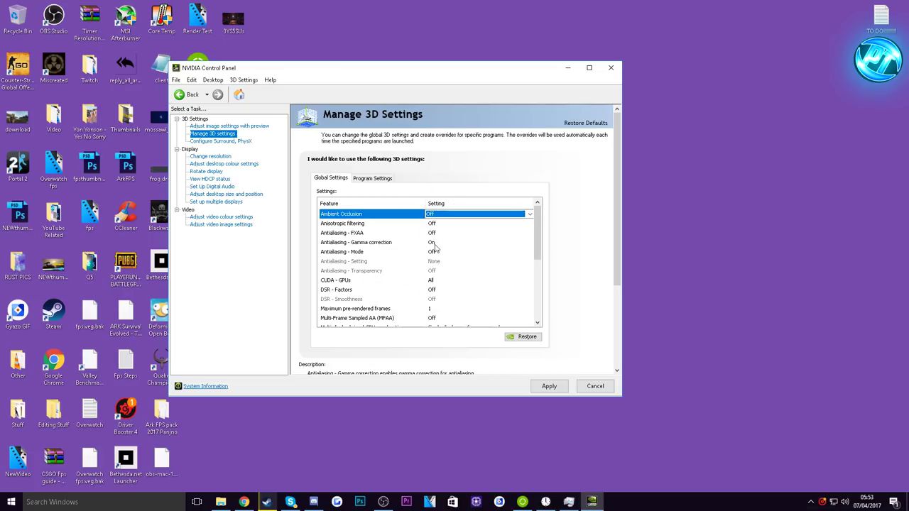
scroll(444, 249, down, 3)
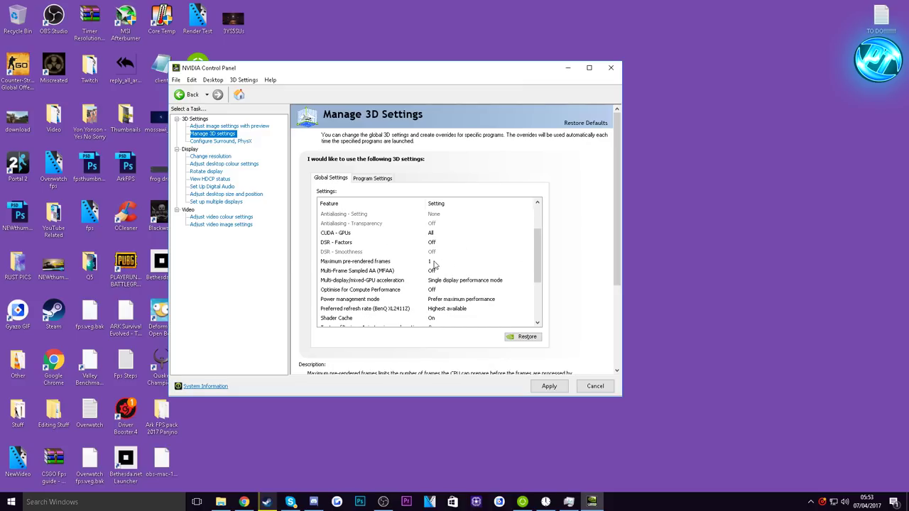
click(455, 283)
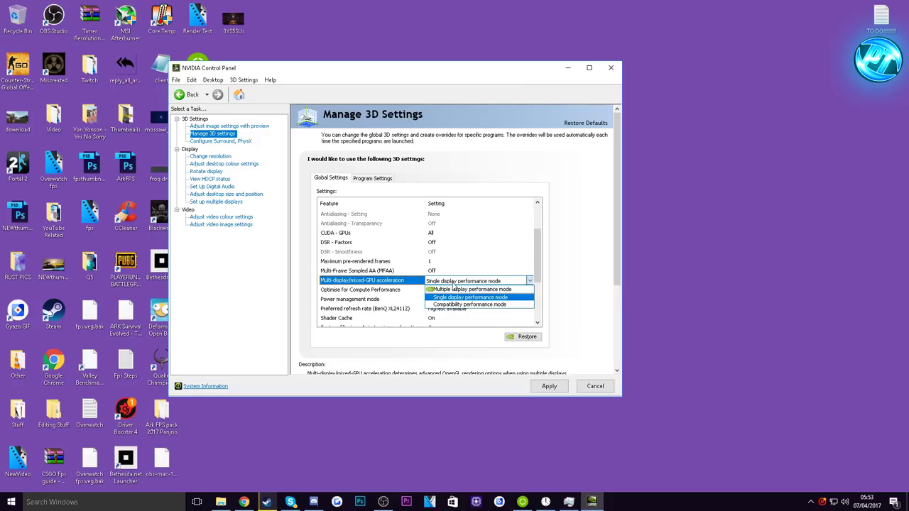
click(447, 298)
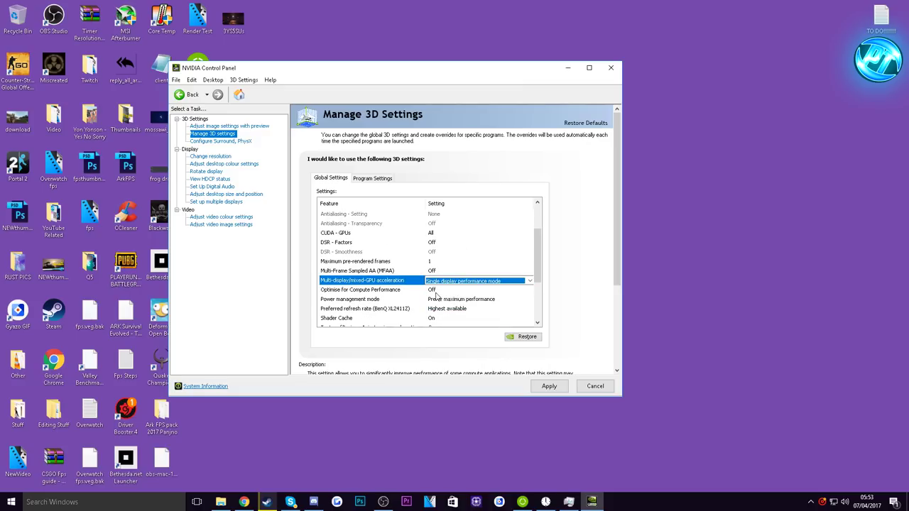
Step: Set Optimise for Compute Performance to Off and Power management mode to Prefer maximum performance
click(433, 291)
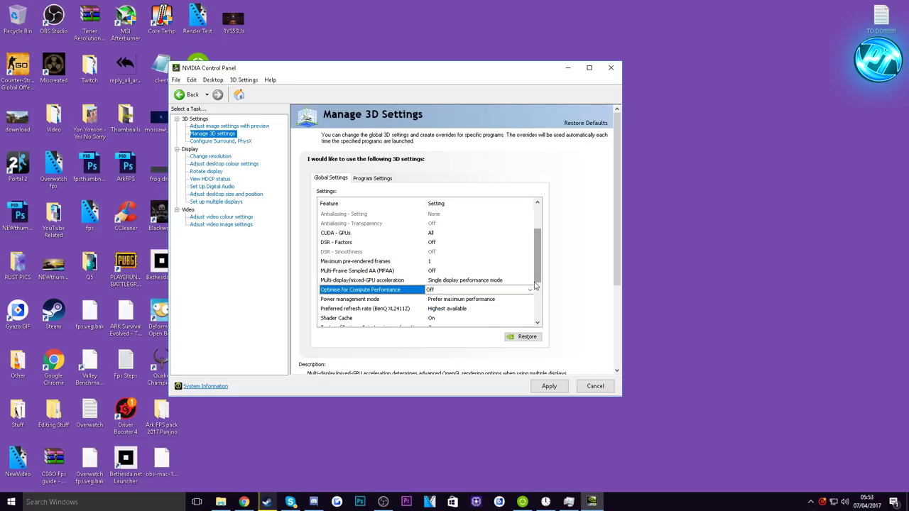
scroll(483, 284, down, 2)
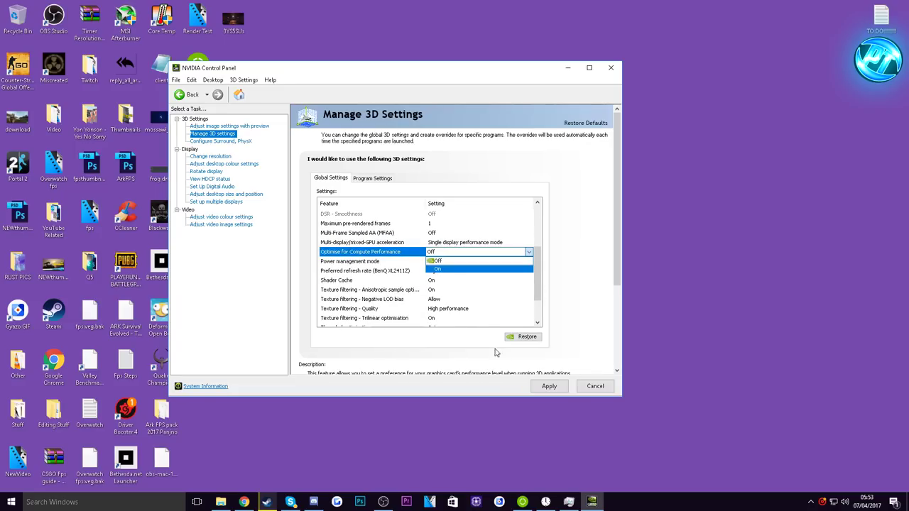
click(434, 261)
scroll(436, 283, down, 1)
scroll(437, 284, up, 1)
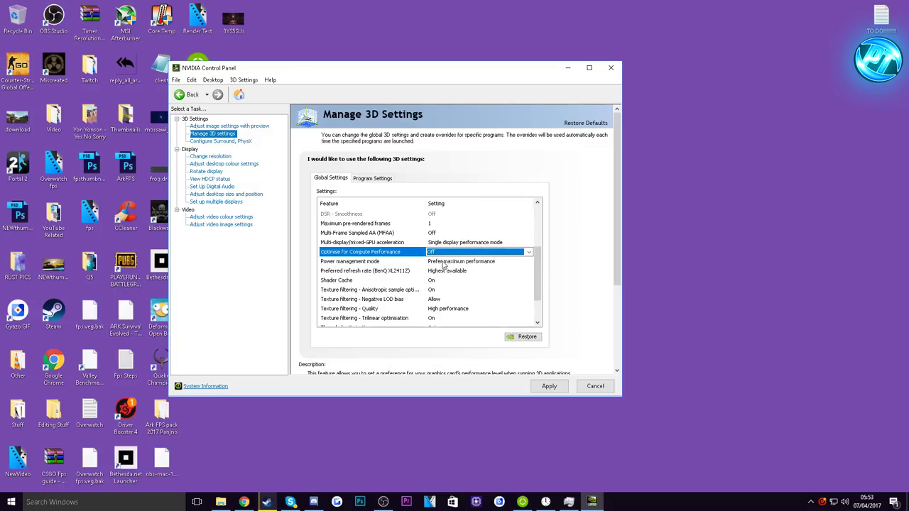
click(442, 262)
click(460, 286)
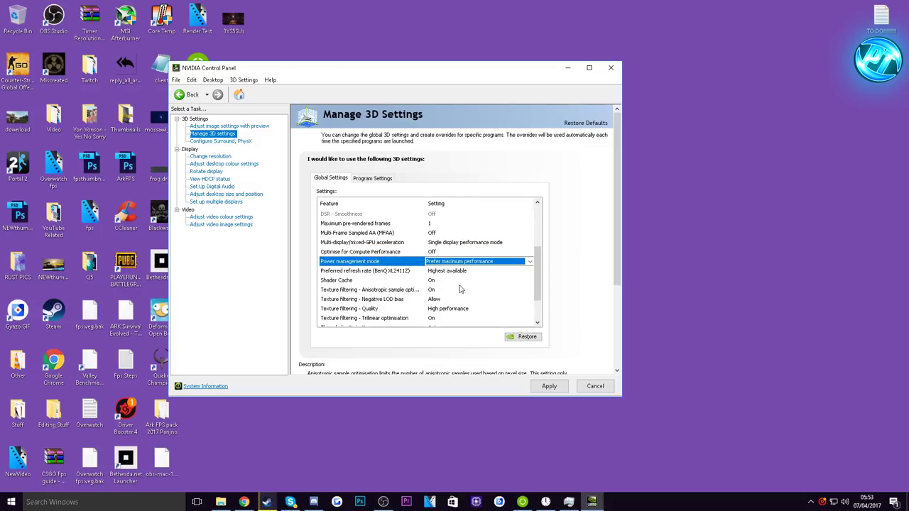
Step: Check the remaining global 3D settings, apply the changes and look over the settings list again
scroll(457, 286, down, 2)
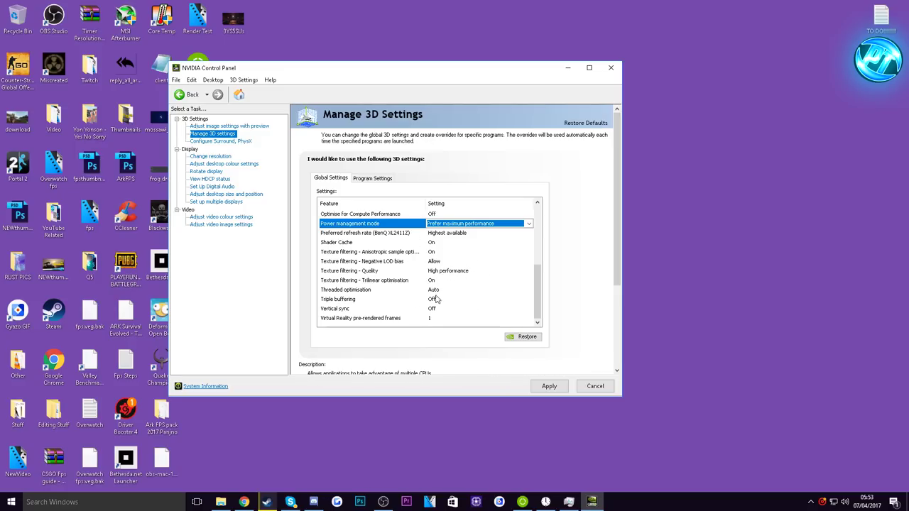
click(549, 388)
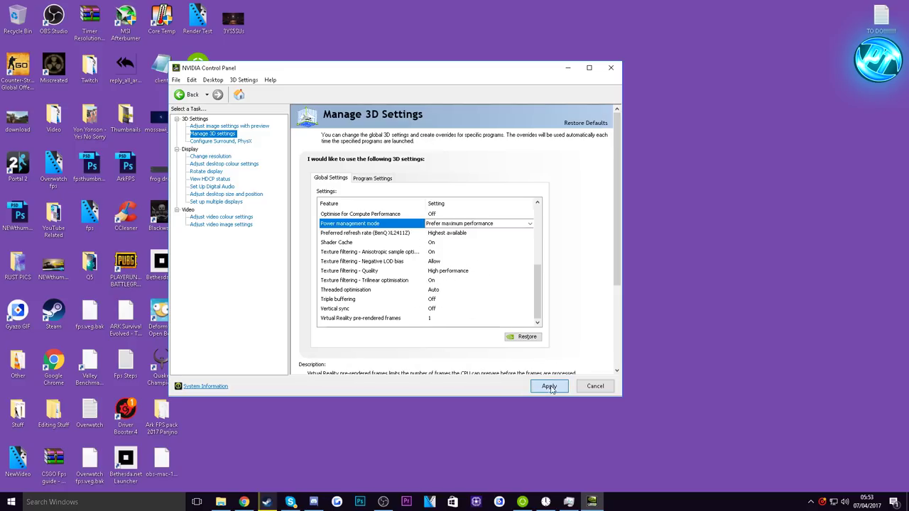
scroll(402, 253, up, 2)
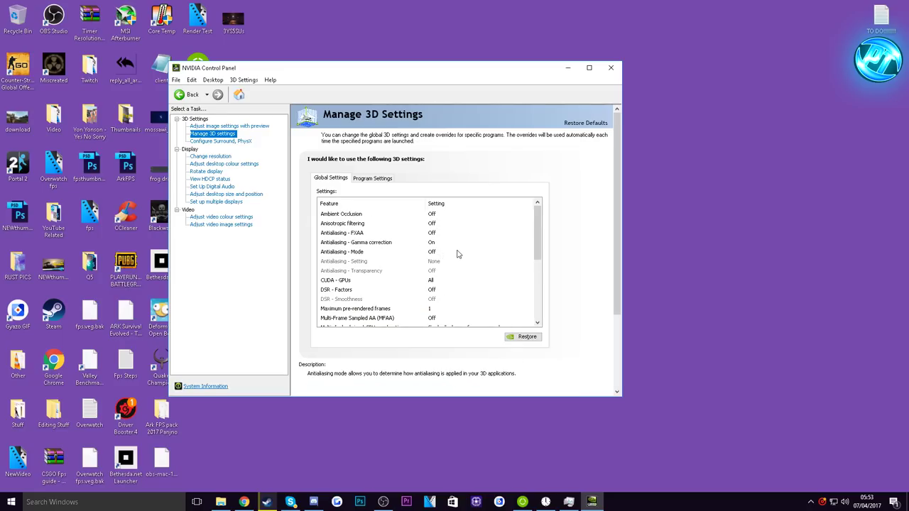
scroll(457, 254, down, 1)
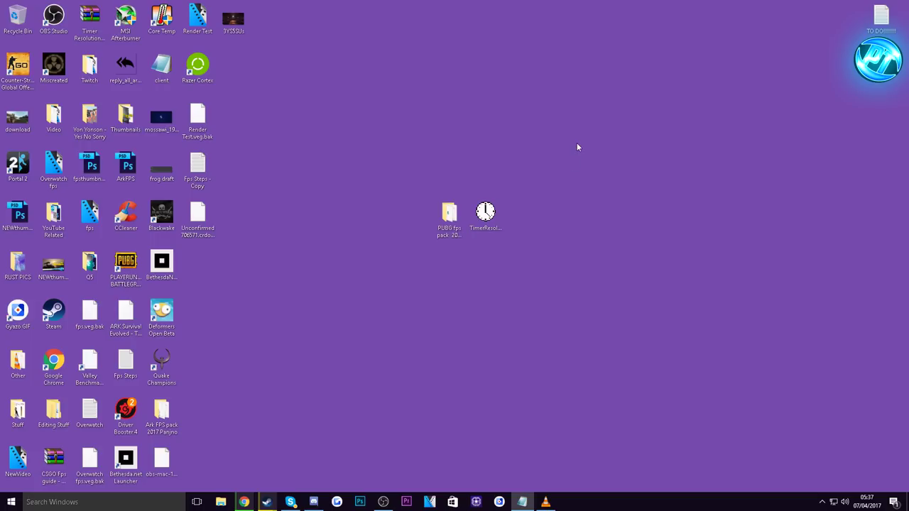
Step: Open the PUBG fps pack 2017 folder, try to launch the Driver Booster 4 shortcut and select driver_booster_setup
click(575, 144)
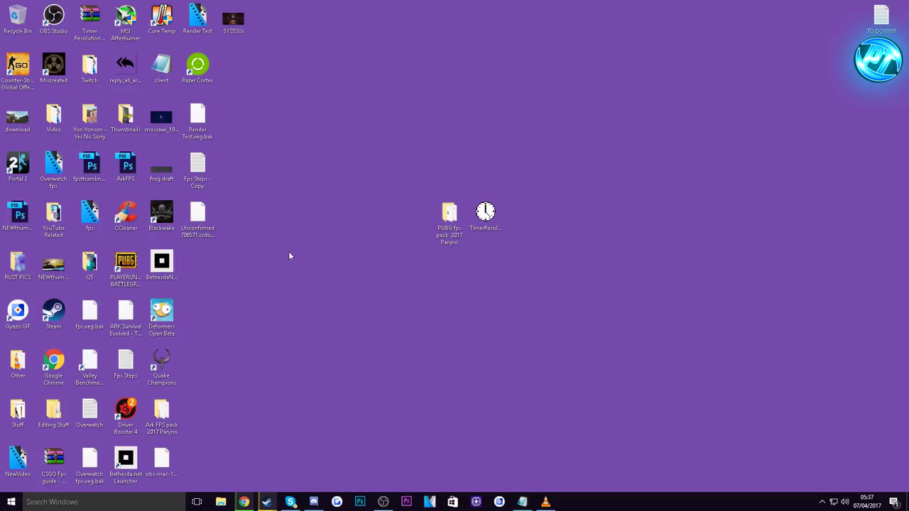
double_click(448, 217)
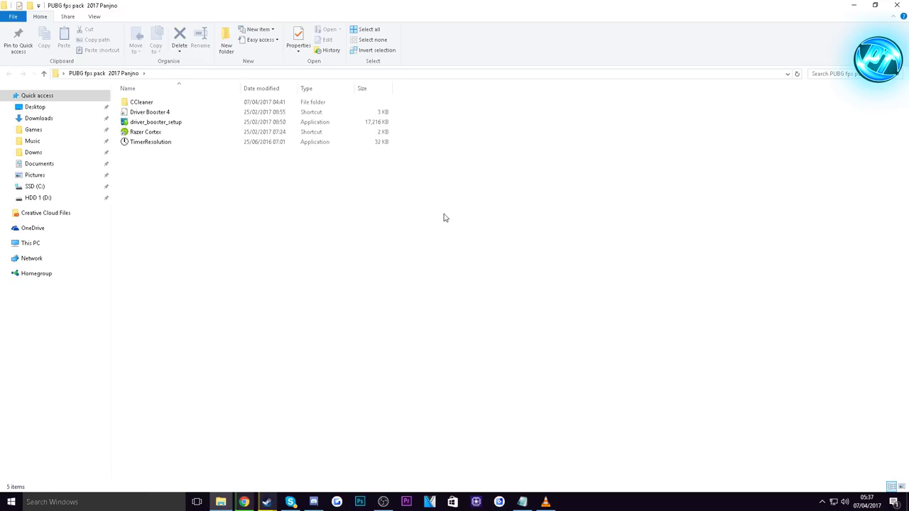
double_click(177, 113)
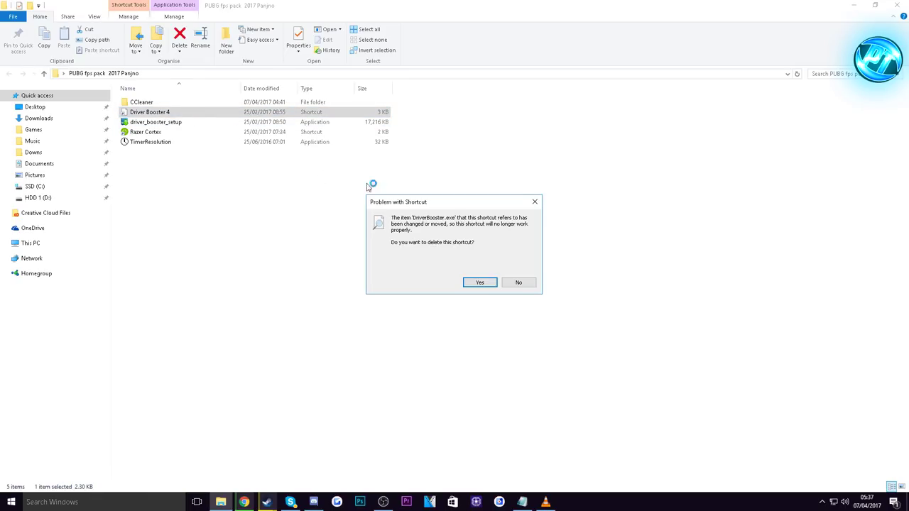
click(535, 202)
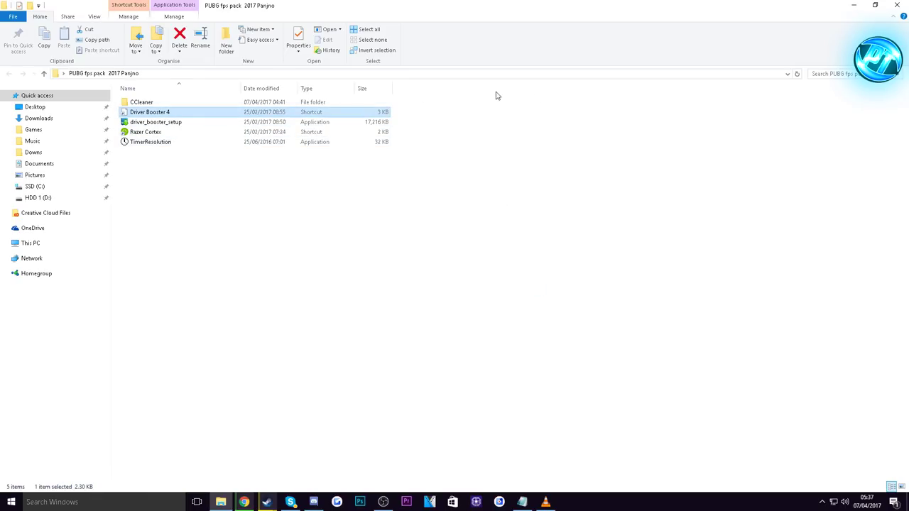
click(173, 123)
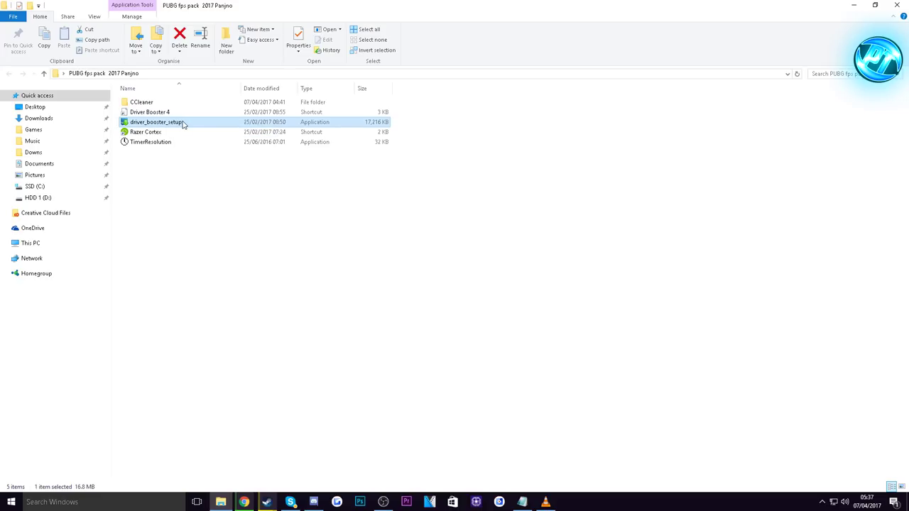
Step: Search Windows for "driver", launch Driver Booster 4 and minimise the PUBG fps pack folder window
click(11, 502)
text(d)
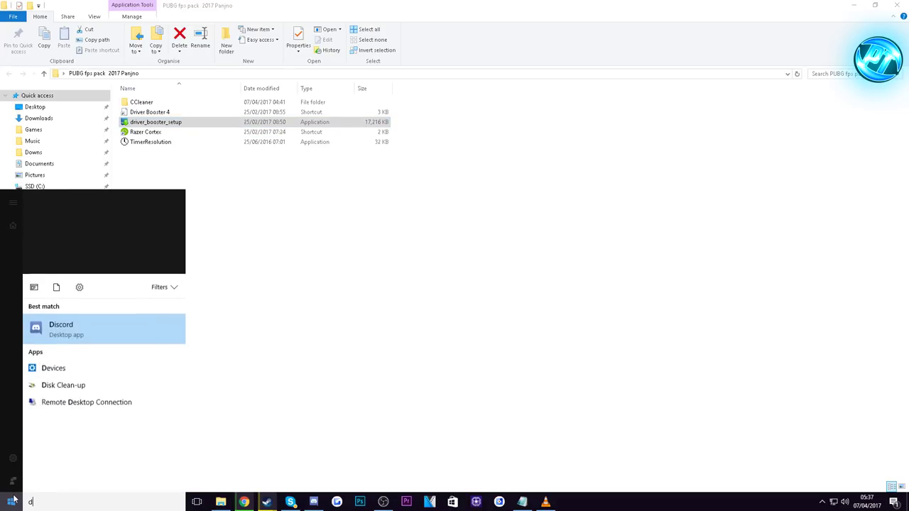
text(river)
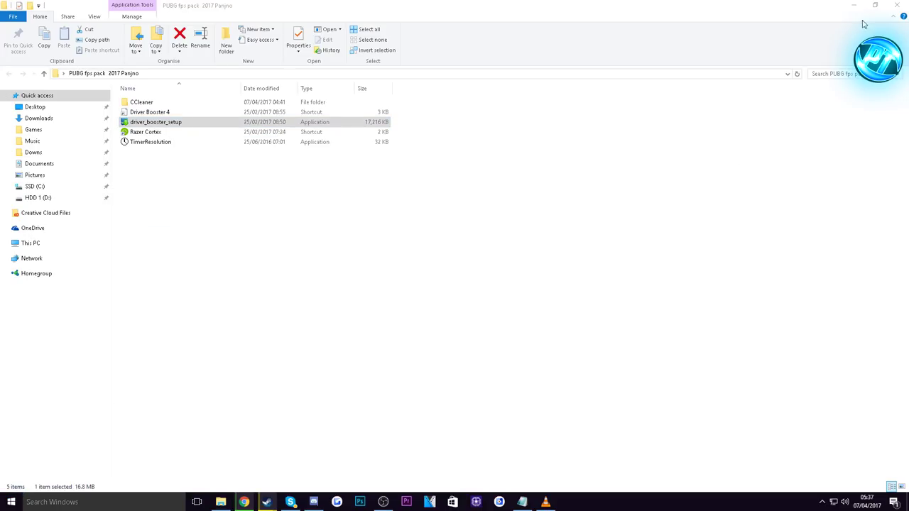
click(855, 10)
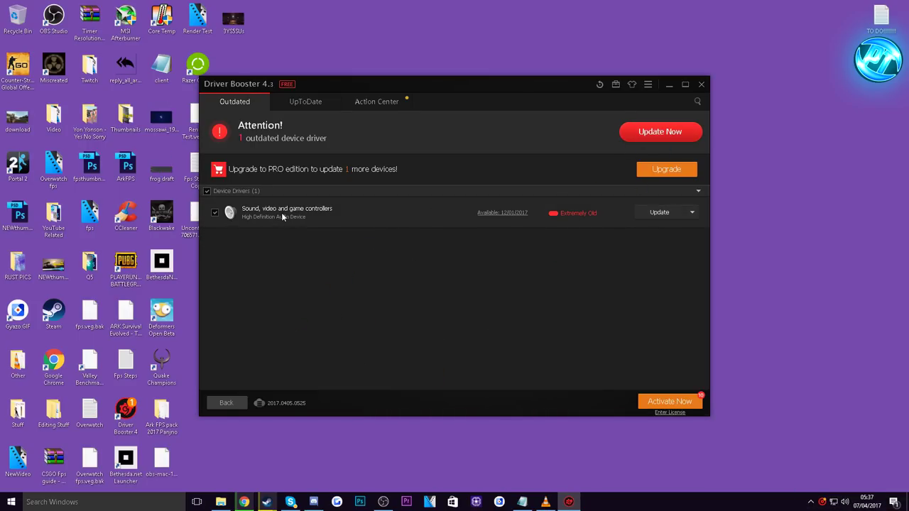
Step: Start updating the outdated sound device driver in Driver Booster, accept the installation notices and cancel the update
click(652, 133)
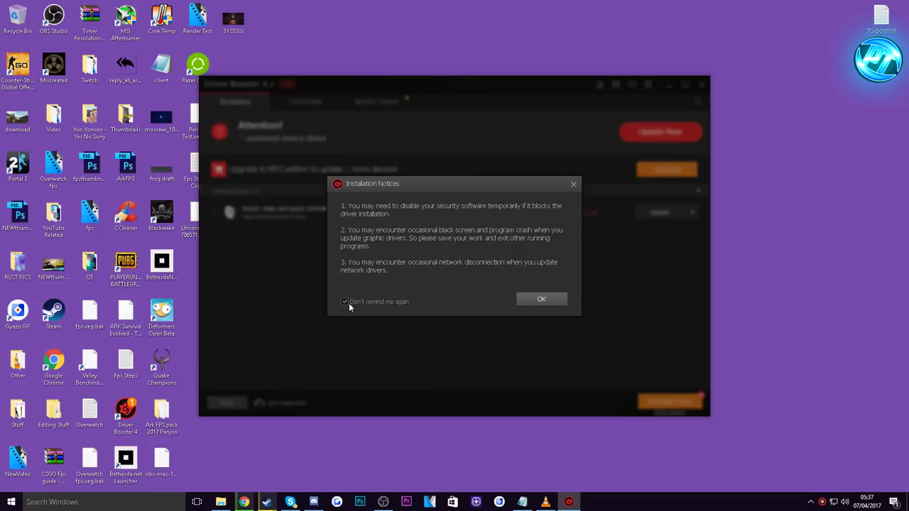
click(541, 301)
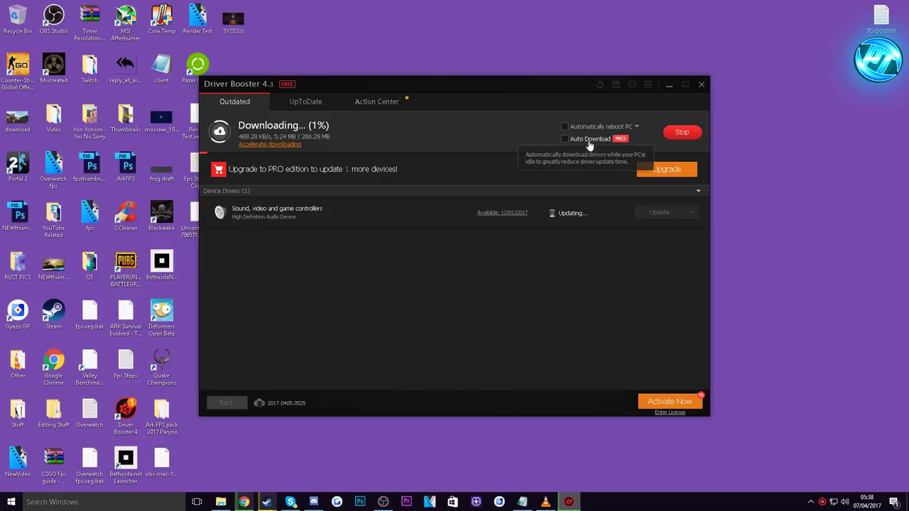
click(682, 132)
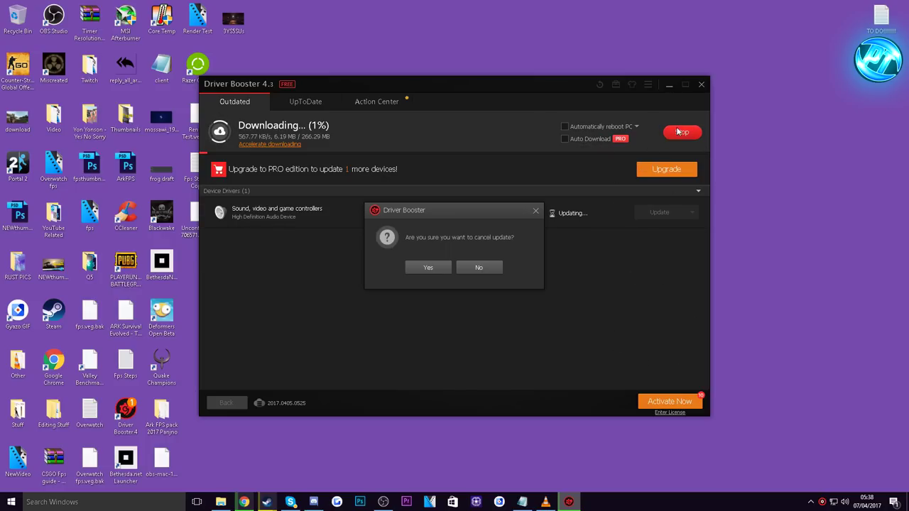
click(431, 267)
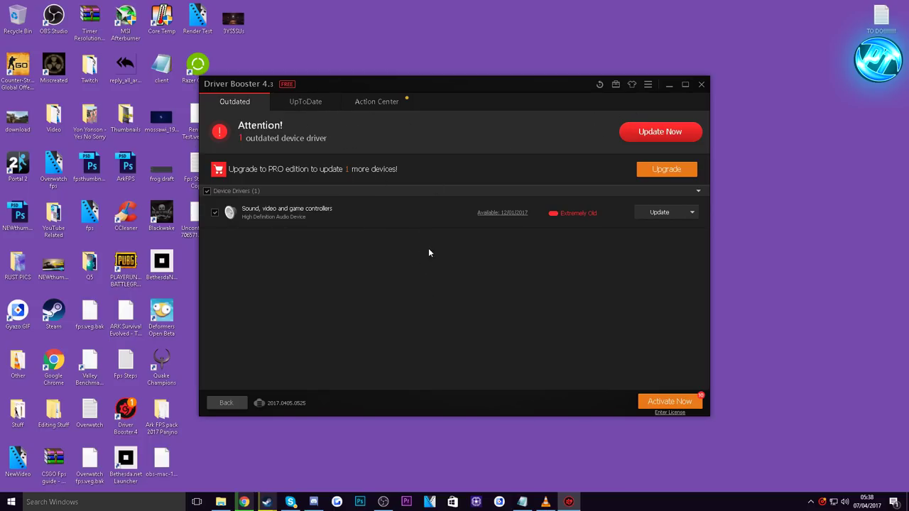
Step: Close Driver Booster, search Windows for "razer" and launch Razer Cortex
click(701, 85)
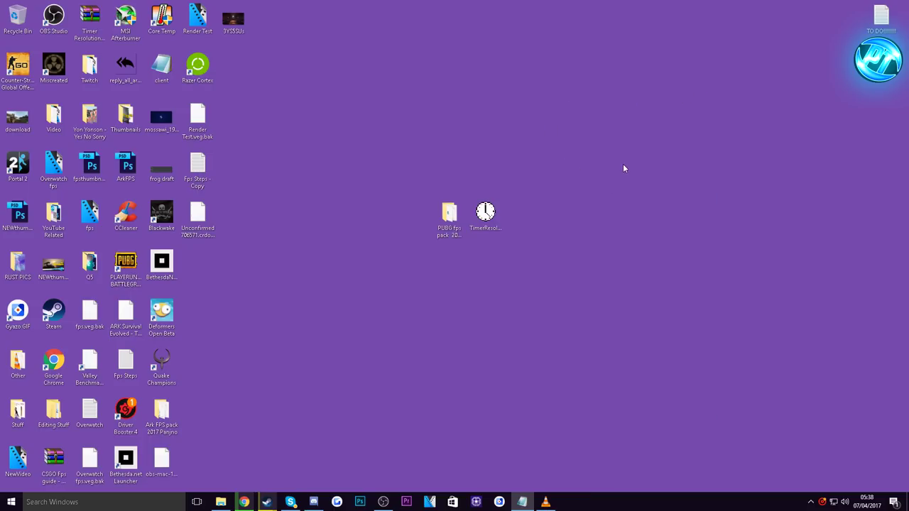
click(11, 502)
text(razer)
key(Return)
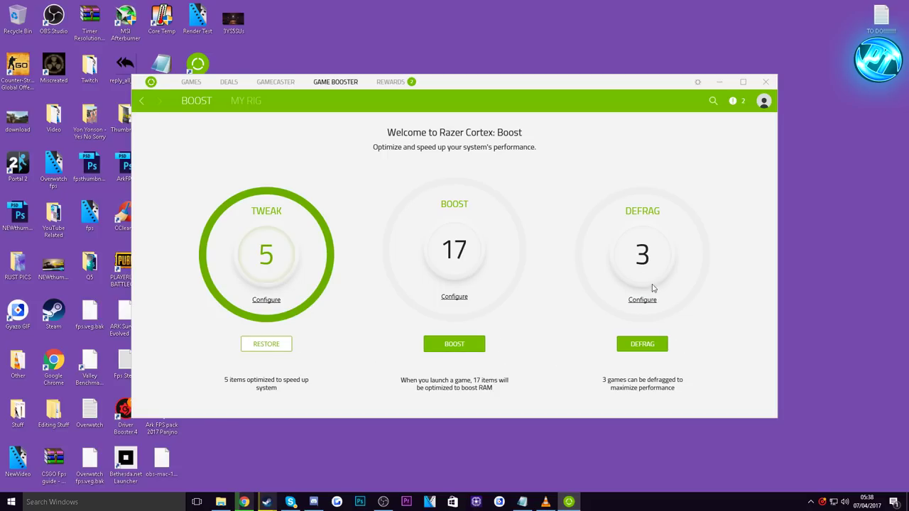
Step: Start the game defrag in Razer Cortex, stop it and look at the Defrag configuration
click(643, 348)
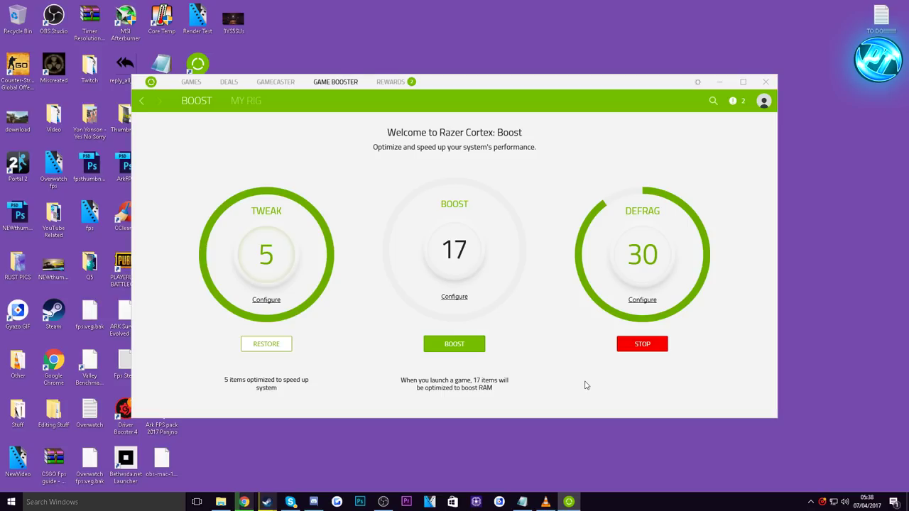
click(639, 348)
click(642, 300)
click(426, 393)
Step: Run Boost in Razer Cortex to release RAM and return to the desktop
click(463, 346)
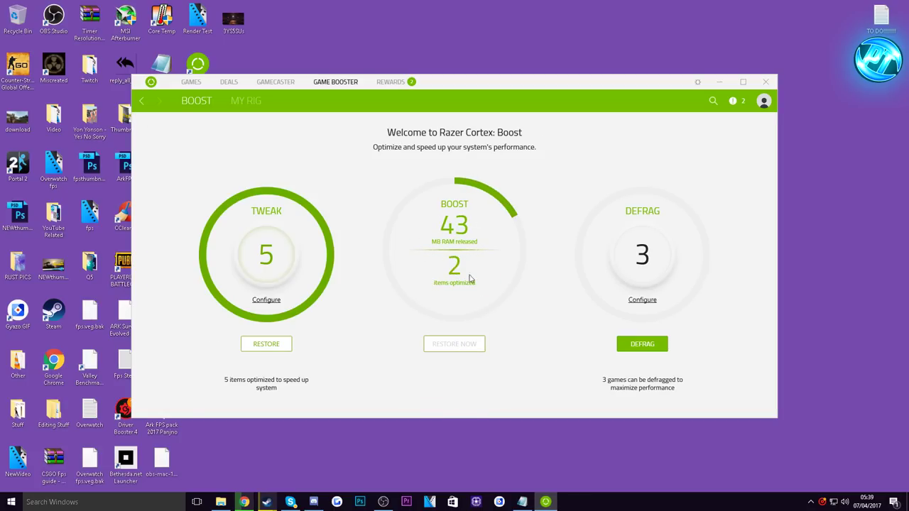
key(super+d)
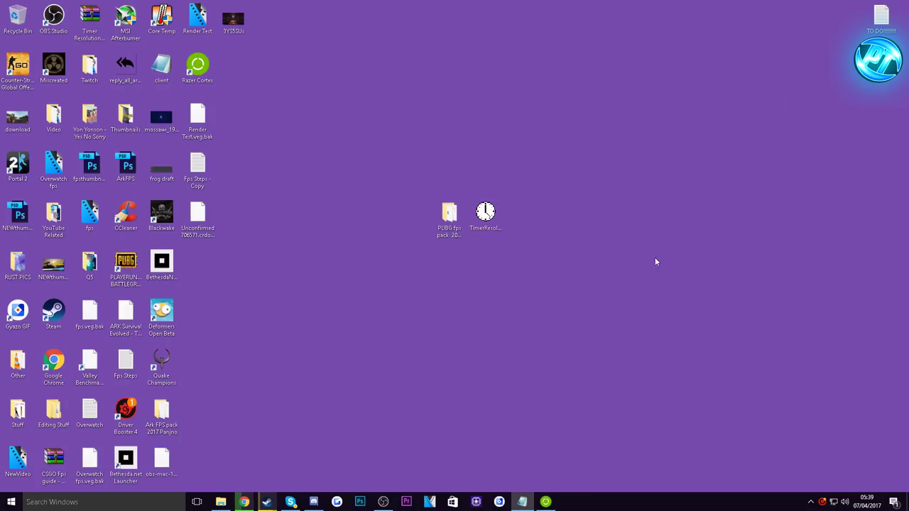
Step: Run TimerResolution from the PUBG fps pack 2017 folder as administrator and set the timer to the maximum resolution
double_click(448, 216)
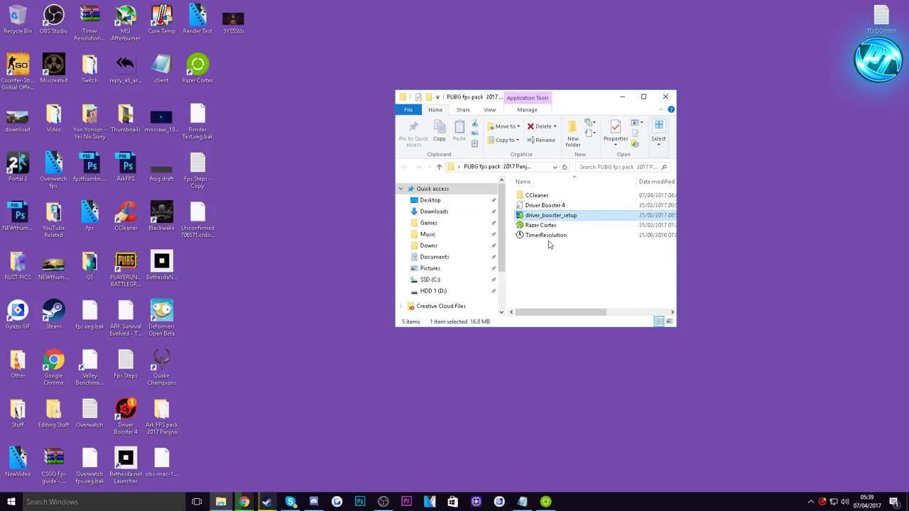
right_click(565, 241)
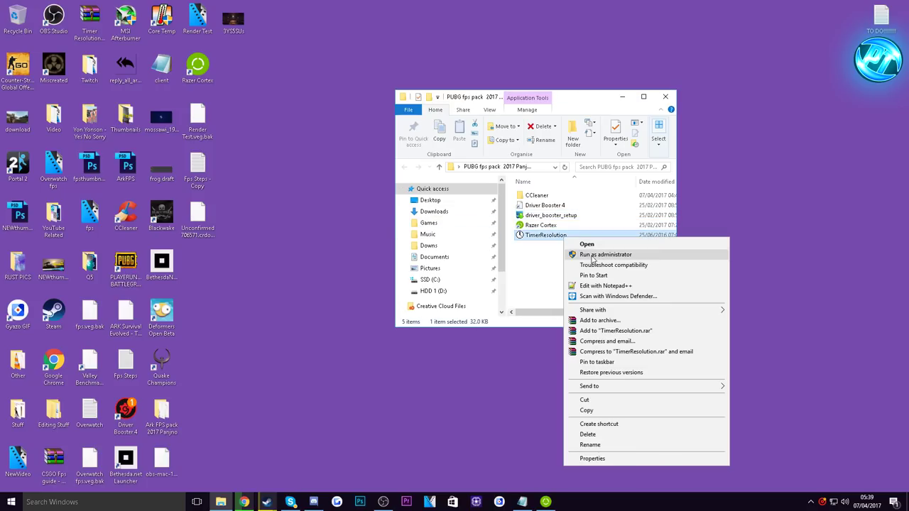
click(597, 257)
click(618, 99)
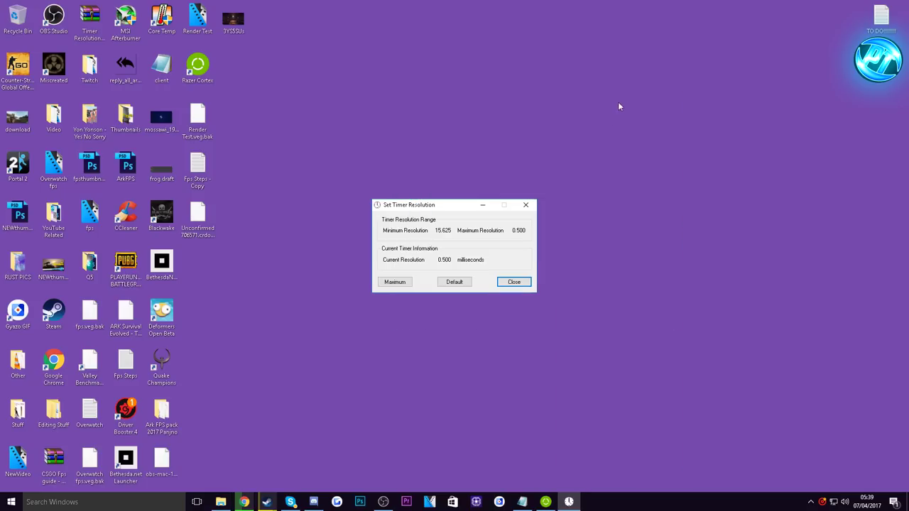
click(398, 284)
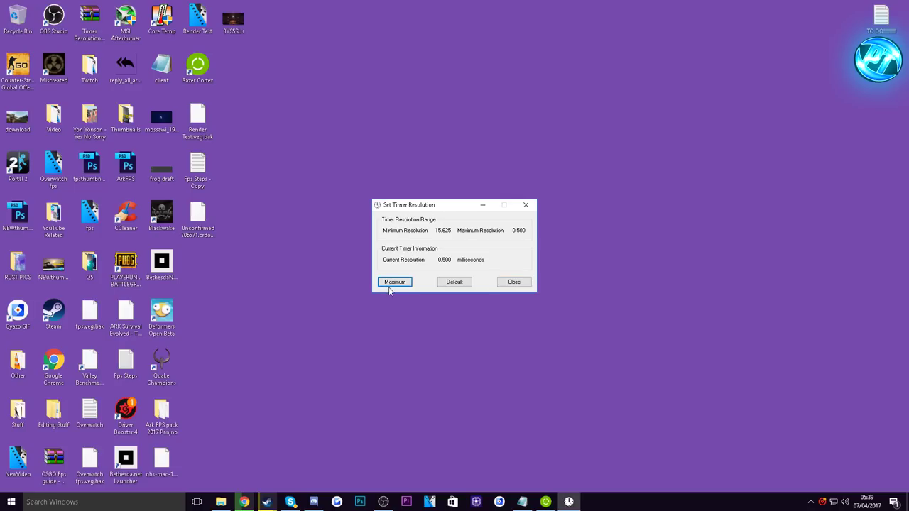
Step: Switch to the Steam library and launch PLAYERUNKNOWN'S BATTLEGROUNDS
mouse_move(266, 502)
click(223, 444)
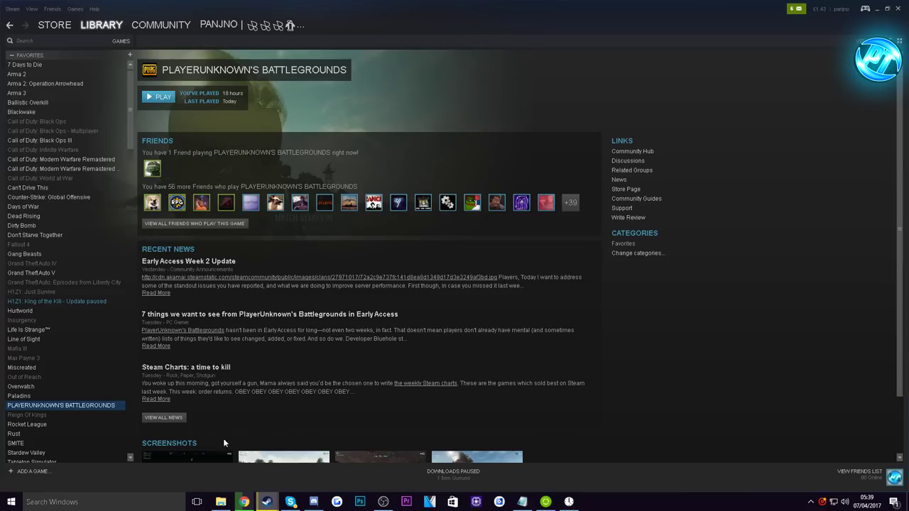
click(162, 101)
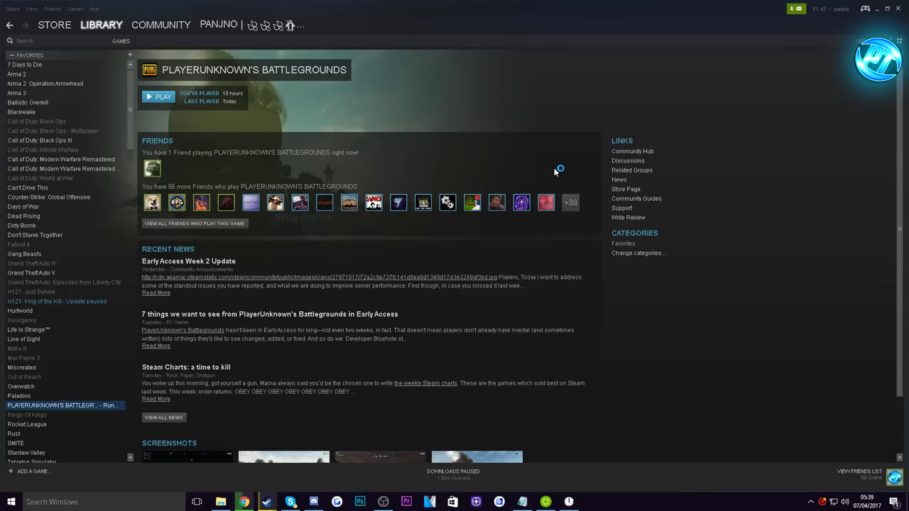
Step: Reset the timer resolution to default, set it back to maximum and minimise the Set Timer Resolution window
click(569, 502)
click(448, 282)
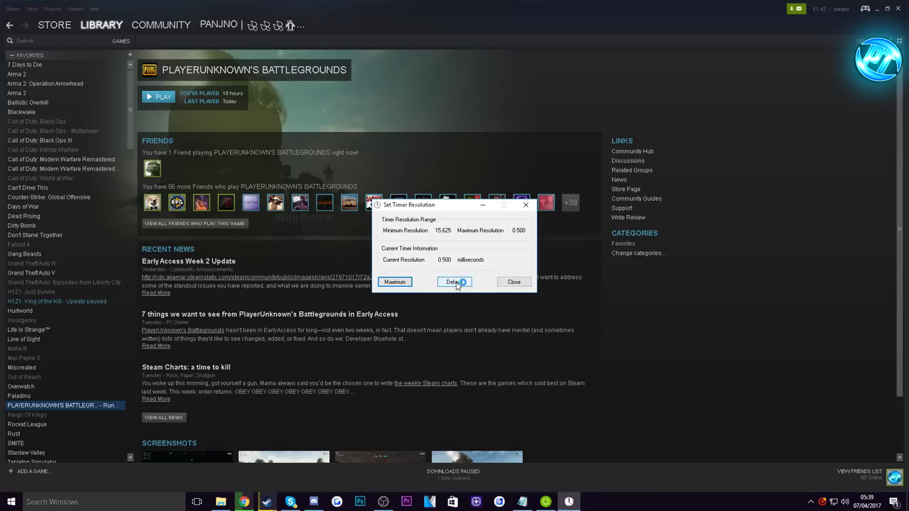
click(394, 283)
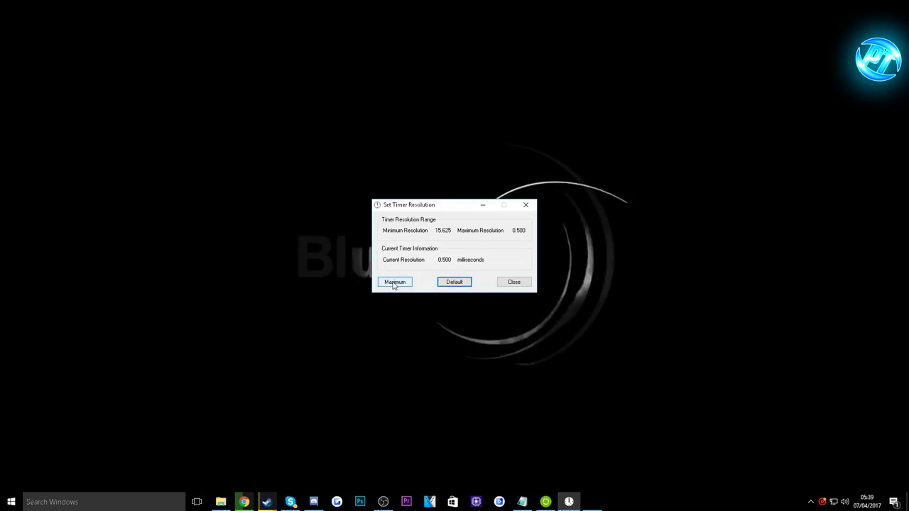
click(483, 205)
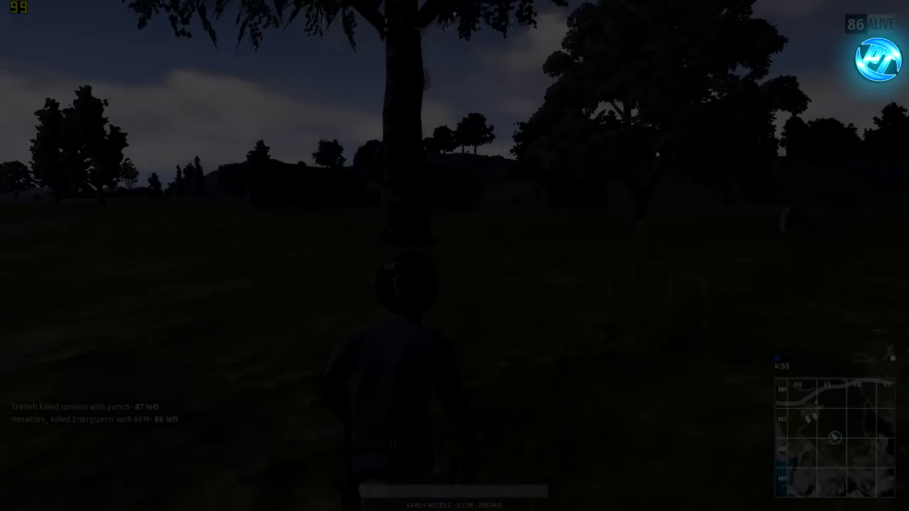
key(w)
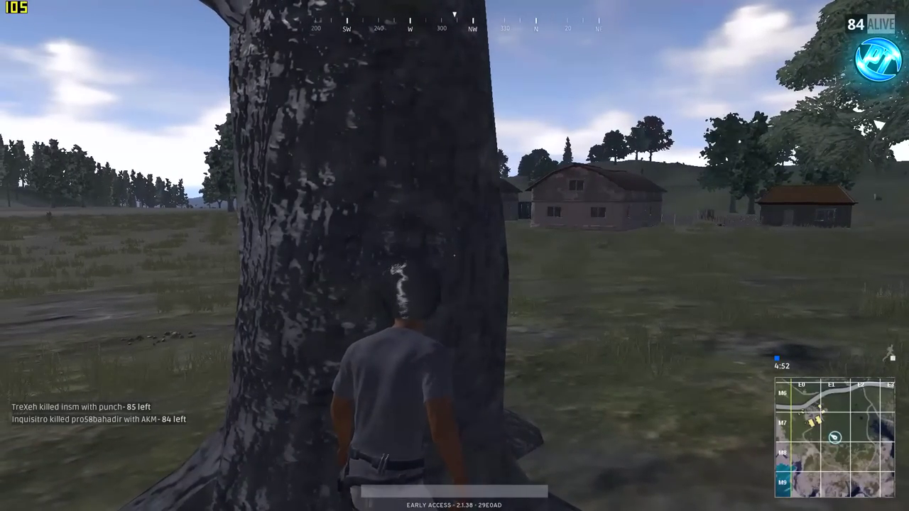
key(c)
key(d)
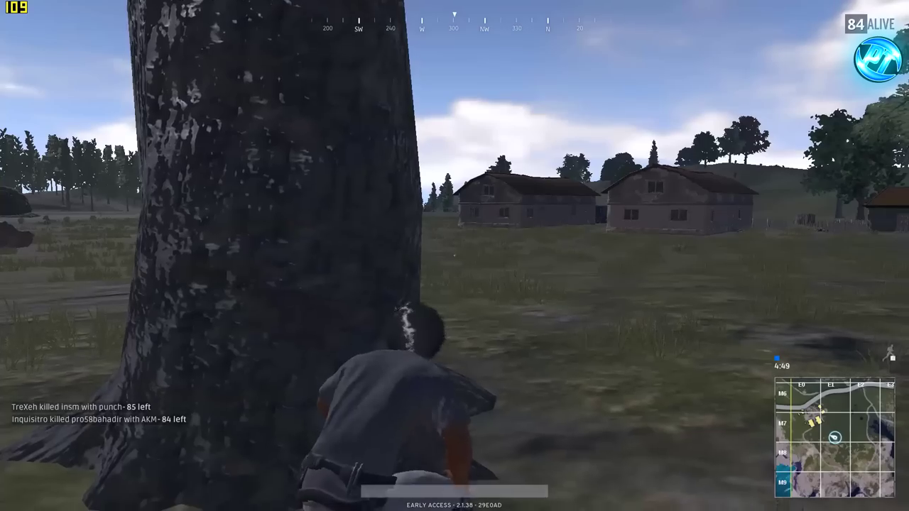
key(w)
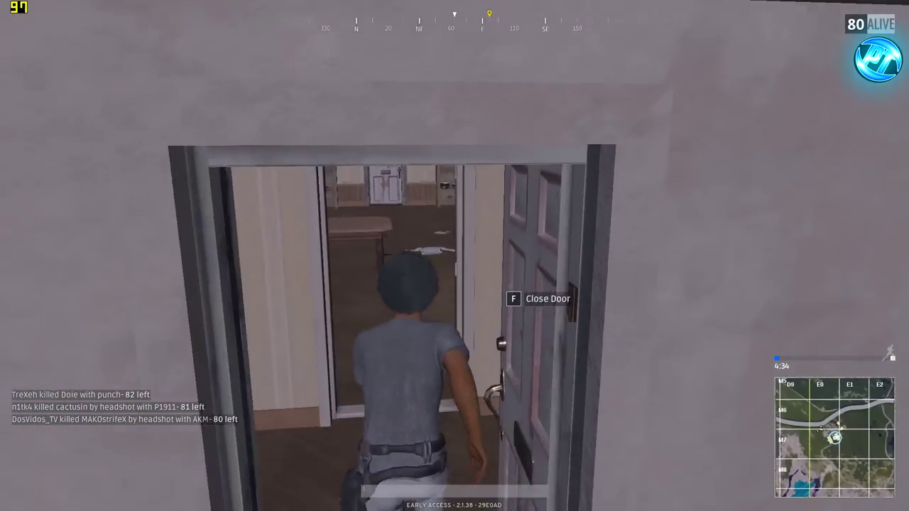
key(f)
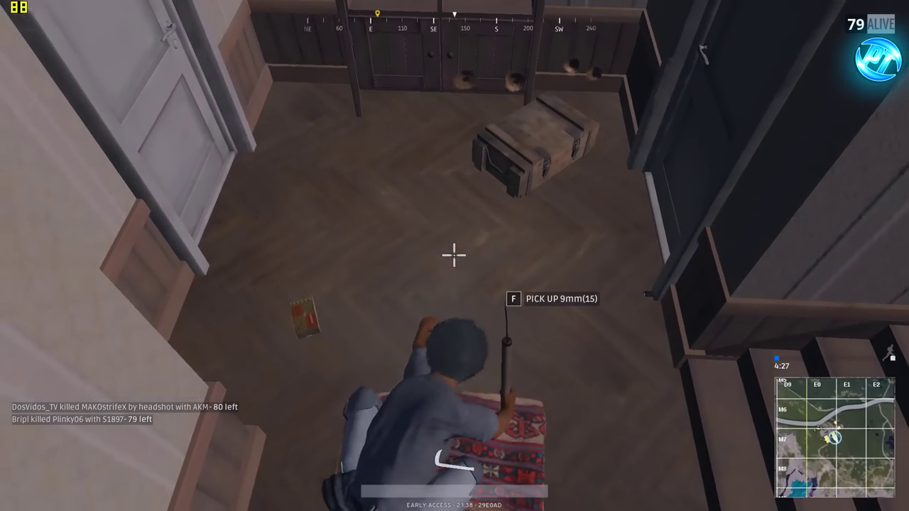
key(f)
key(3)
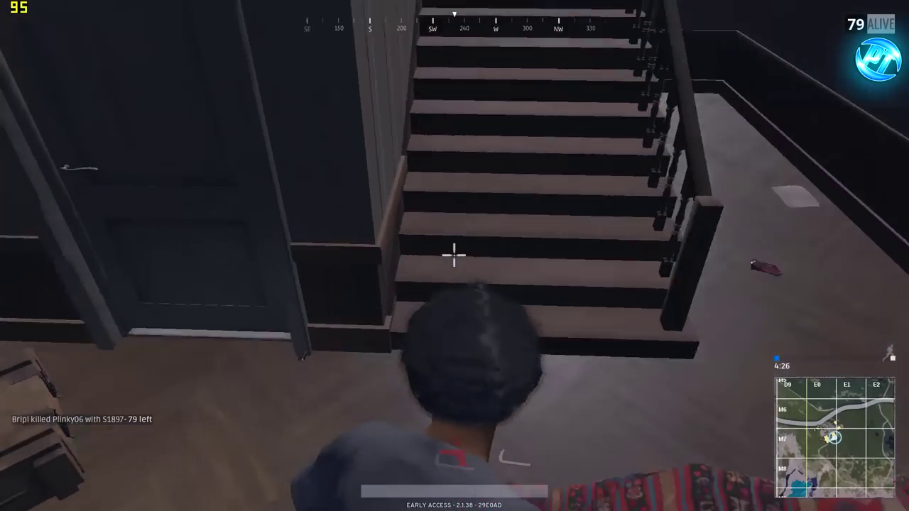
key(r)
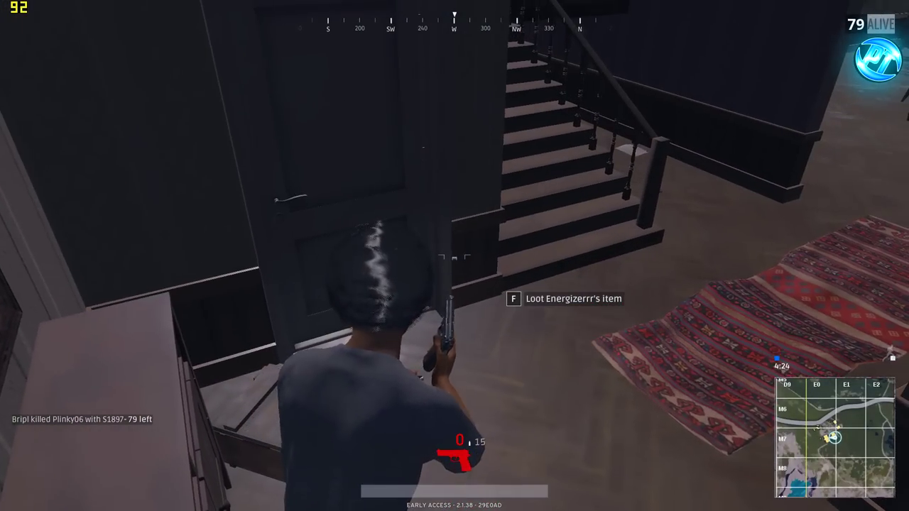
key(Tab)
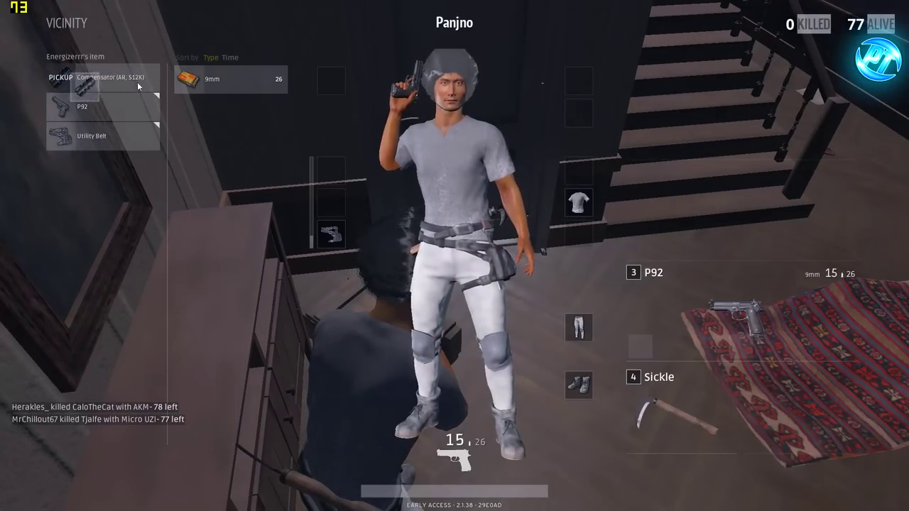
key(Tab)
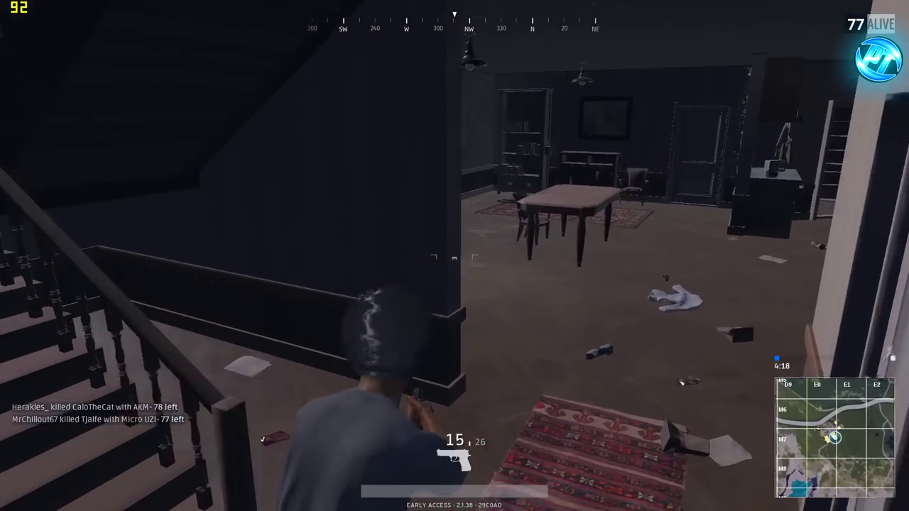
key(w)
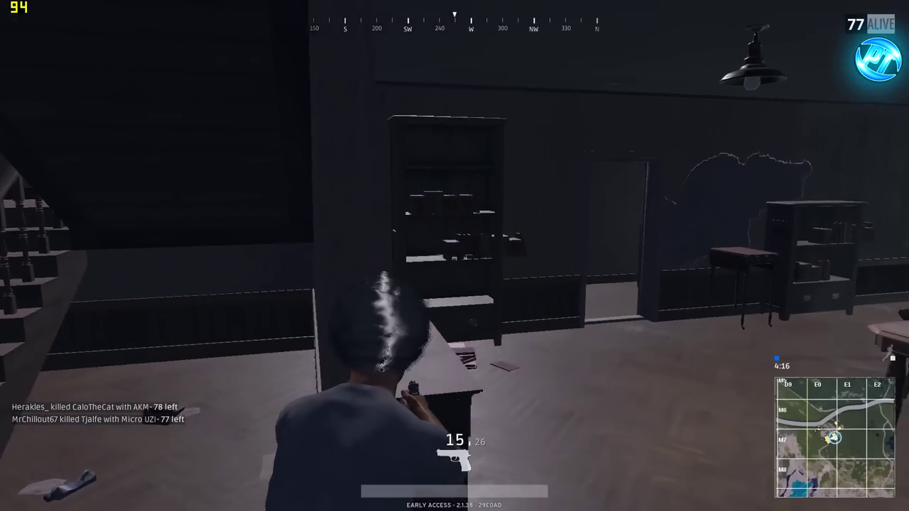
key(w)
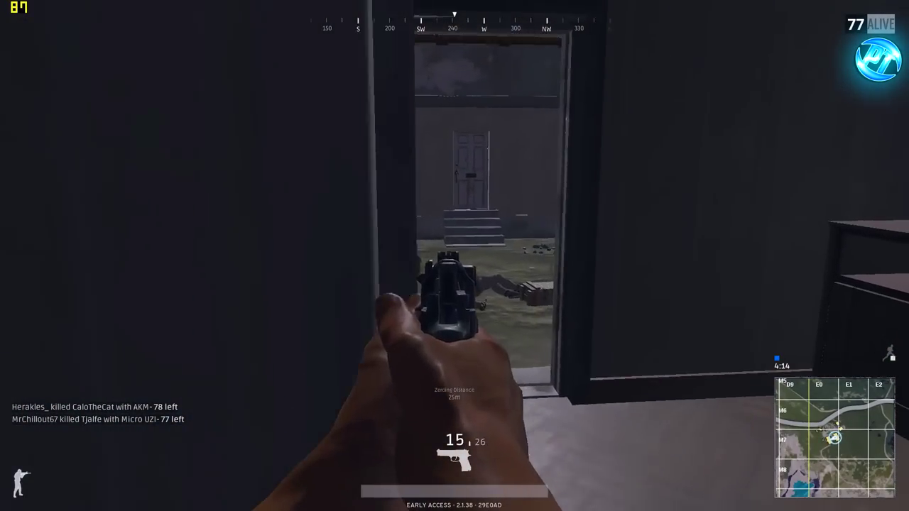
key(w)
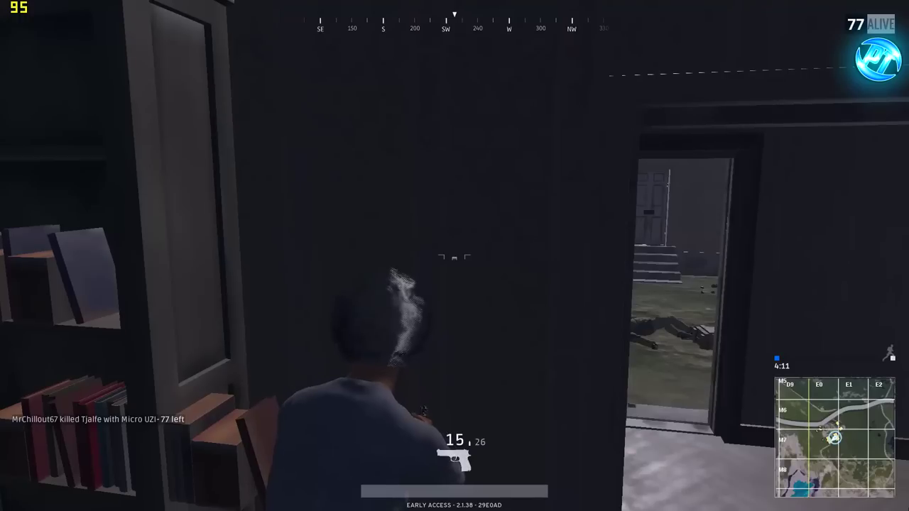
key(w)
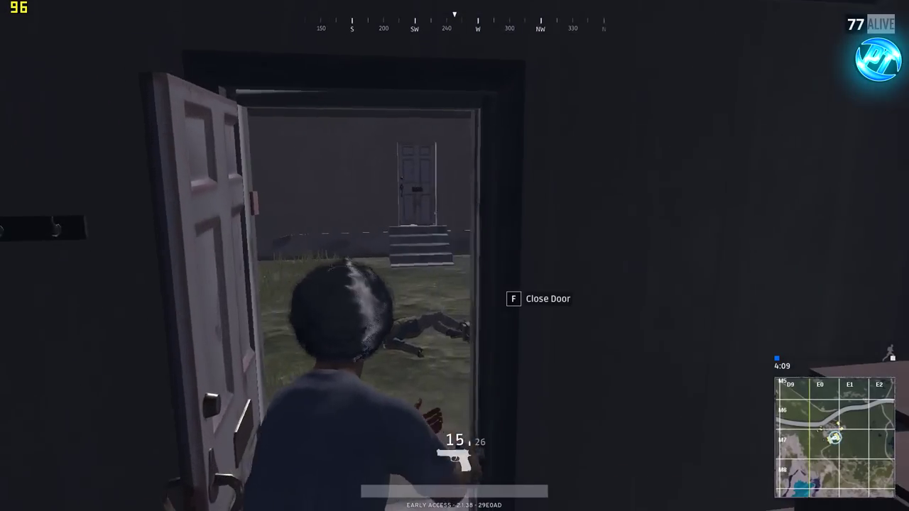
key(w)
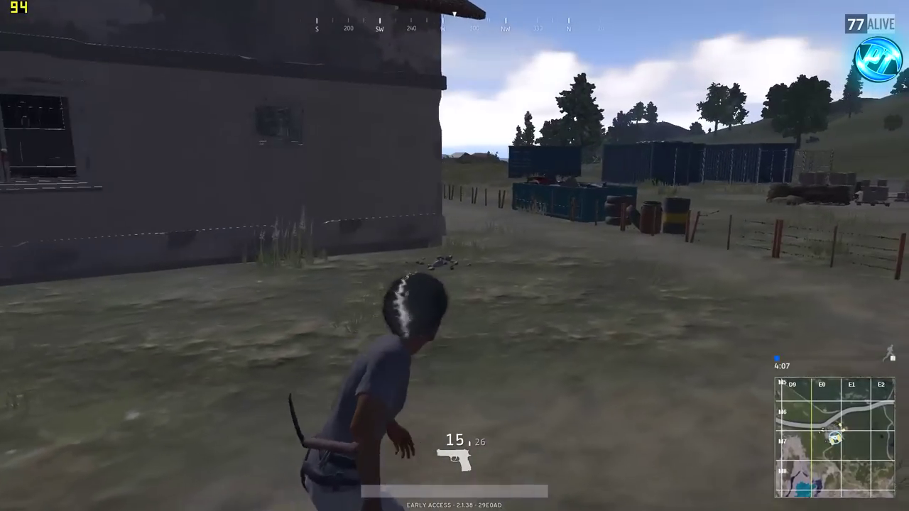
key(w)
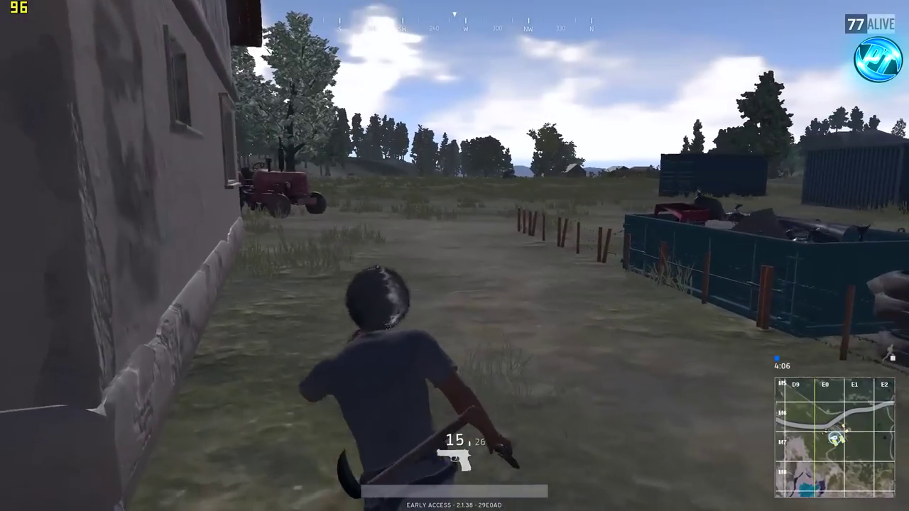
key(w)
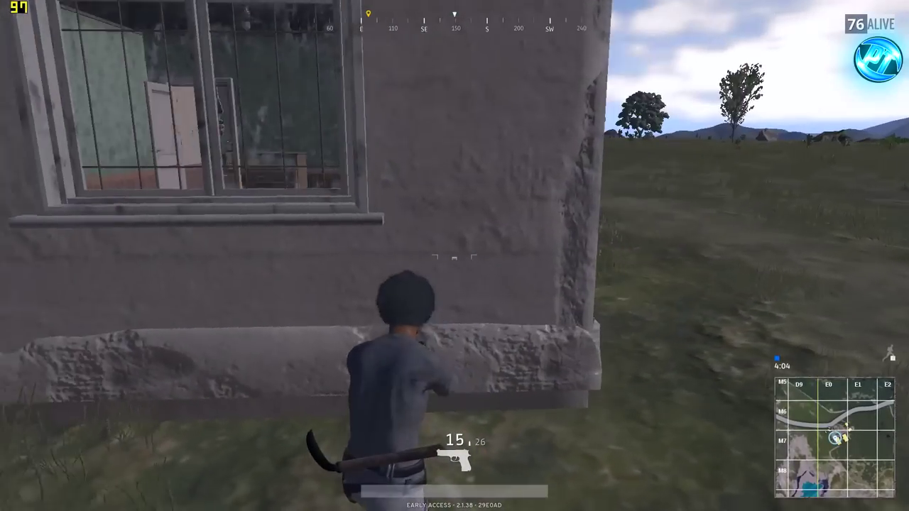
key(w)
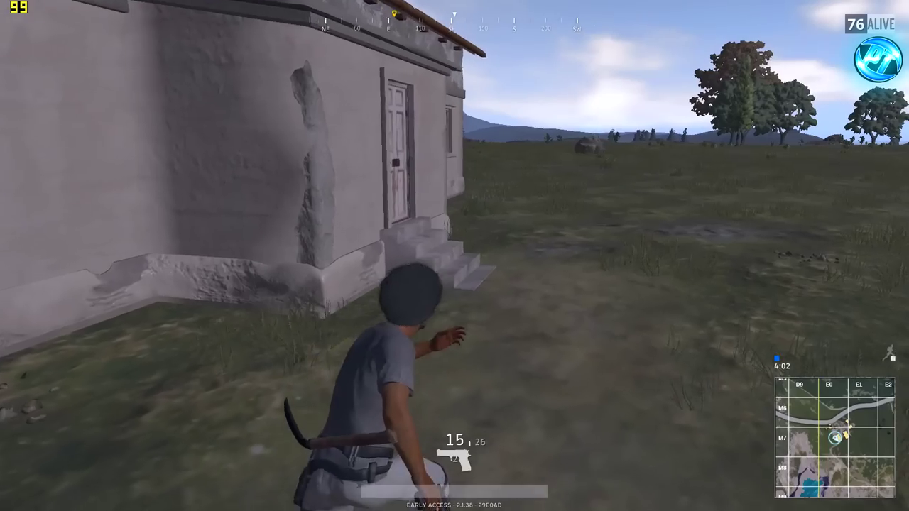
key(w)
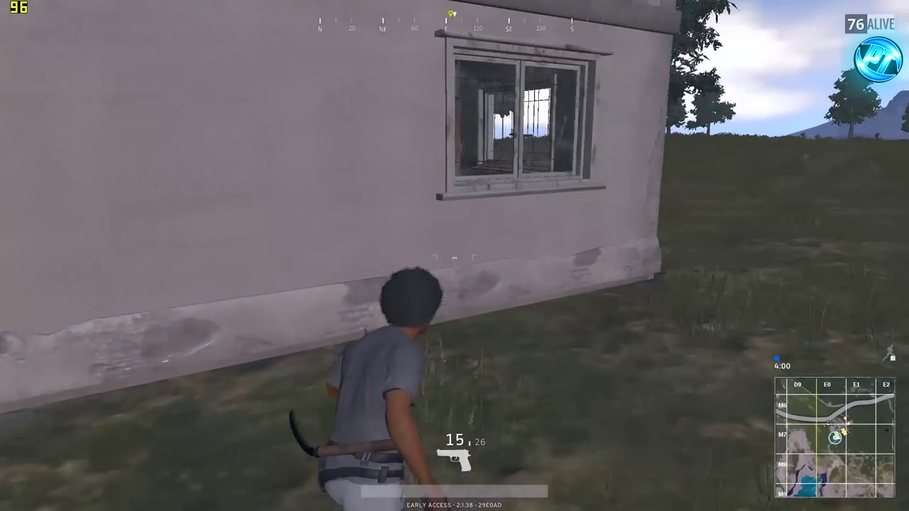